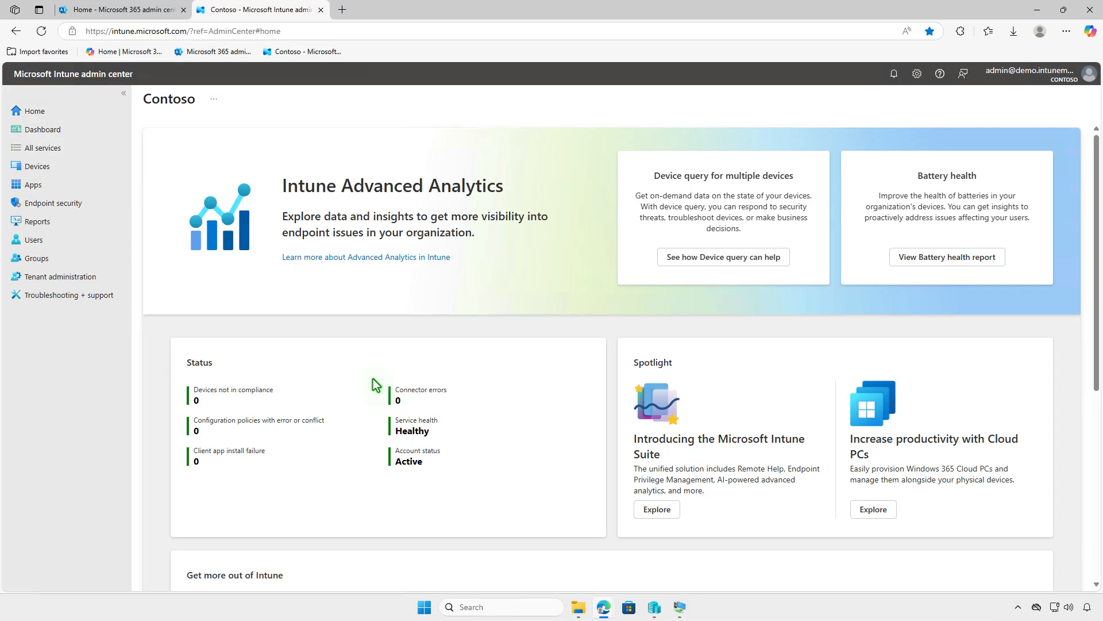
- Open the Remote Help configuration from the Remote Help settings under Tenant administration
click(112, 279)
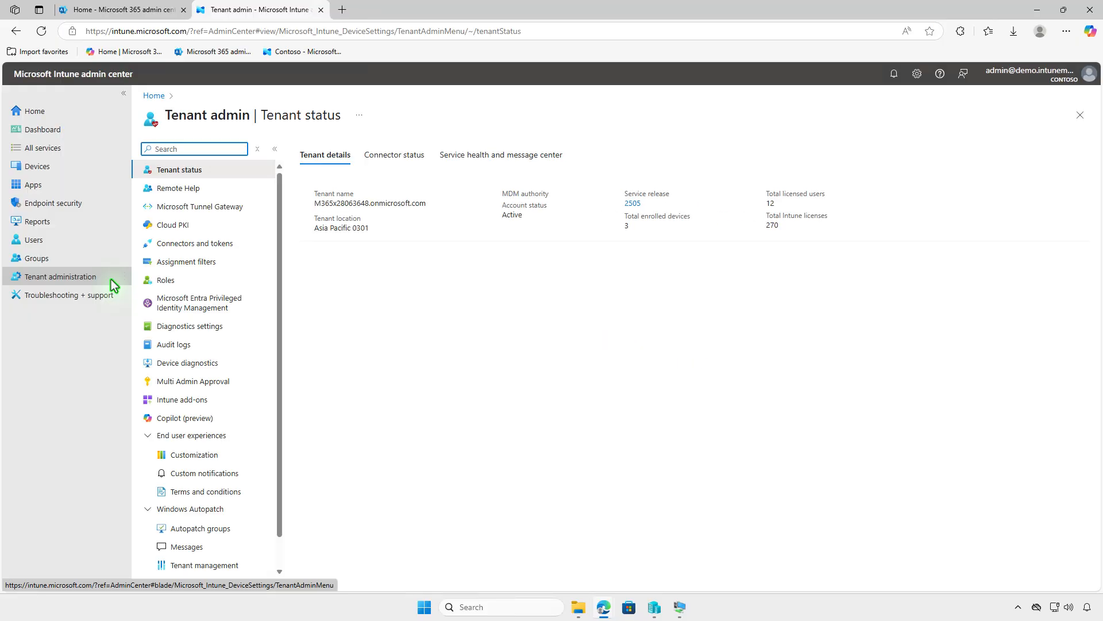
click(221, 189)
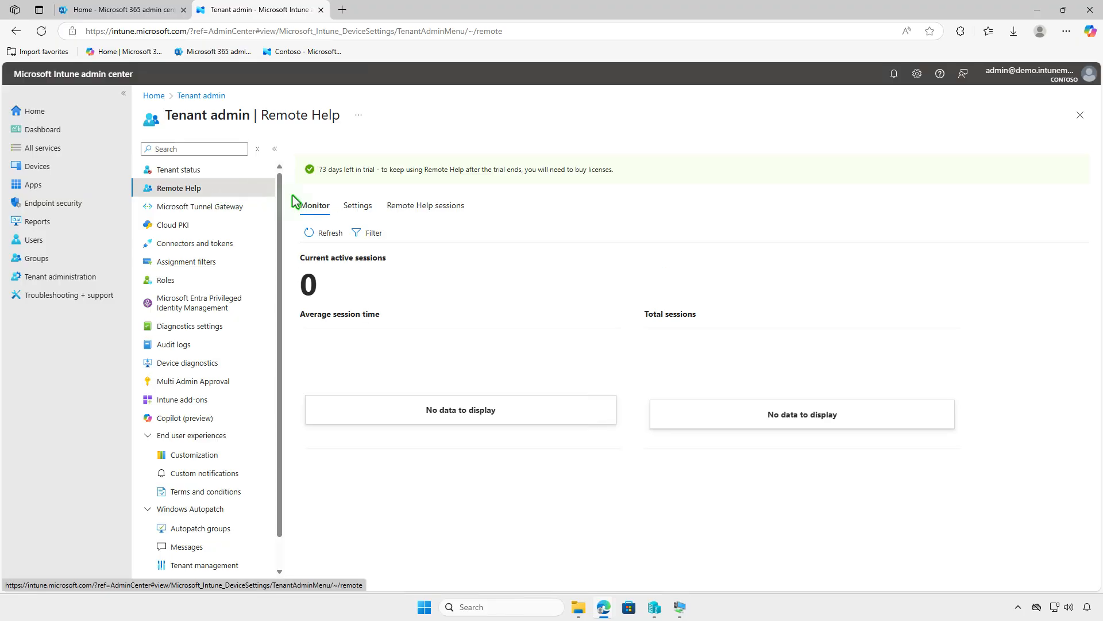
click(368, 213)
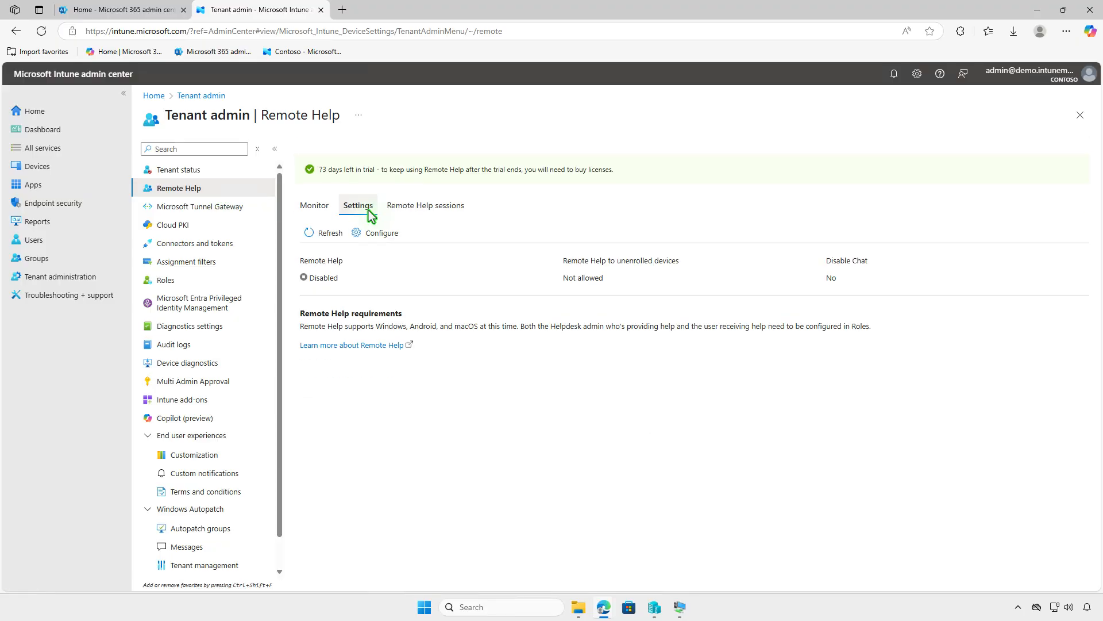
click(384, 233)
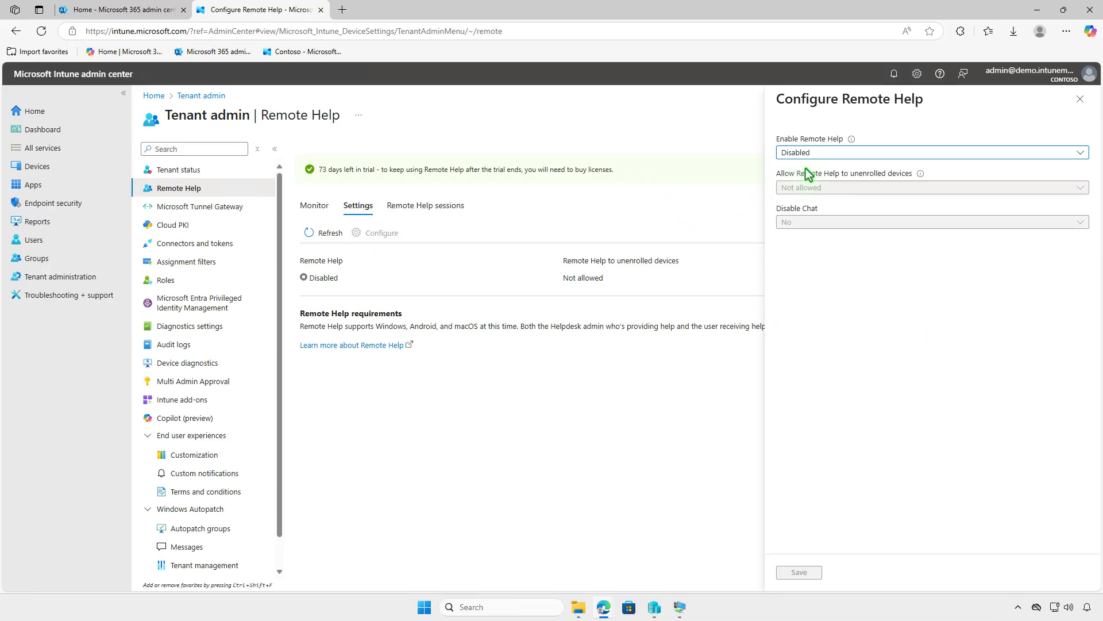
- Set Enable Remote Help to Enabled and Remote Help to unenrolled devices to Allowed, and save the configuration
click(818, 154)
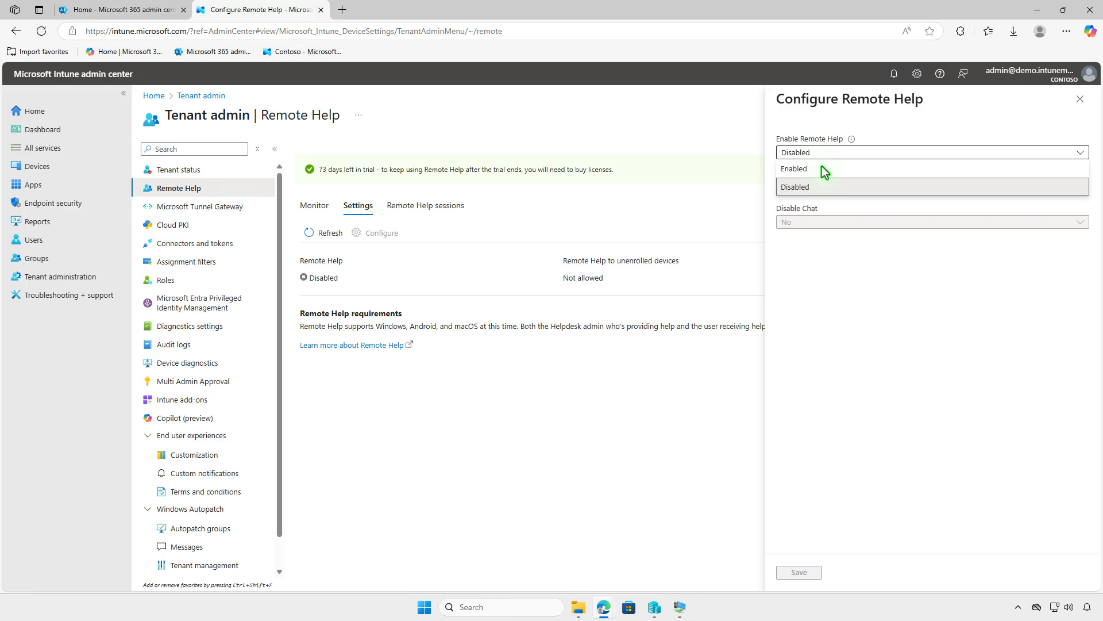
click(822, 167)
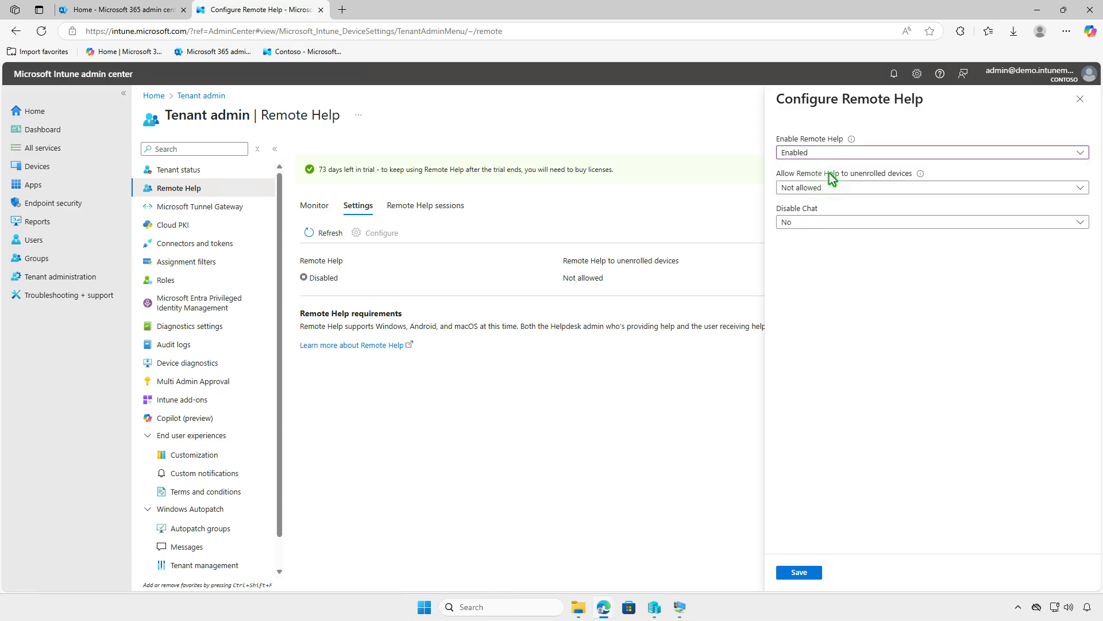
click(924, 190)
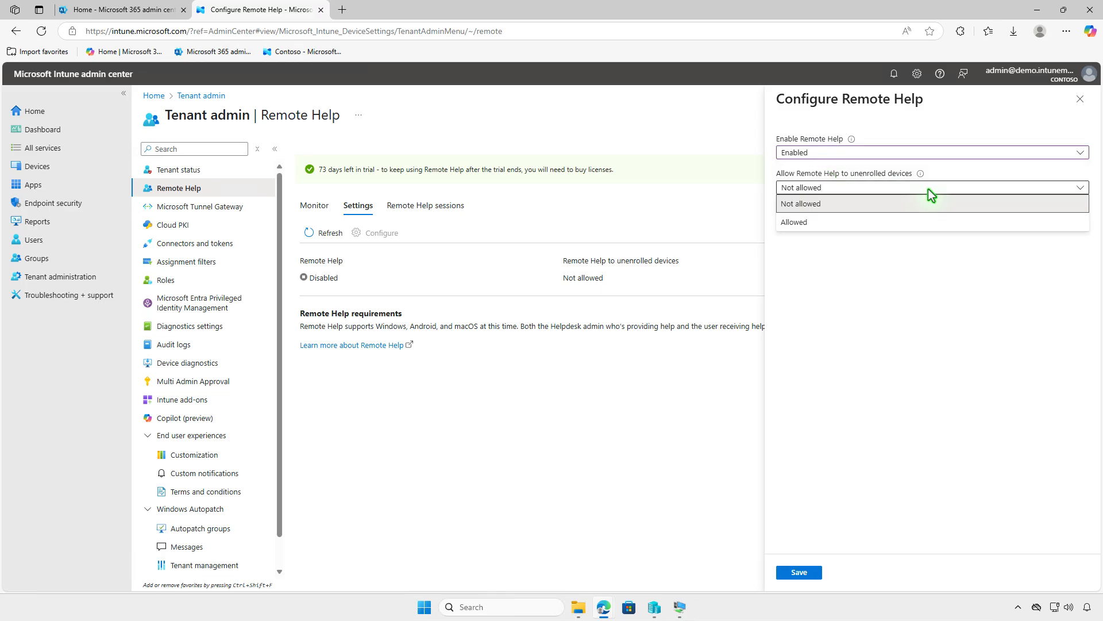
click(901, 221)
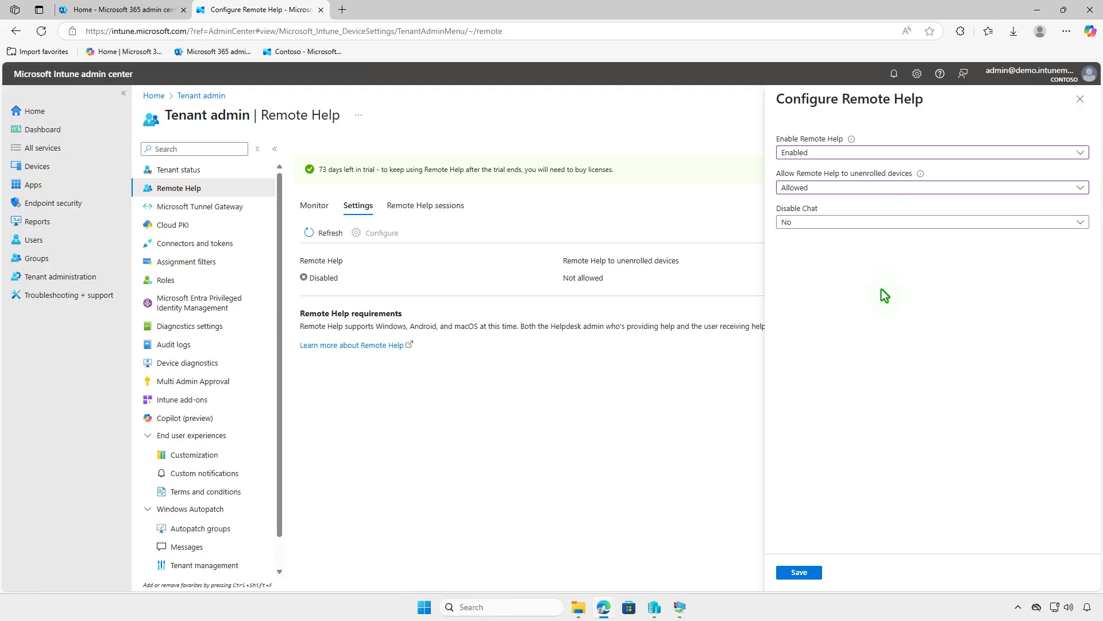
click(802, 572)
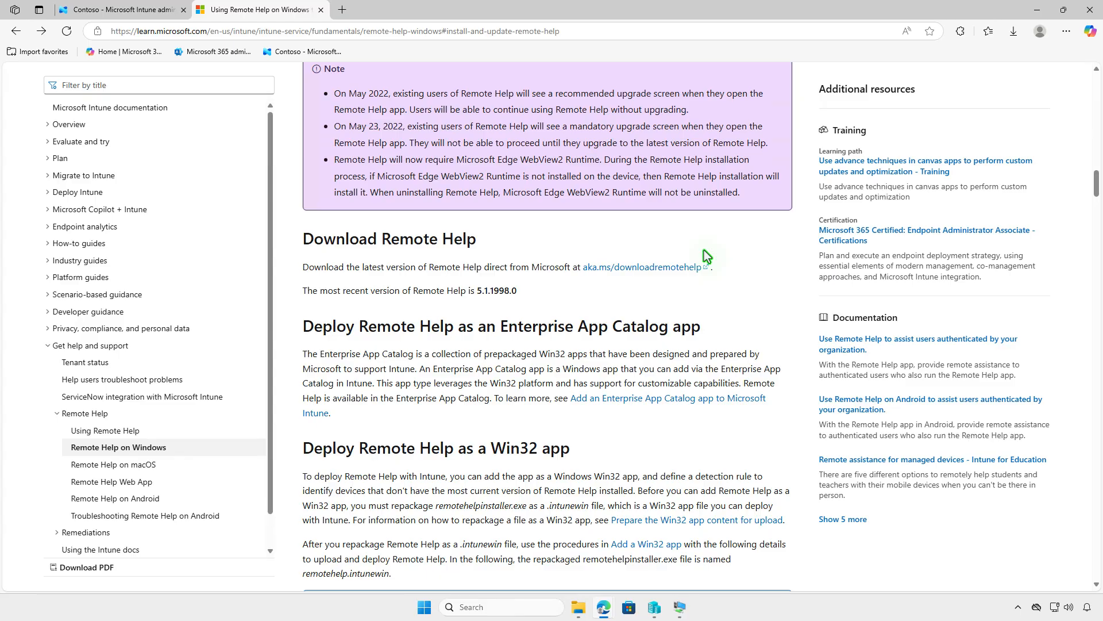
- Download the latest Remote Help installer from aka.ms/downloadremotehelp, open its download folder and clear the browser from the desktop
click(680, 268)
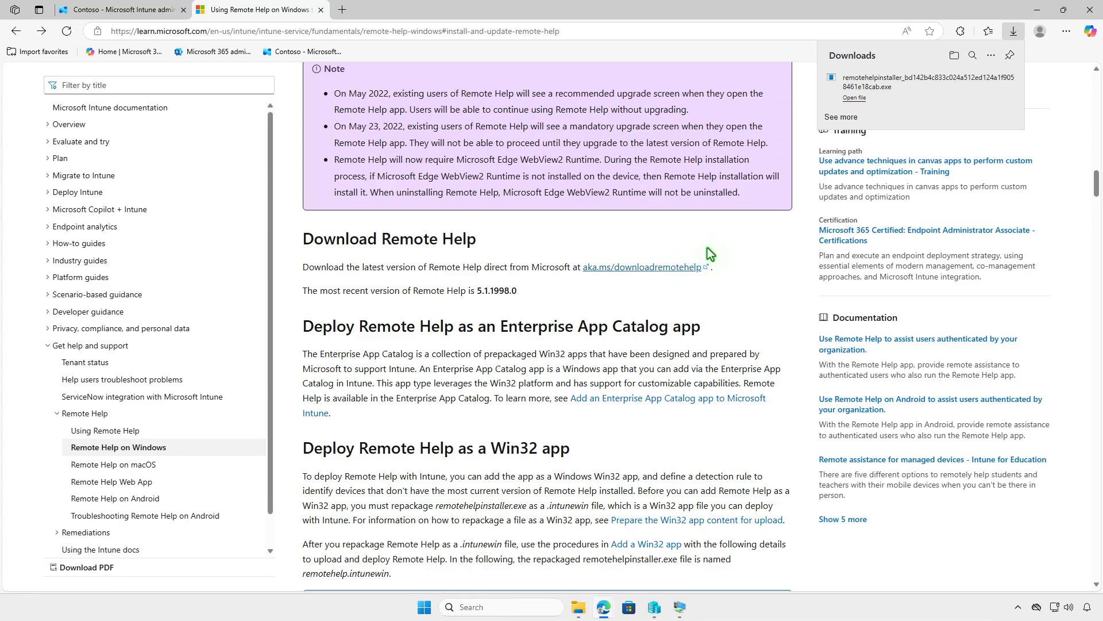
click(954, 55)
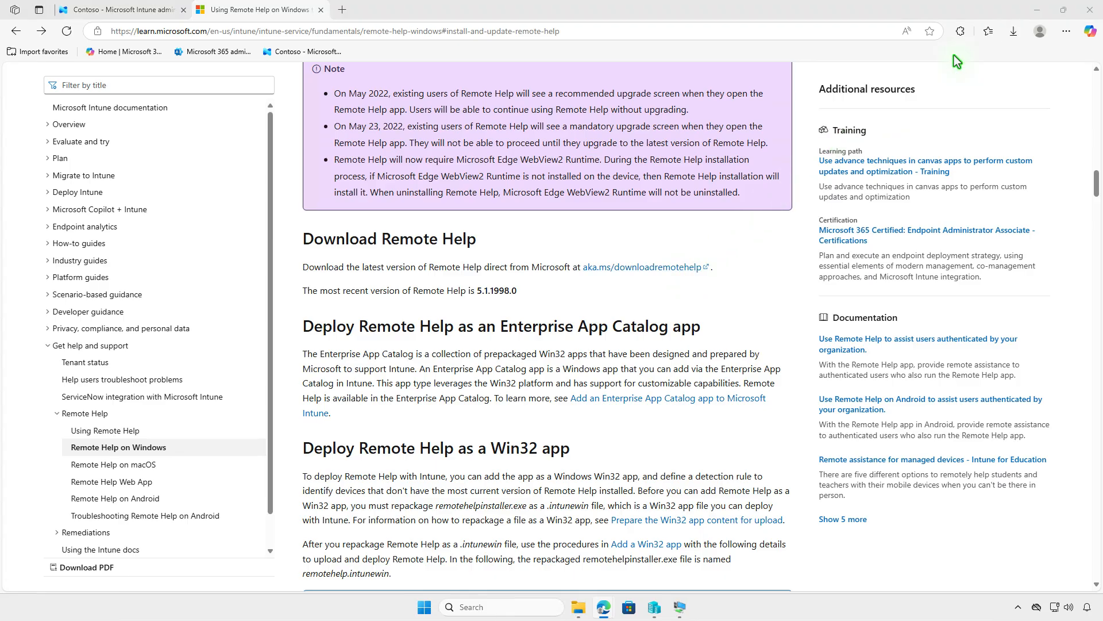
click(1039, 9)
click(1041, 10)
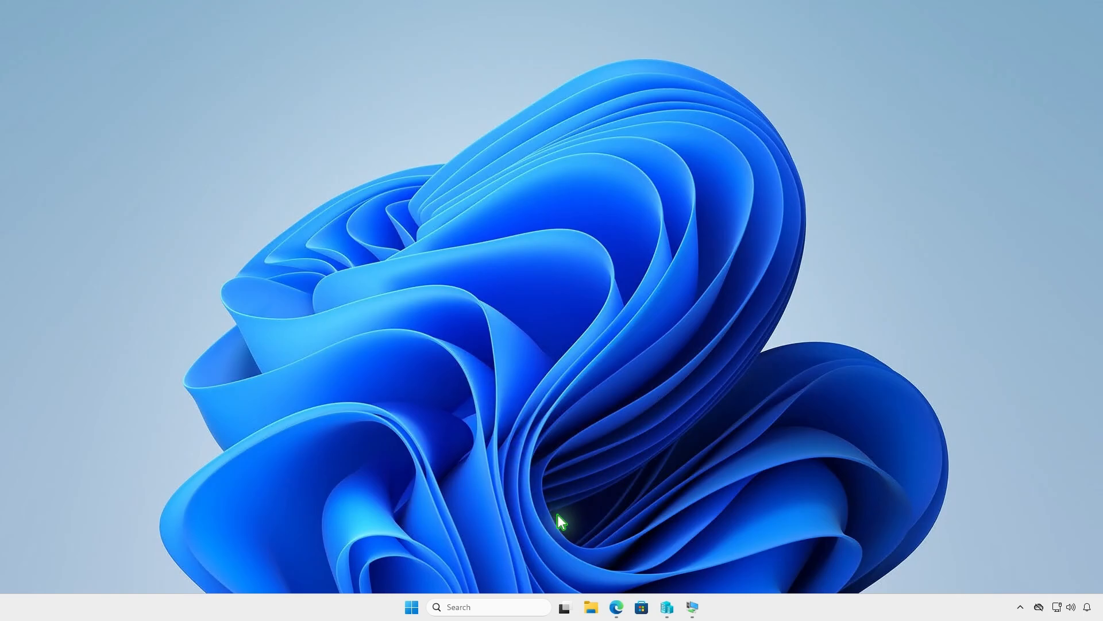
- Create a folder named Intune on the DATA (D:) drive in File Explorer
click(591, 606)
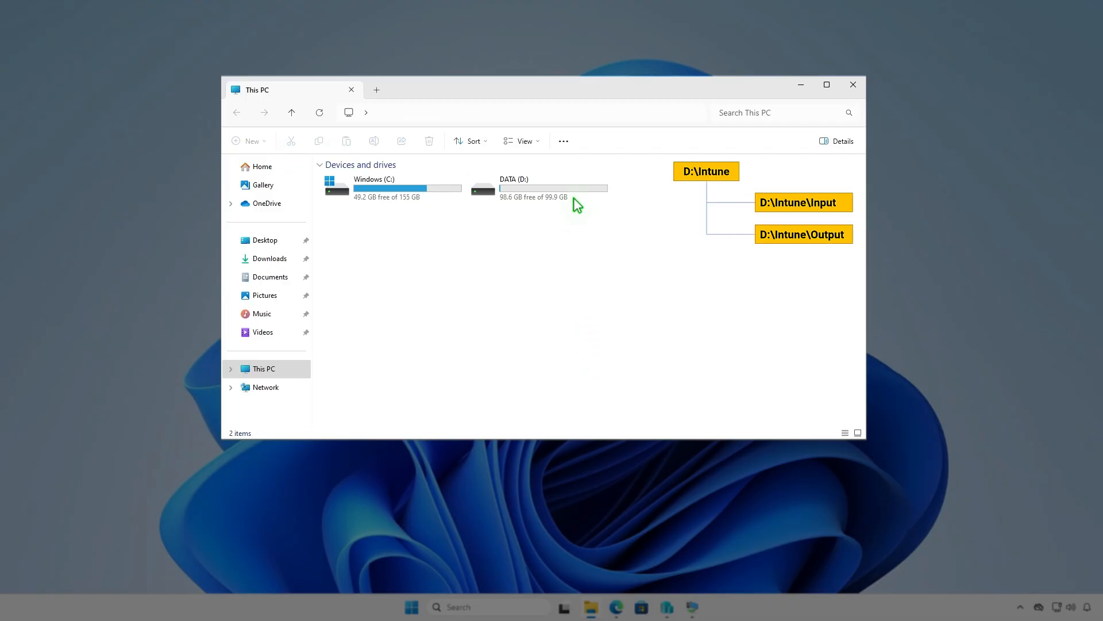
double_click(574, 190)
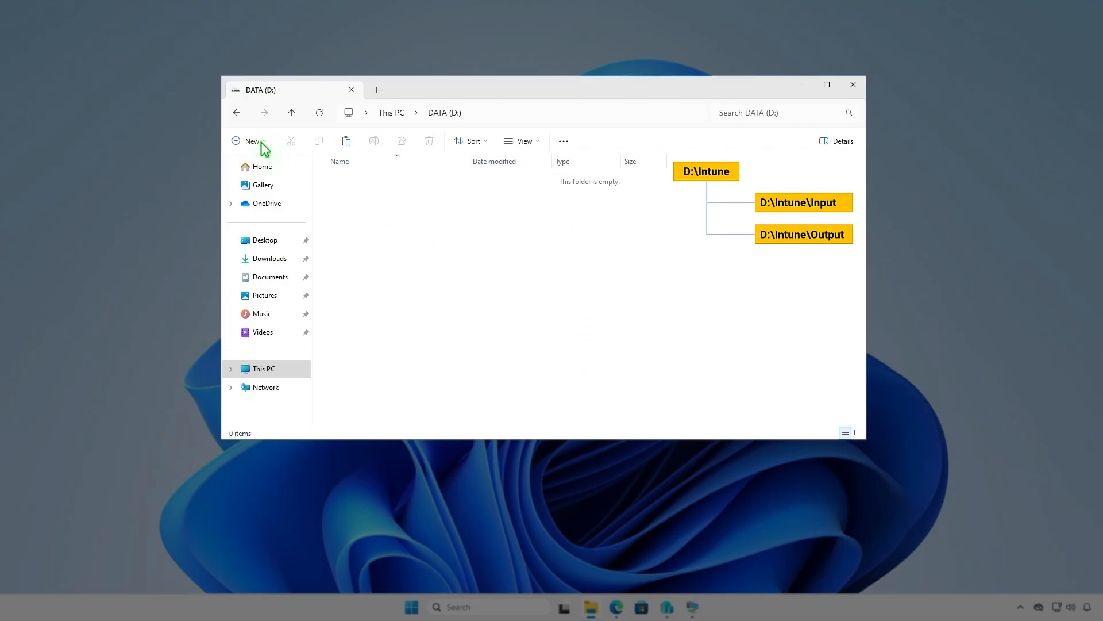
click(261, 142)
click(282, 165)
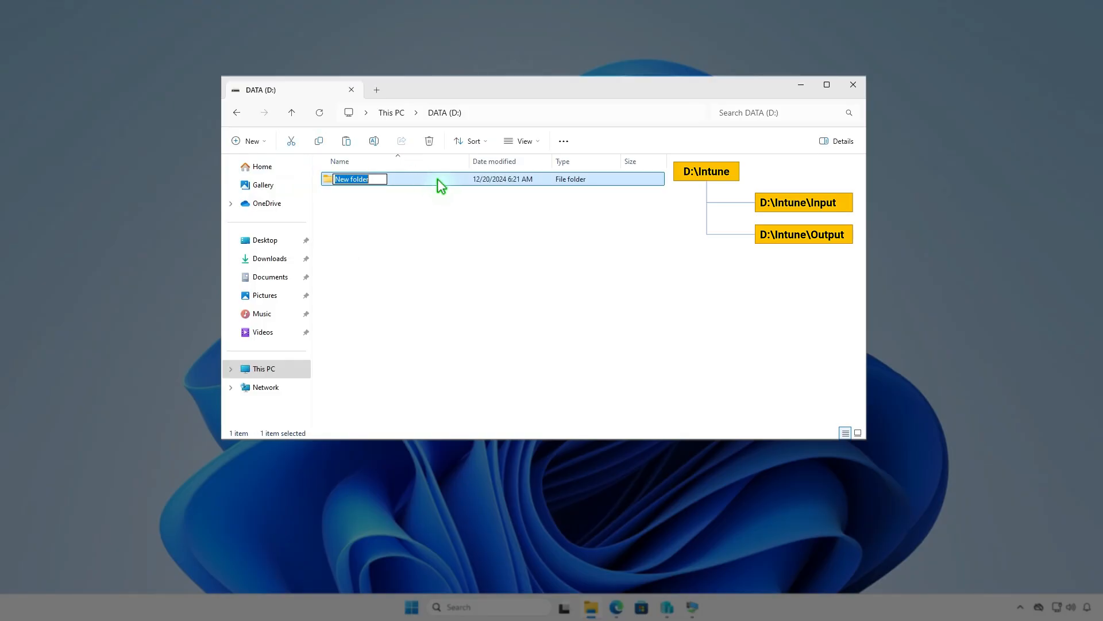
text(Intune)
key(Return)
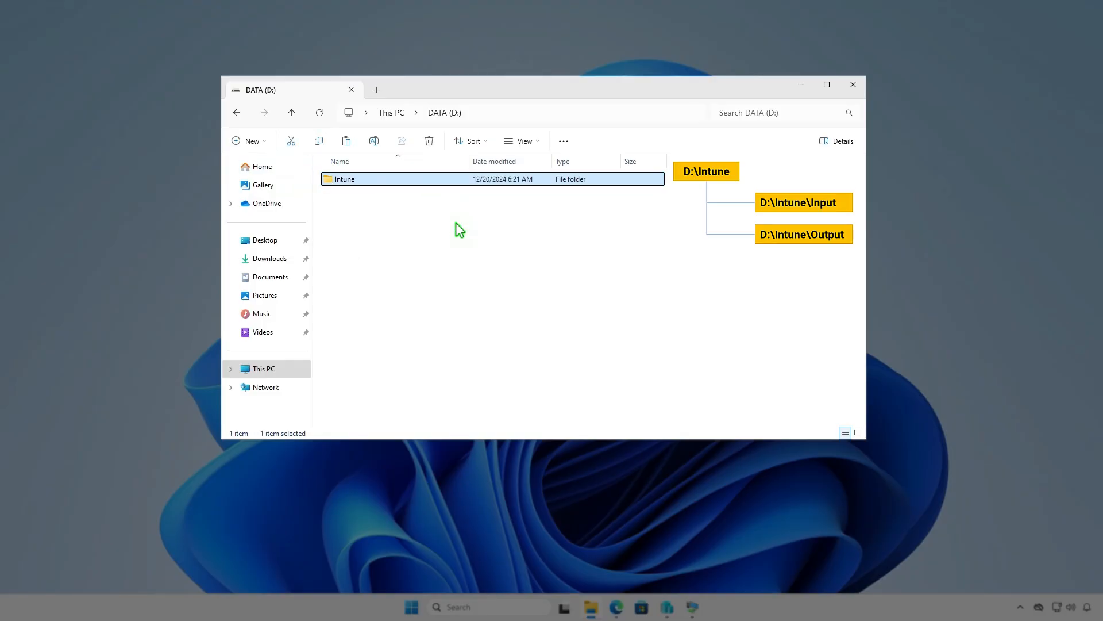
- Create two subfolders named Input and Output inside D:\Intune
key(Return)
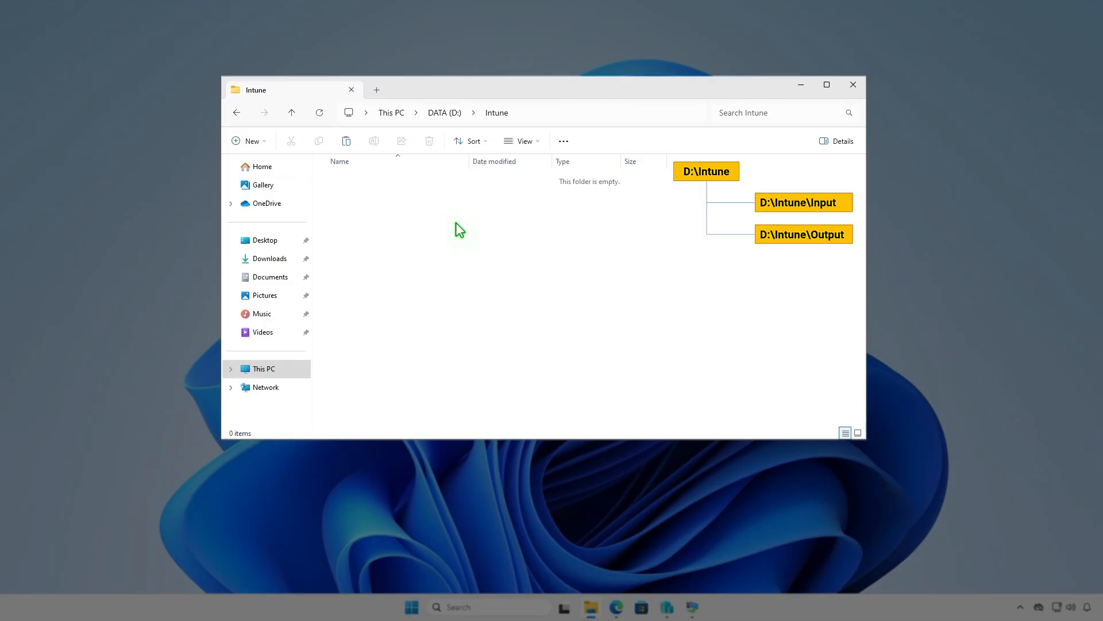
right_click(457, 223)
mouse_move(547, 342)
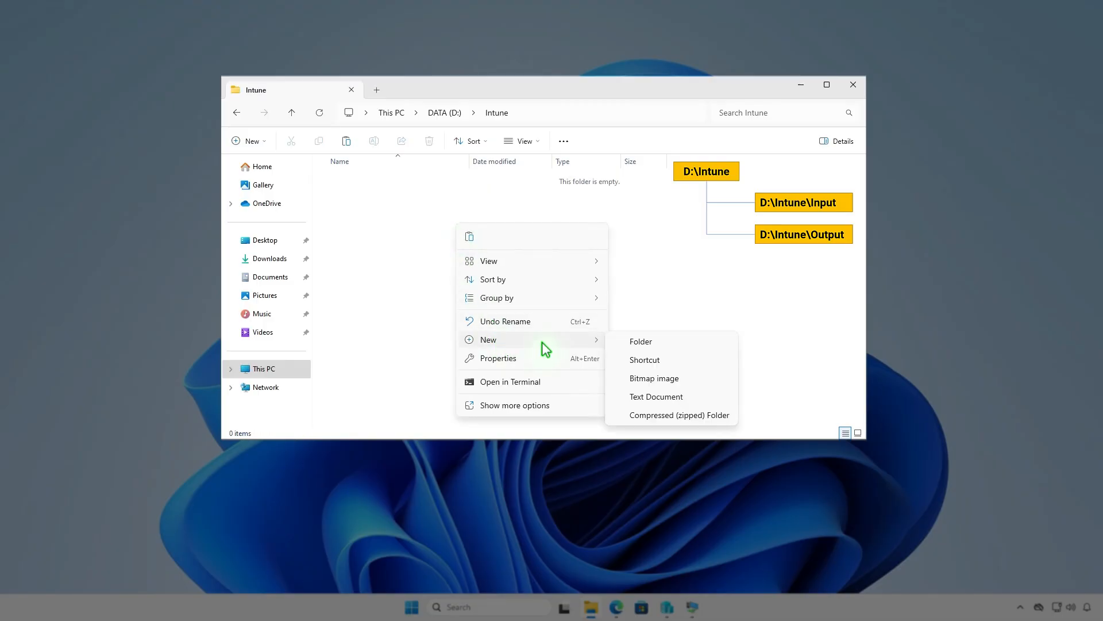
click(640, 340)
text(Input)
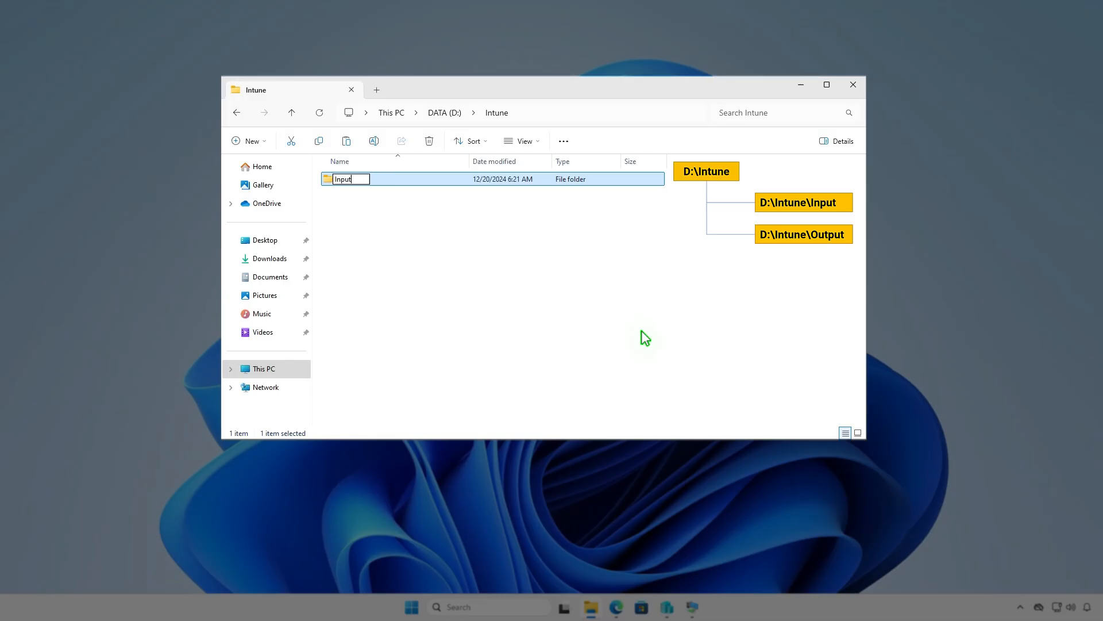
key(Return)
key(ctrl+shift+n)
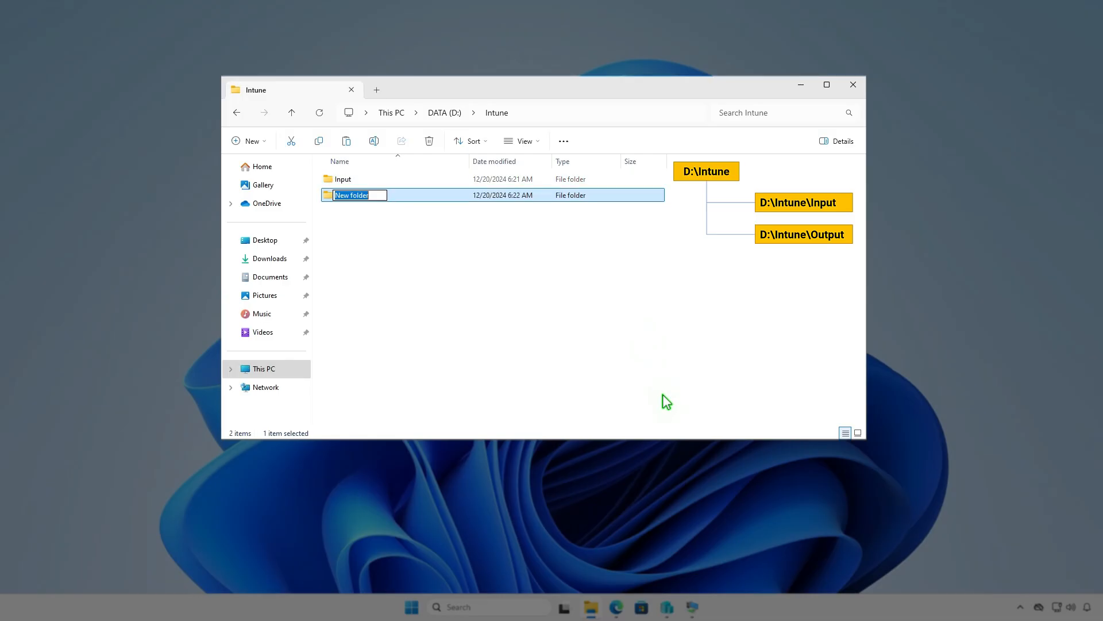
text(Output)
click(597, 309)
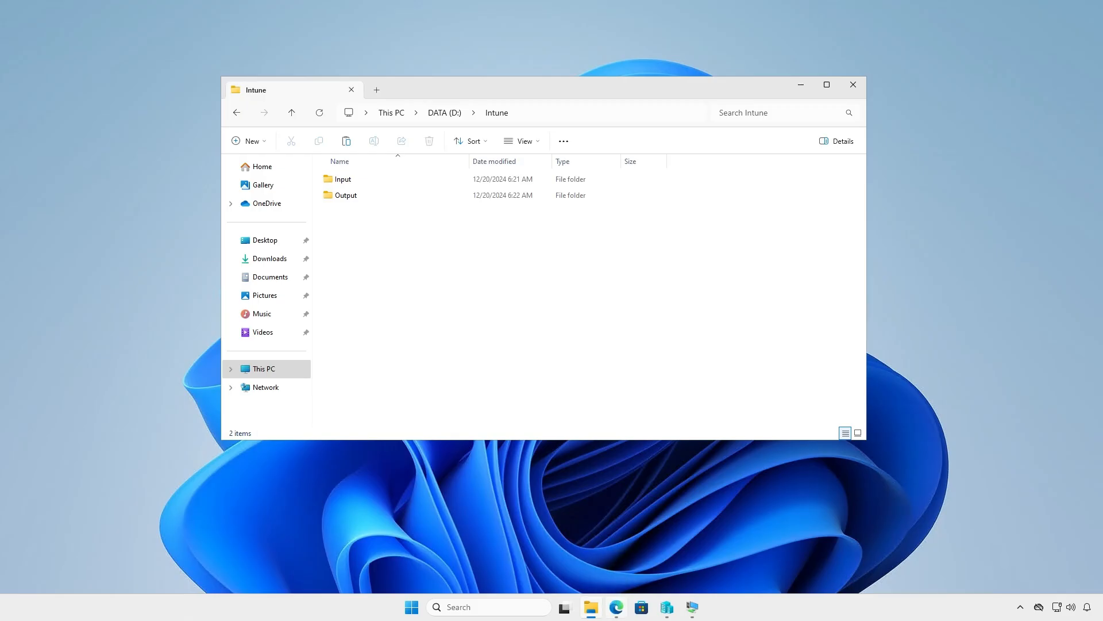
- Switch to Edge, download the latest Microsoft Win32 Content Prep Tool source code zip from GitHub, and show it in its folder
click(616, 607)
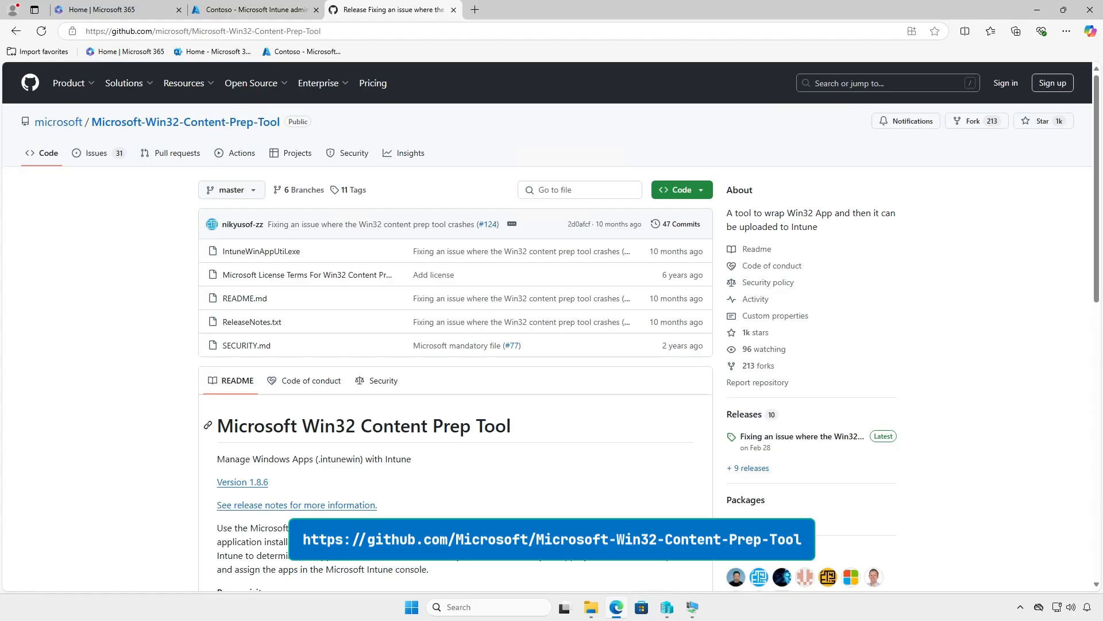
click(830, 438)
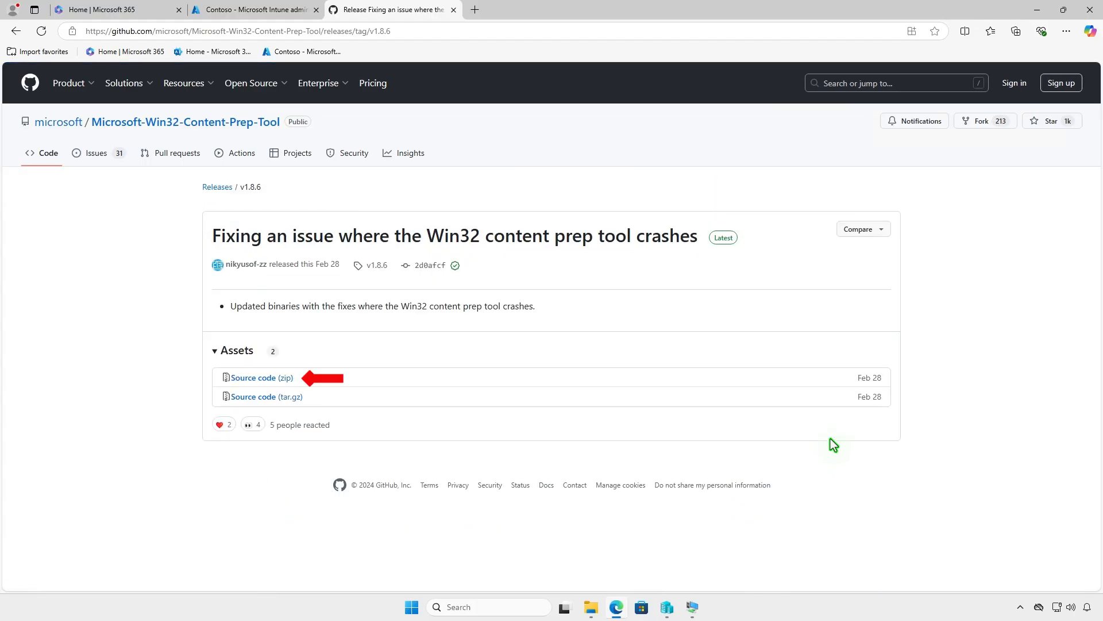
click(287, 378)
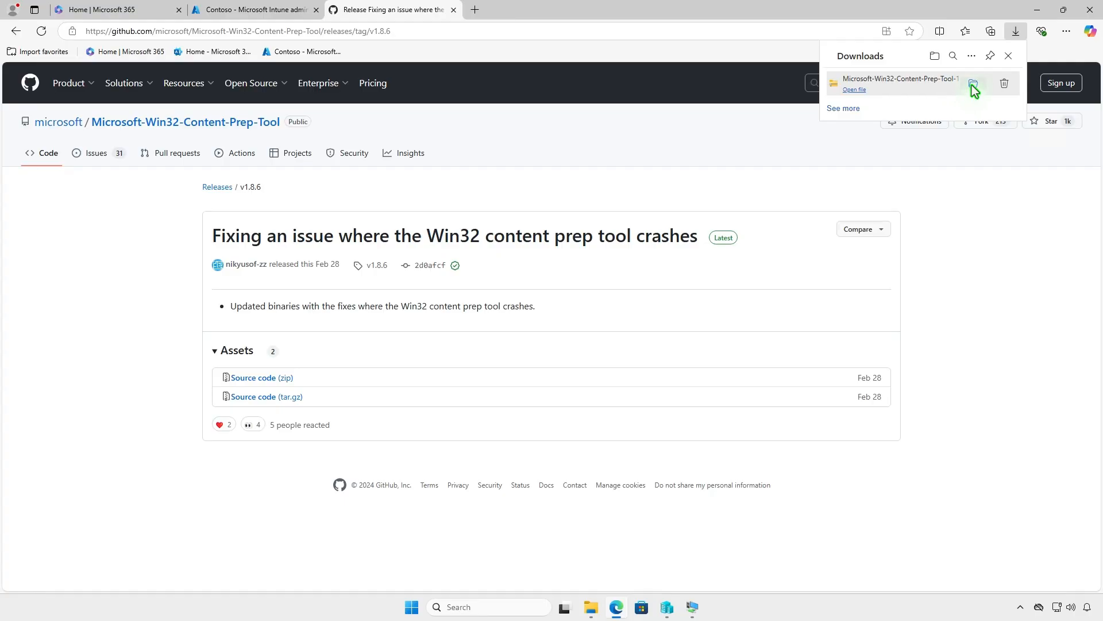
click(975, 88)
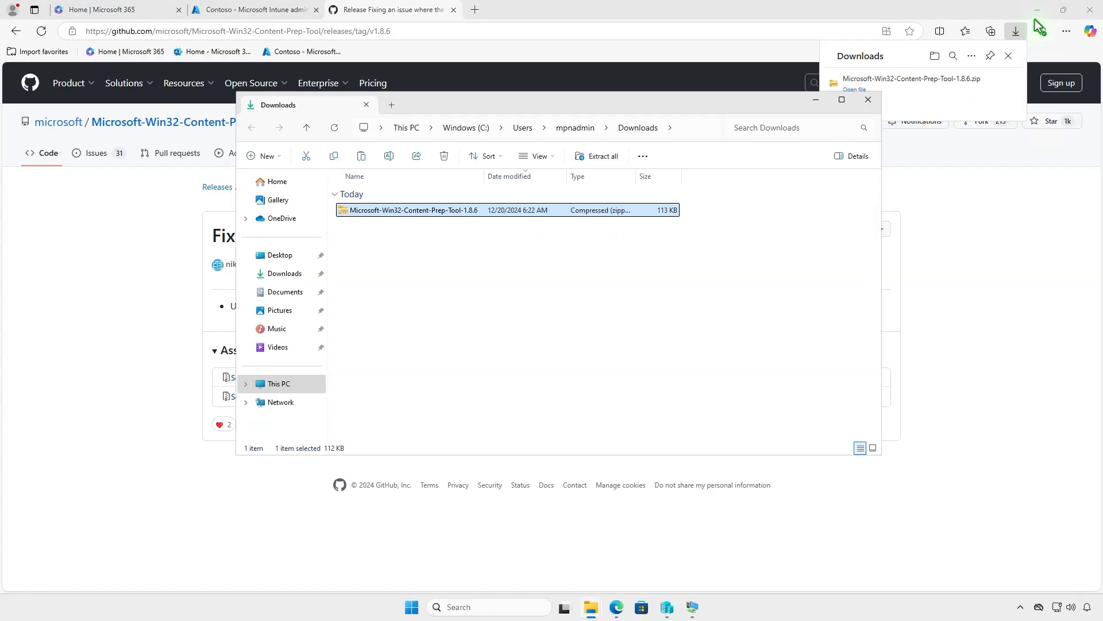
click(1038, 10)
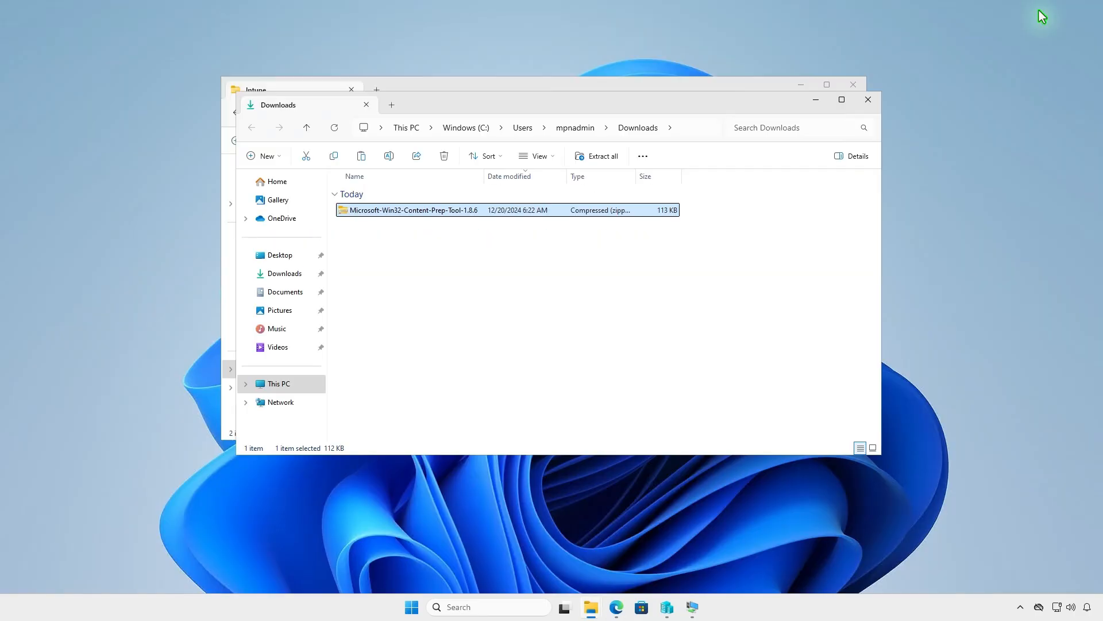
- Extract the Microsoft-Win32-Content-Prep-Tool-1.8.6 archive into the Downloads folder and open the extracted tool folder
click(603, 159)
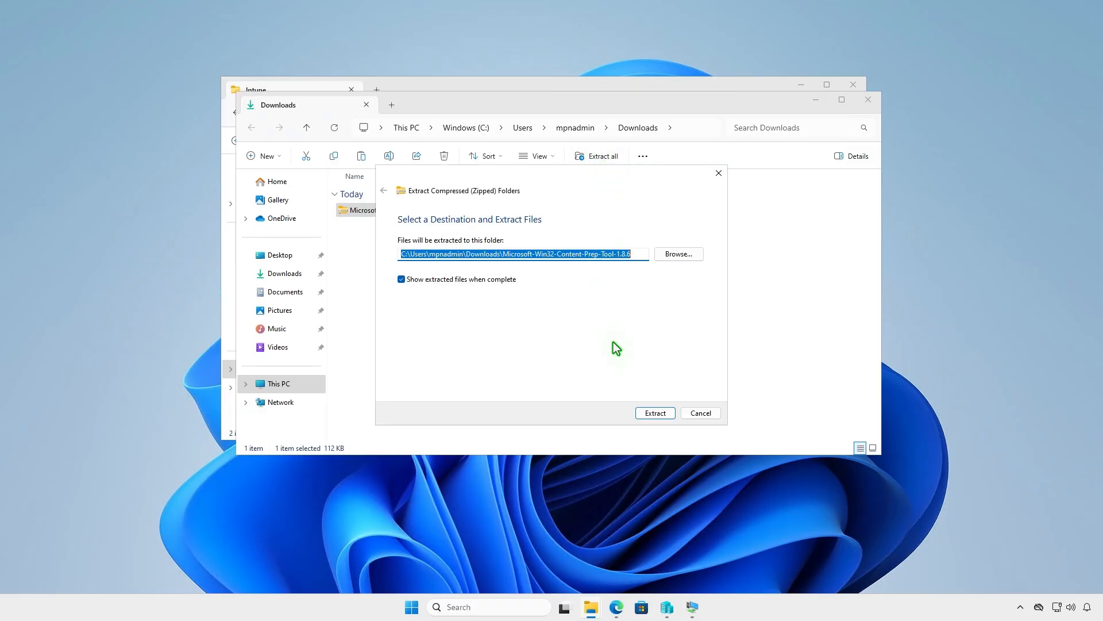
click(649, 412)
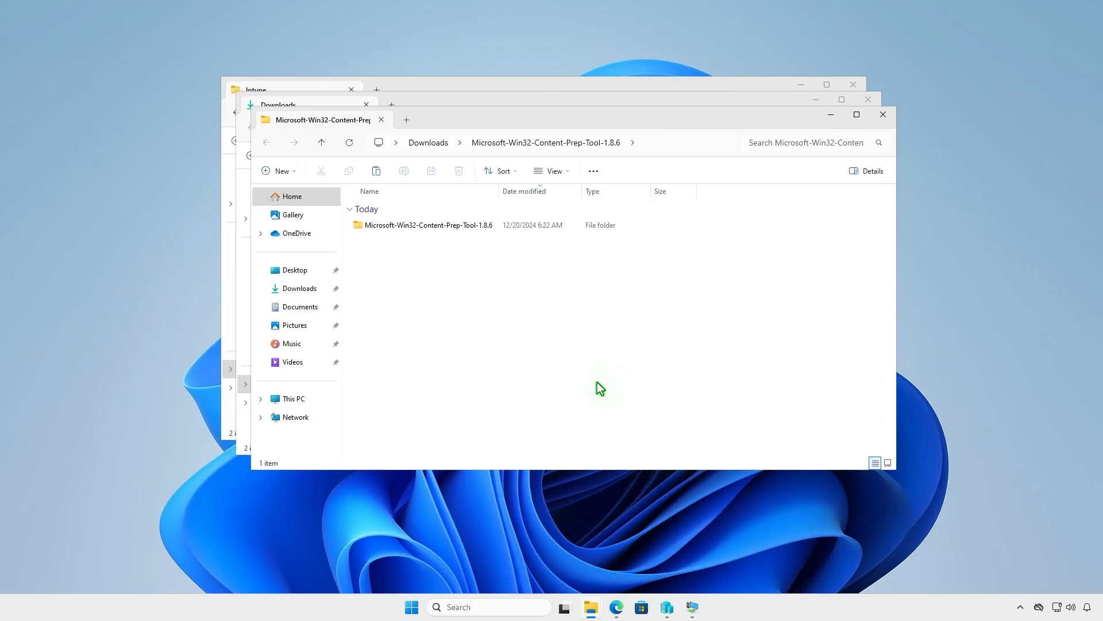
double_click(492, 226)
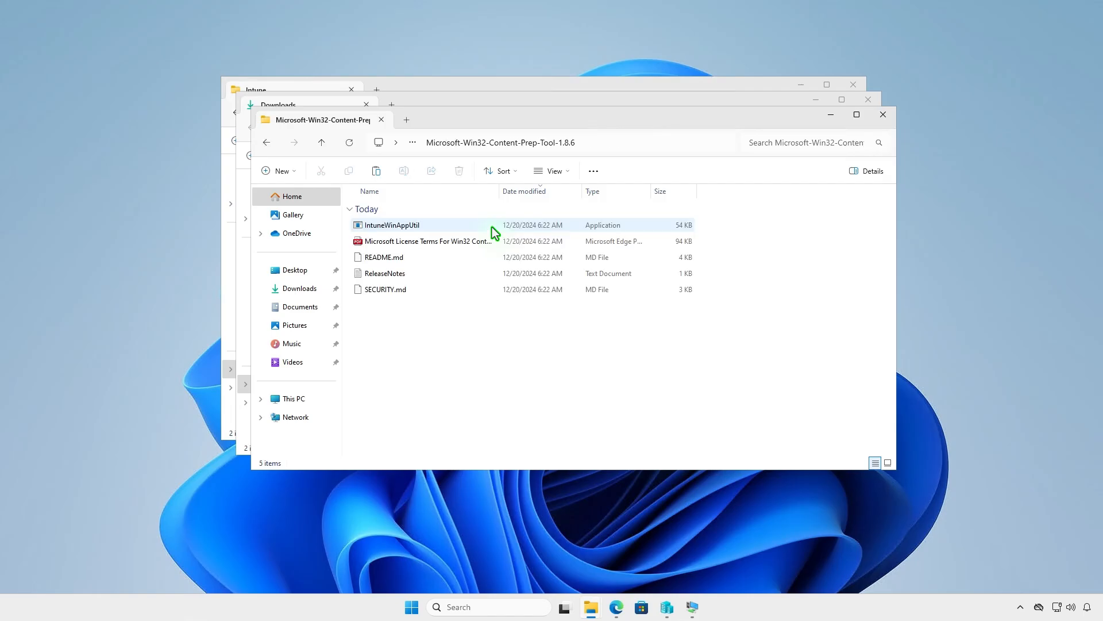
- Copy the IntuneWinAppUtil application from the extracted folder into D:\Intune, closing the two Downloads windows
right_click(440, 226)
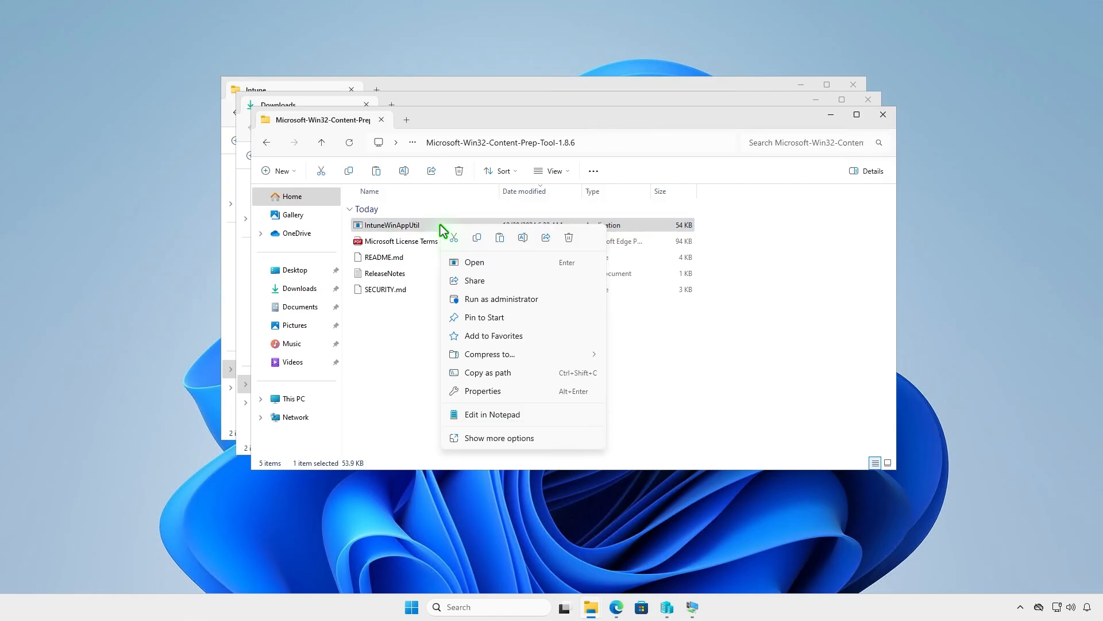
key(Escape)
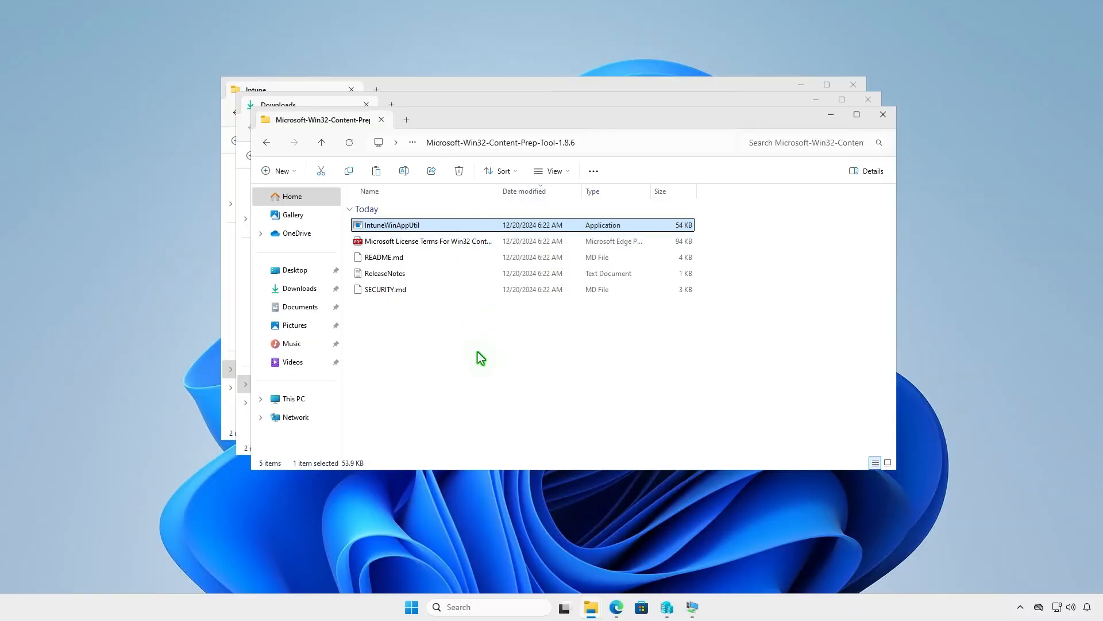
click(885, 117)
click(868, 100)
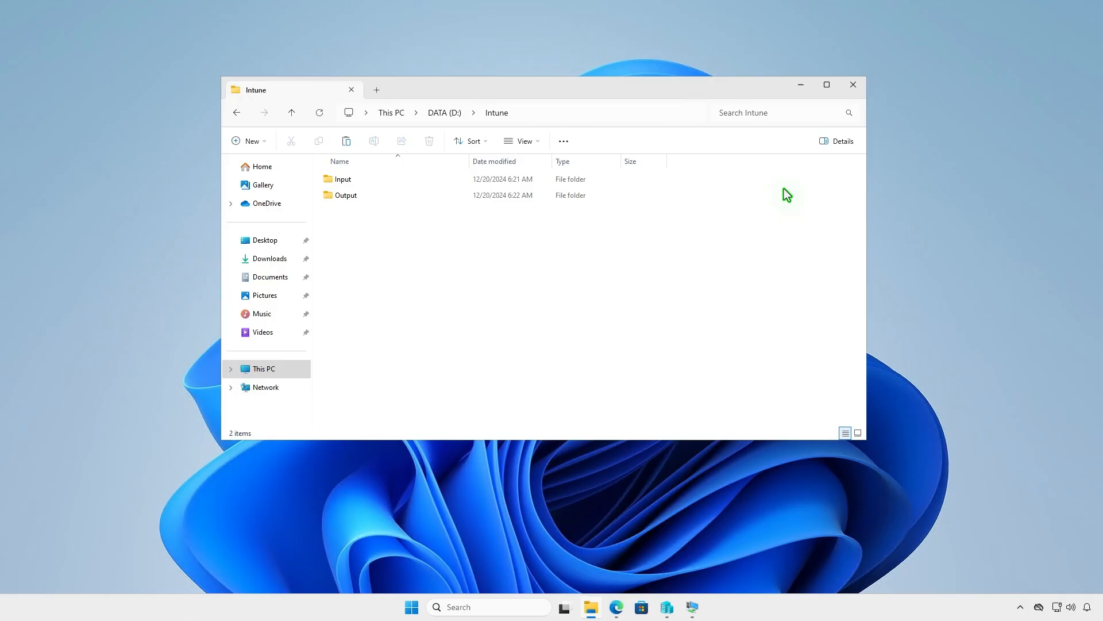
right_click(396, 248)
click(412, 265)
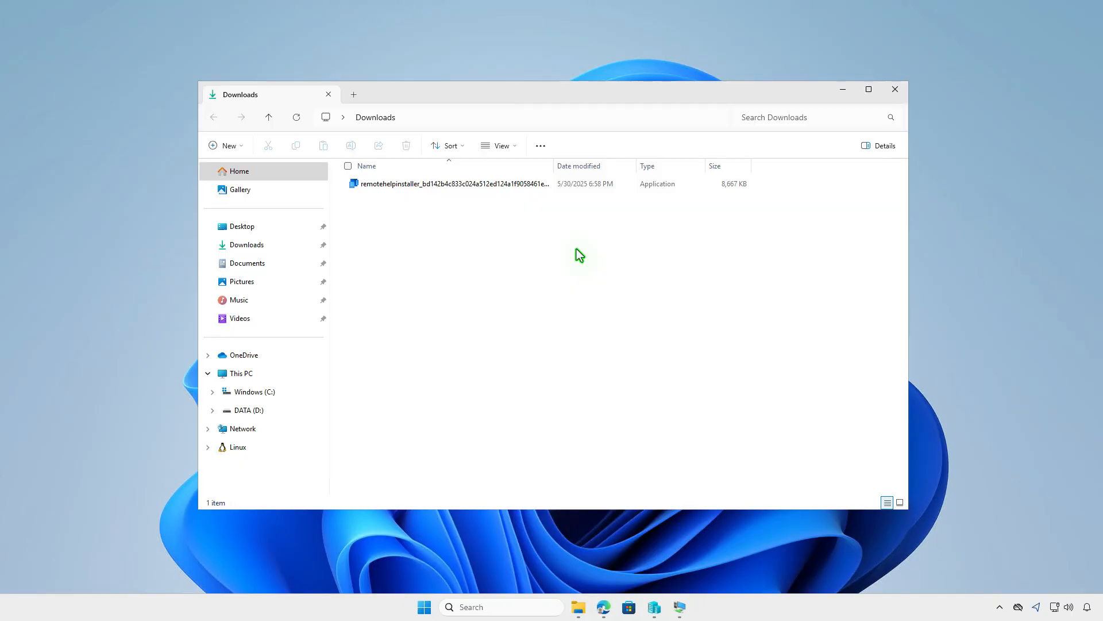
- Rename the downloaded Remote Help installer in the Downloads folder to setup.exe
click(501, 184)
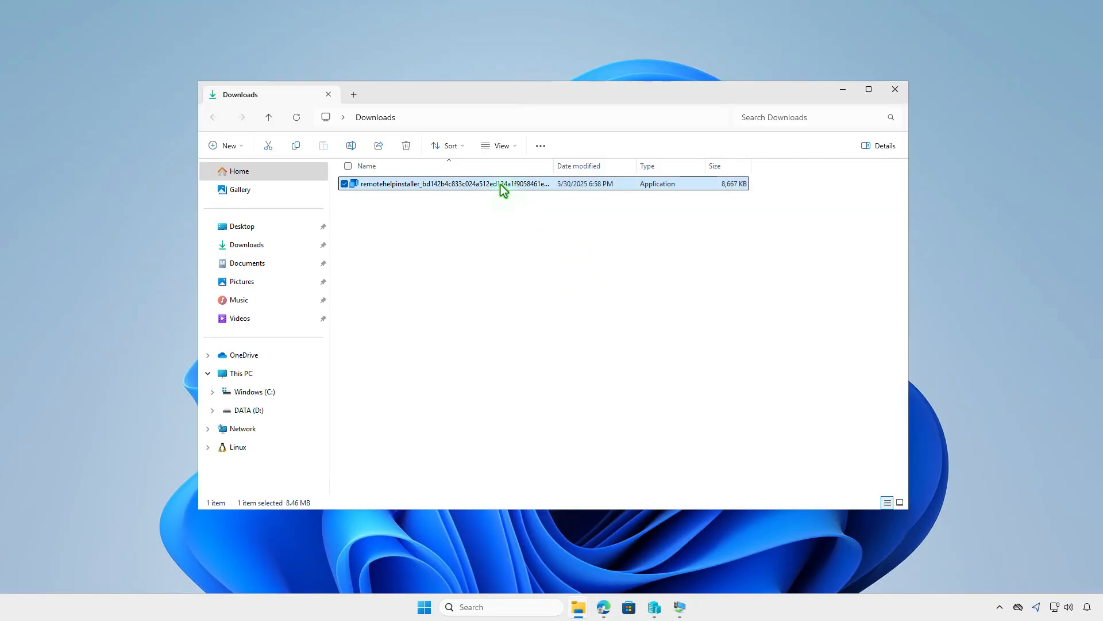
key(F2)
text(setup)
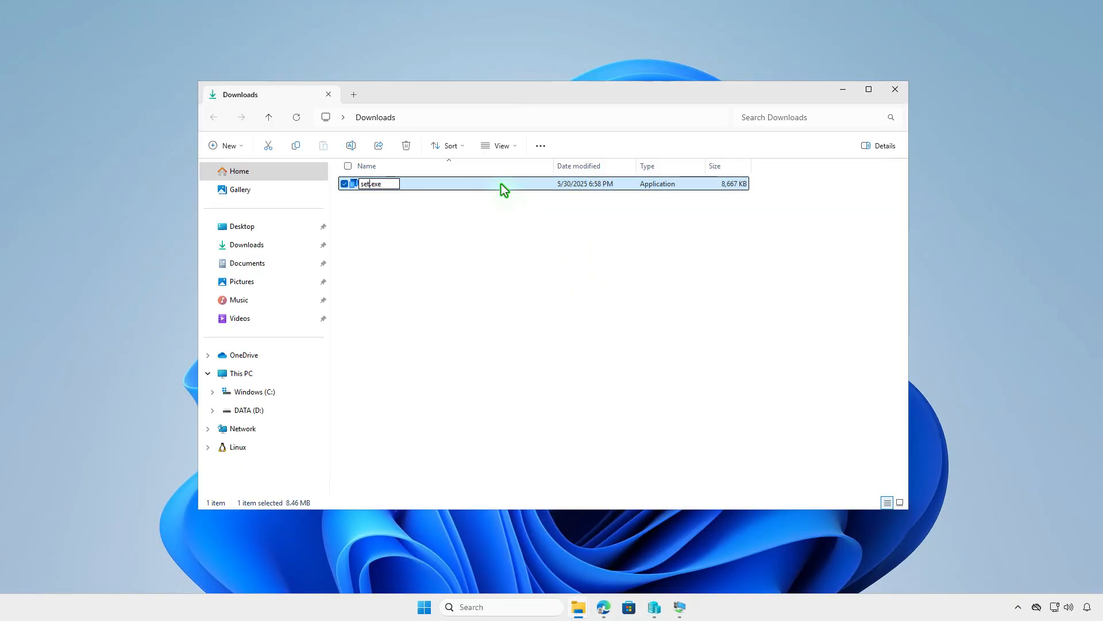
key(Return)
- Copy setup.exe from Downloads into D:\Intune\Input, then return to the Intune folder and minimize the window
right_click(501, 184)
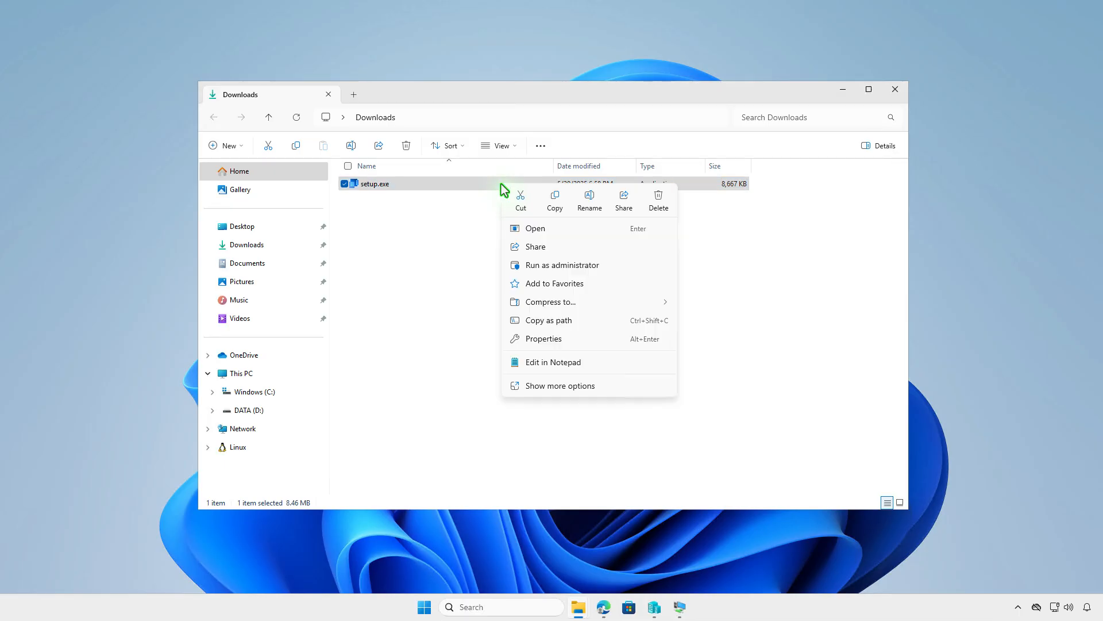
click(554, 200)
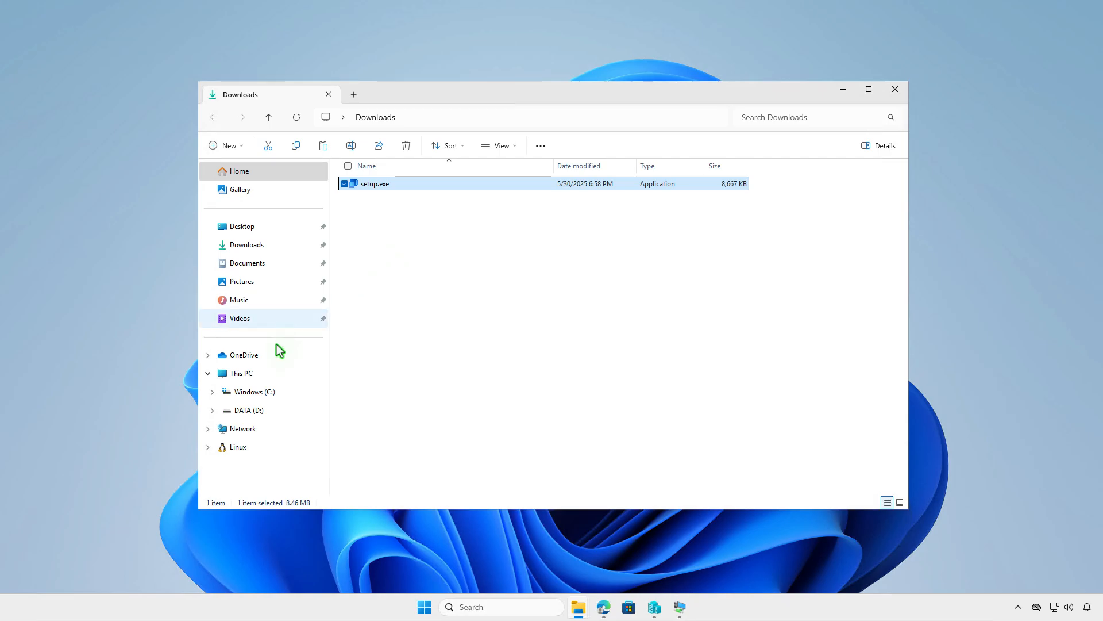
click(258, 373)
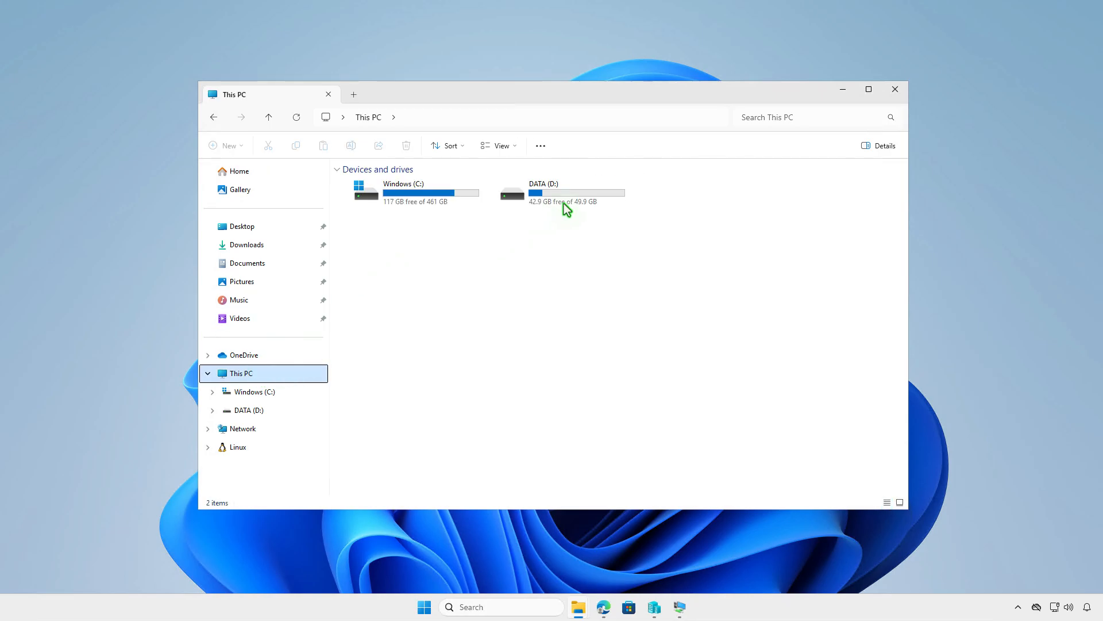
double_click(594, 185)
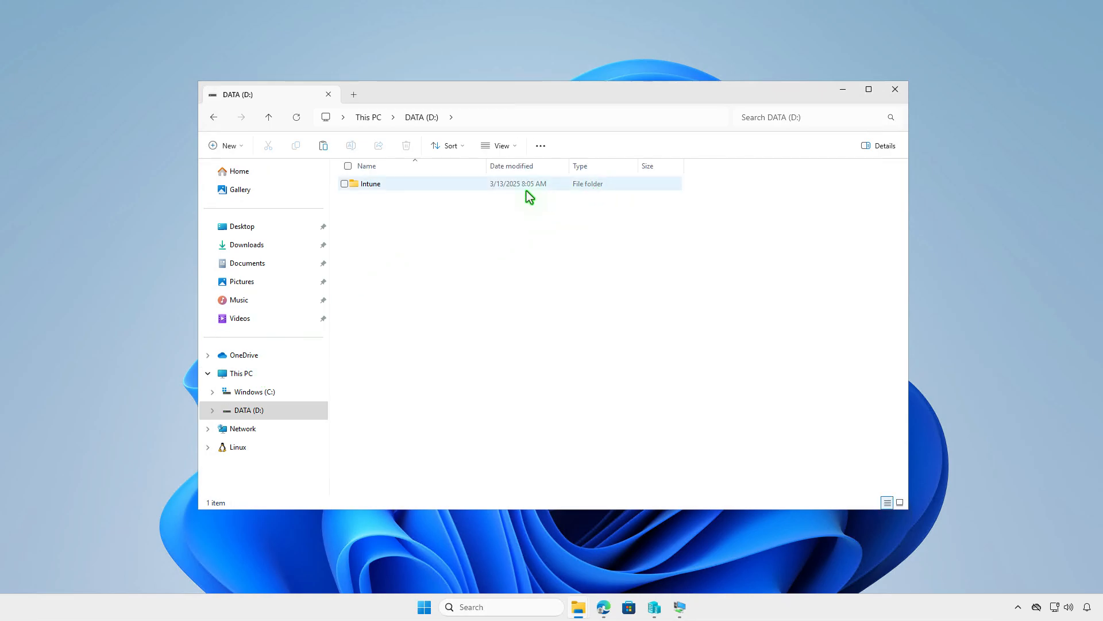
double_click(454, 186)
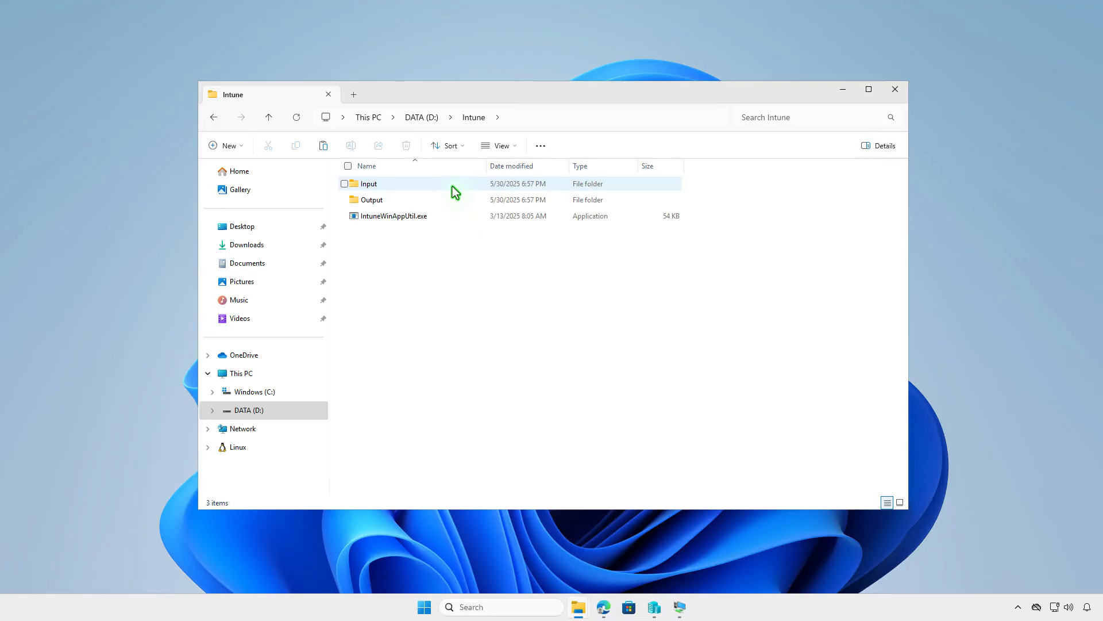
double_click(412, 190)
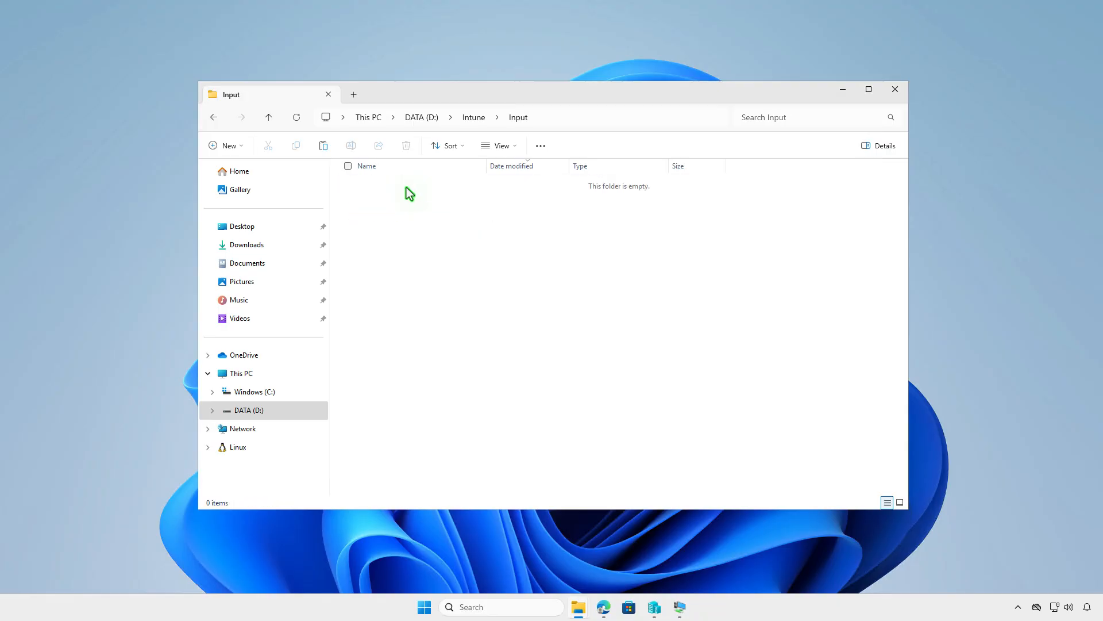
right_click(392, 207)
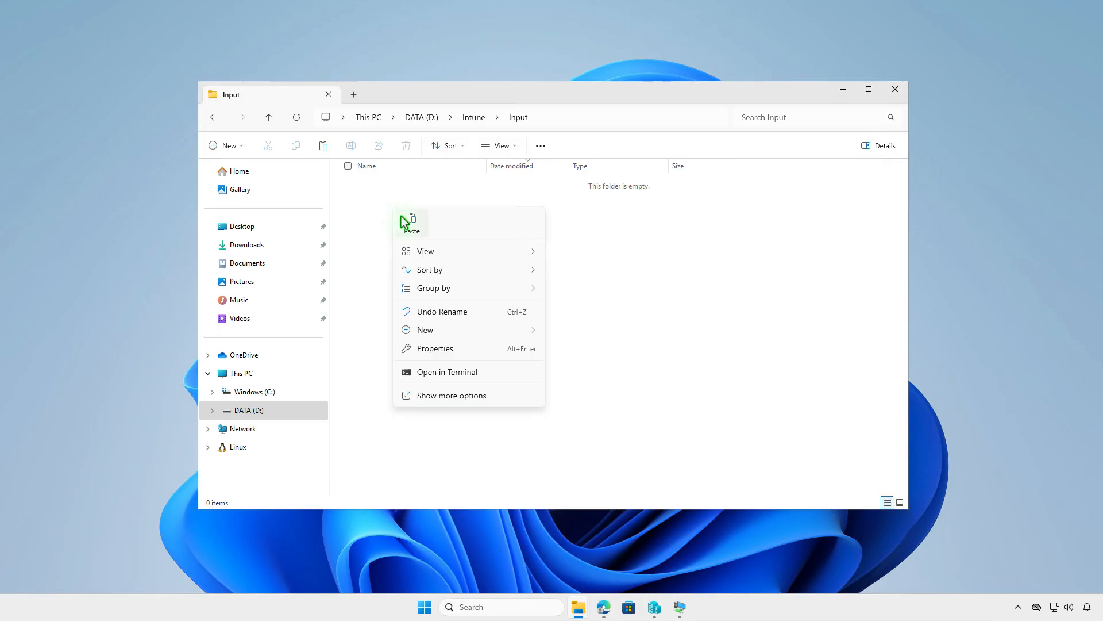
click(410, 223)
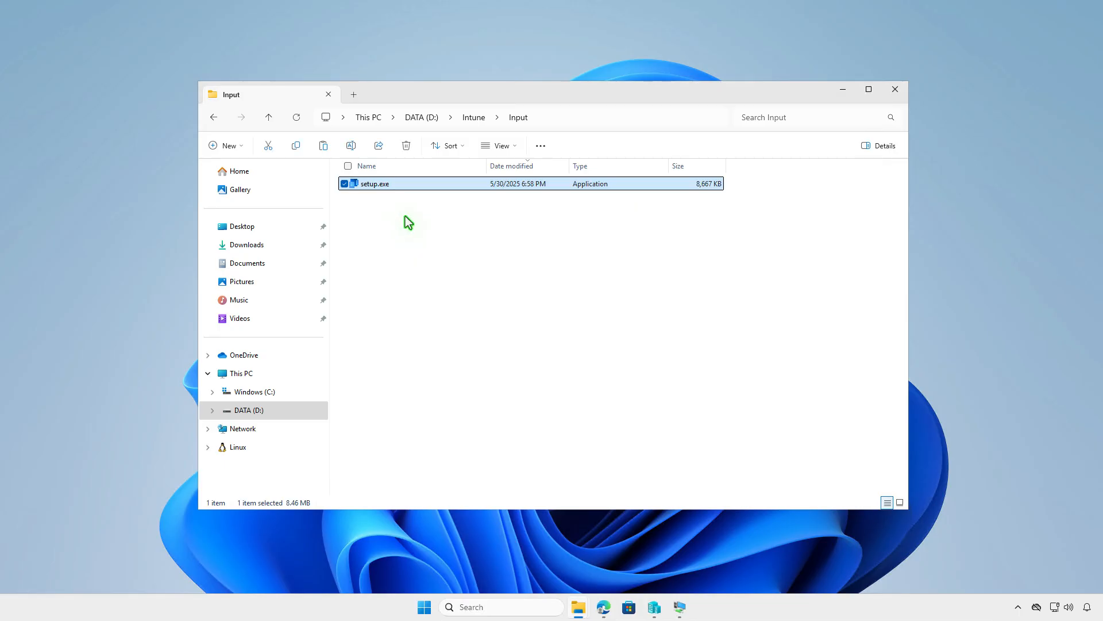
click(471, 117)
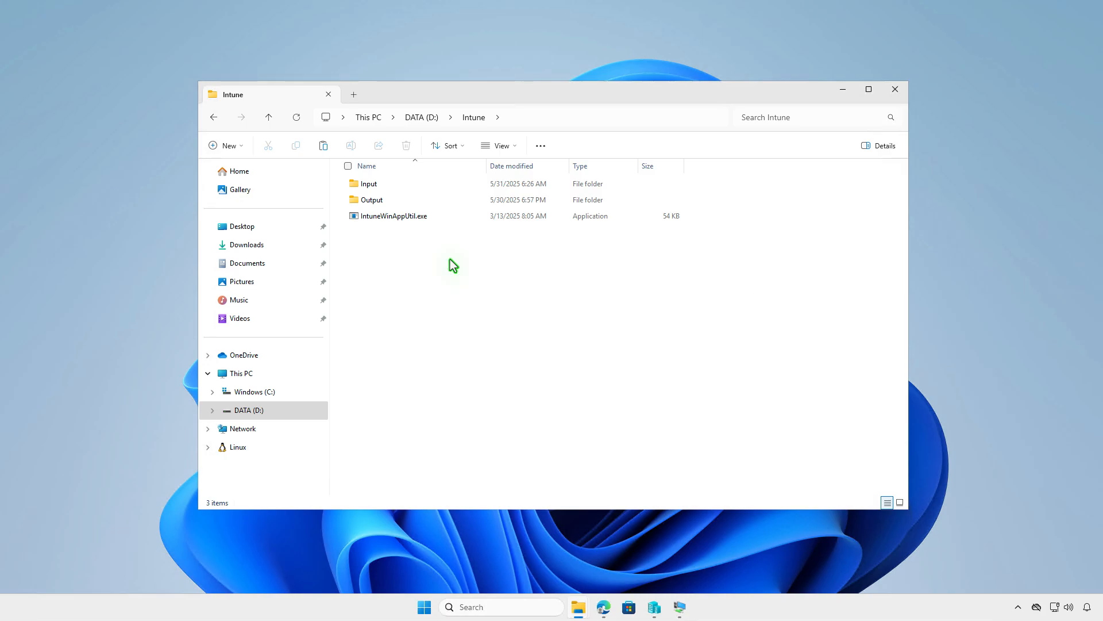
click(842, 92)
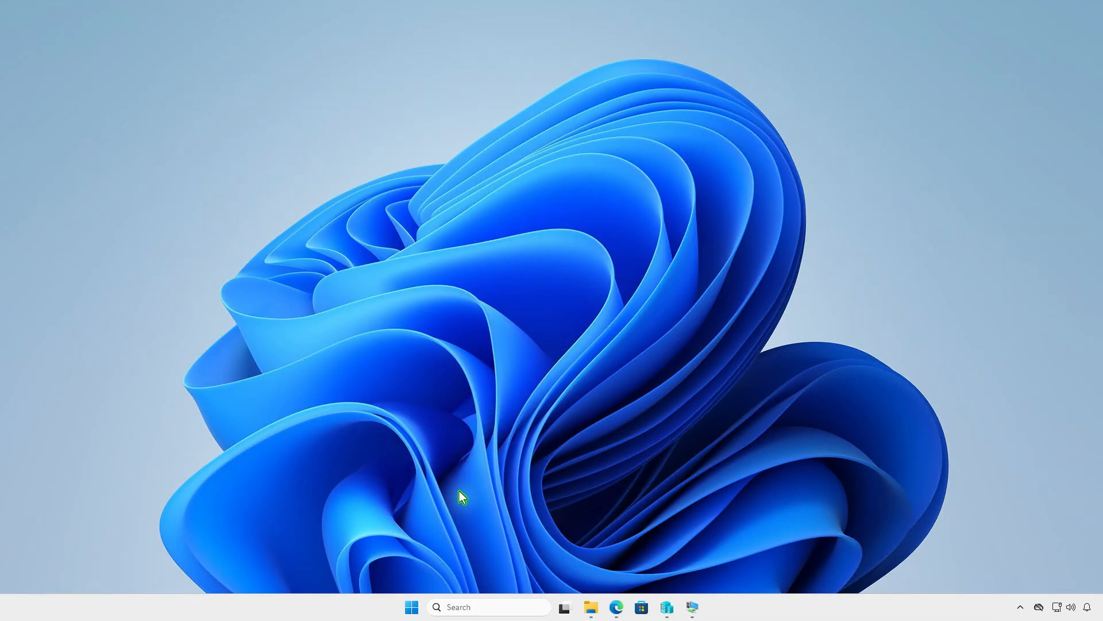
- Open Terminal as administrator and change the working directory to D:\Intune
right_click(414, 603)
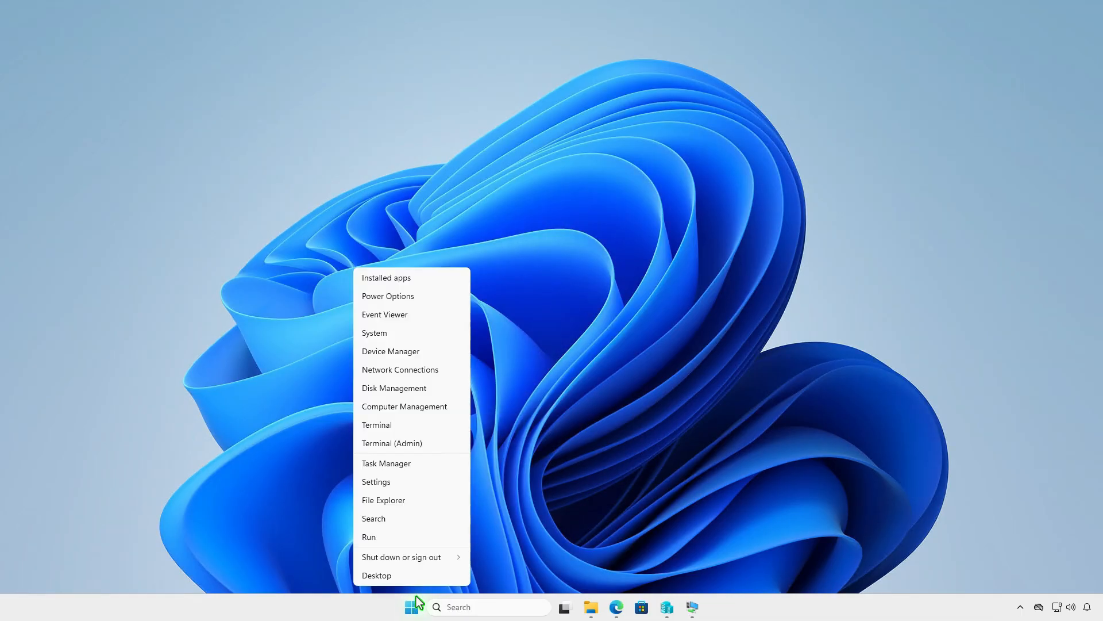
click(445, 446)
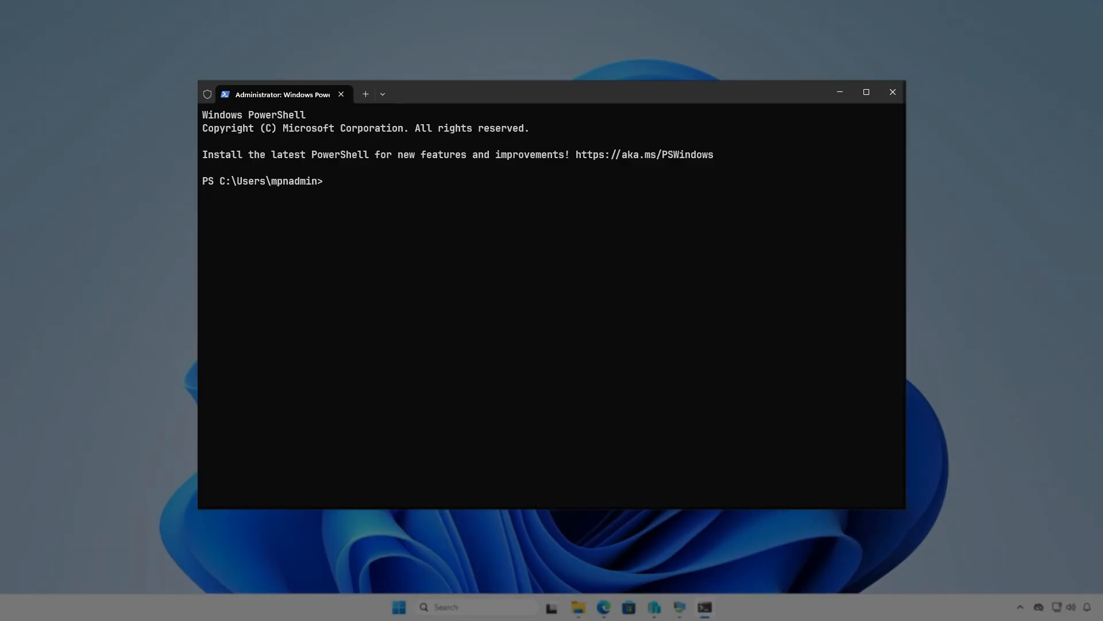
text(cd d)
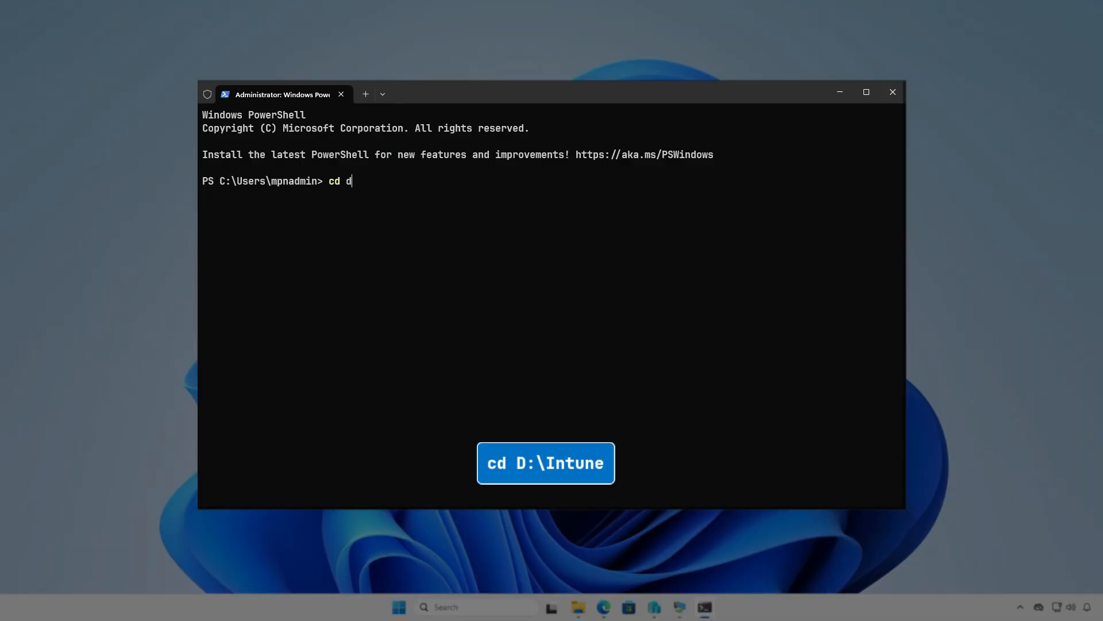
text(:\In)
key(Tab)
key(Return)
key(Return)
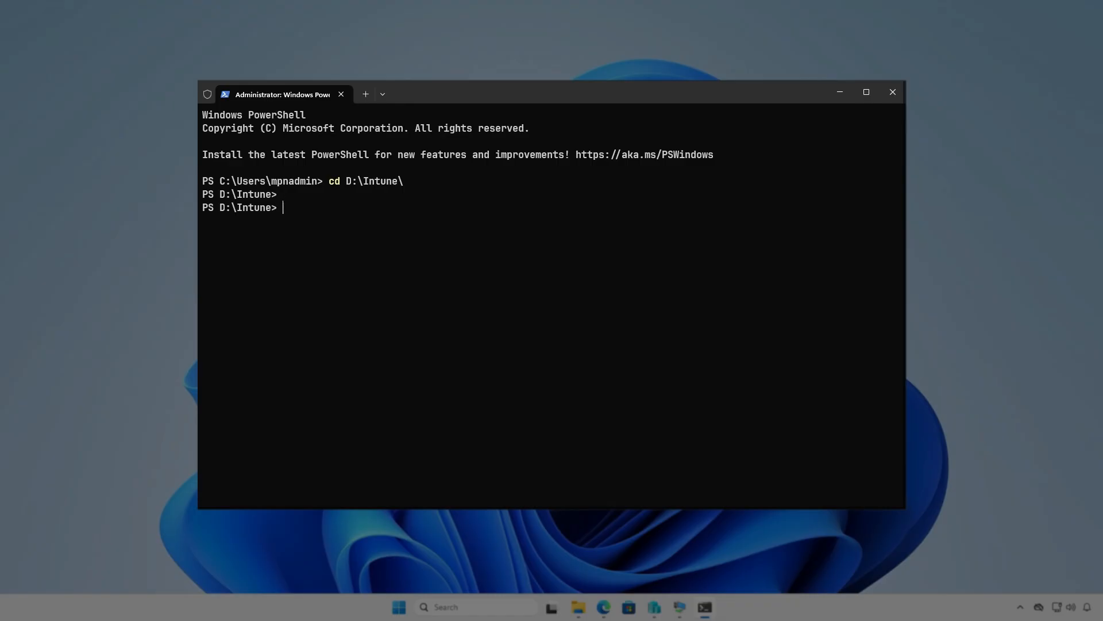
- Run IntuneWinAppUtil.exe and specify D:\Intune\Input as the source folder
text(intu)
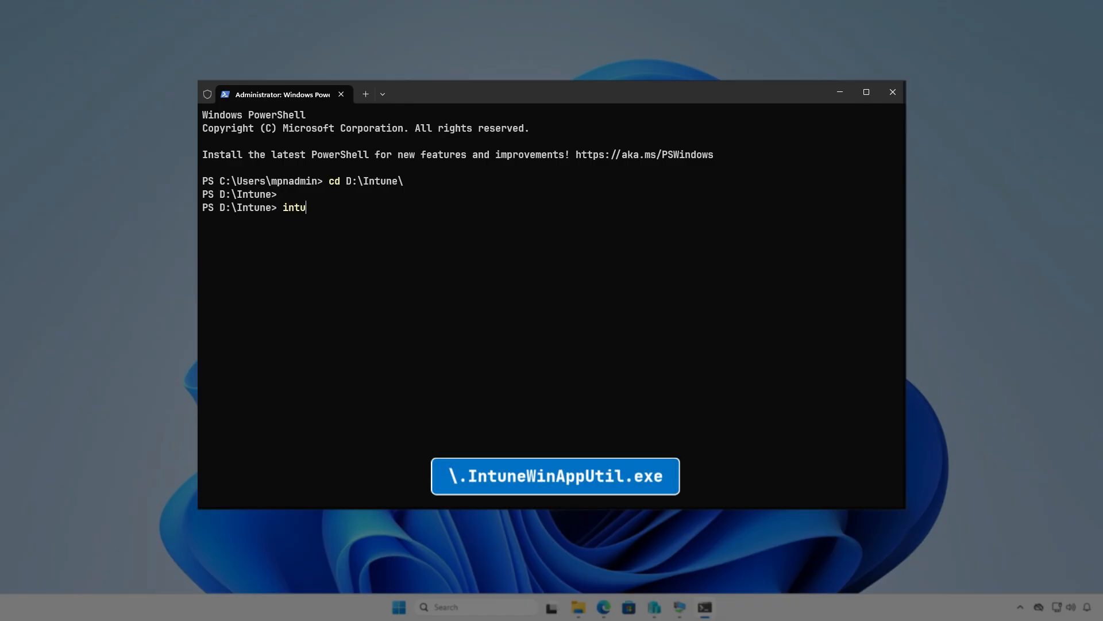
key(Tab)
key(Return)
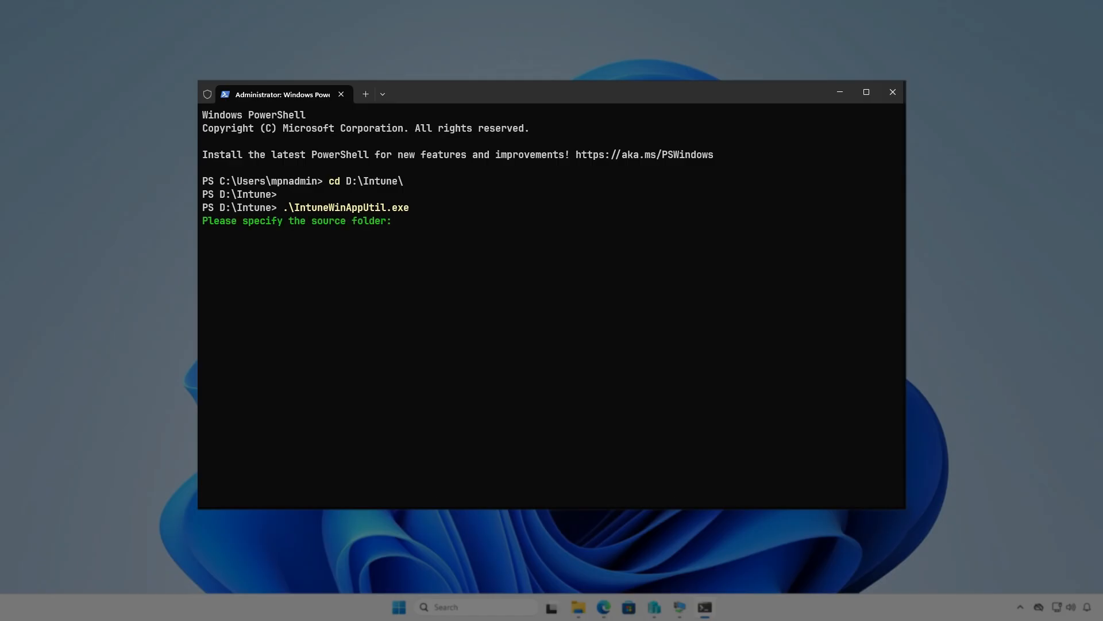
text(D)
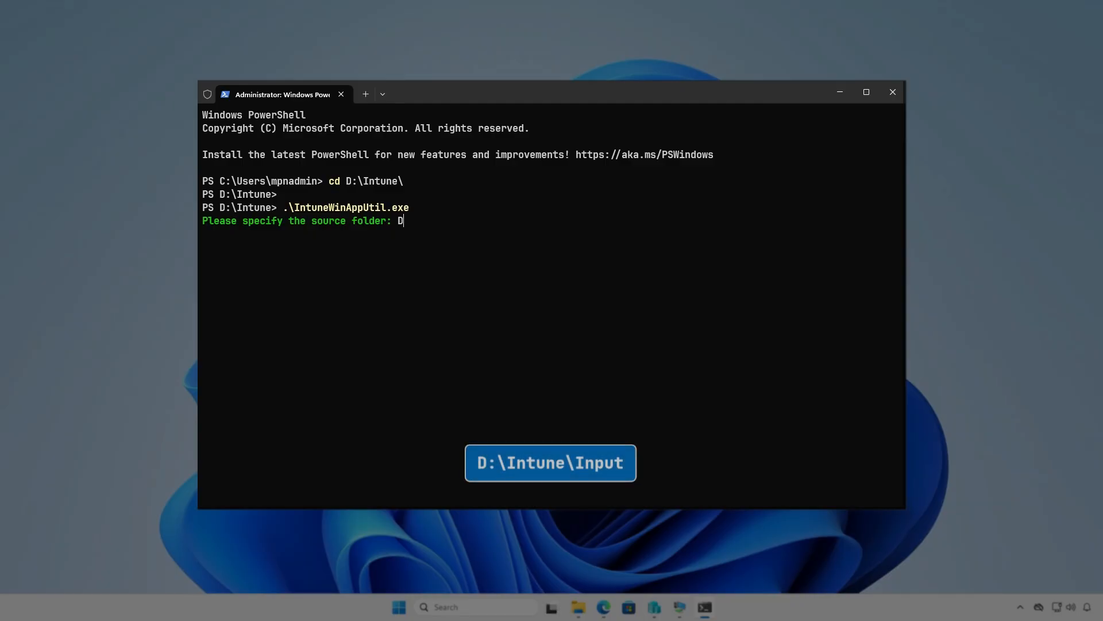
text(:\Intune\Input)
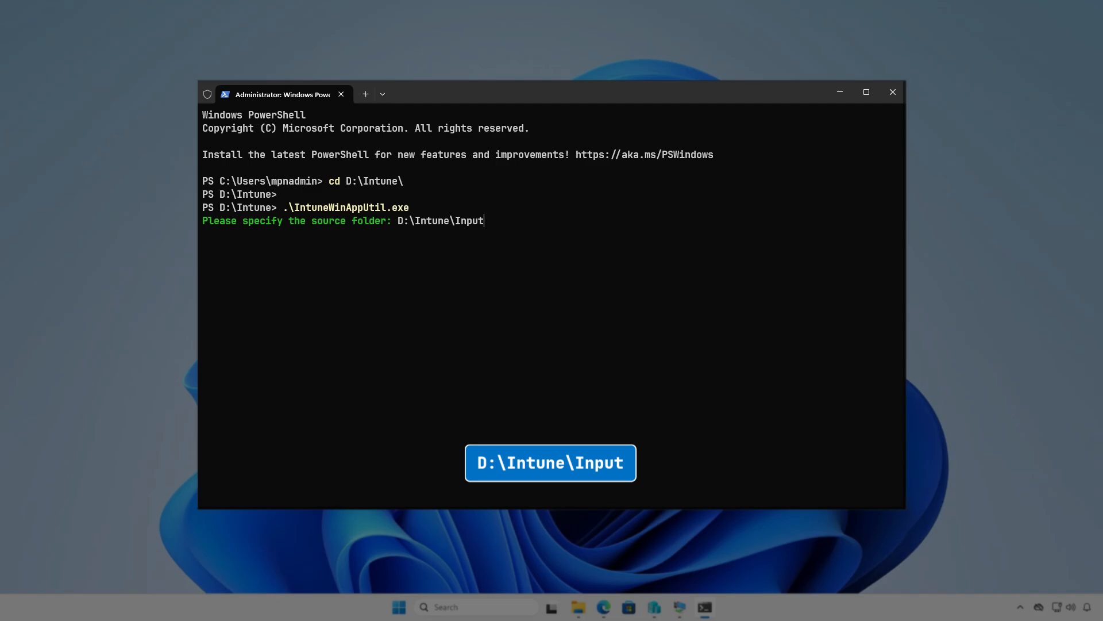
key(Return)
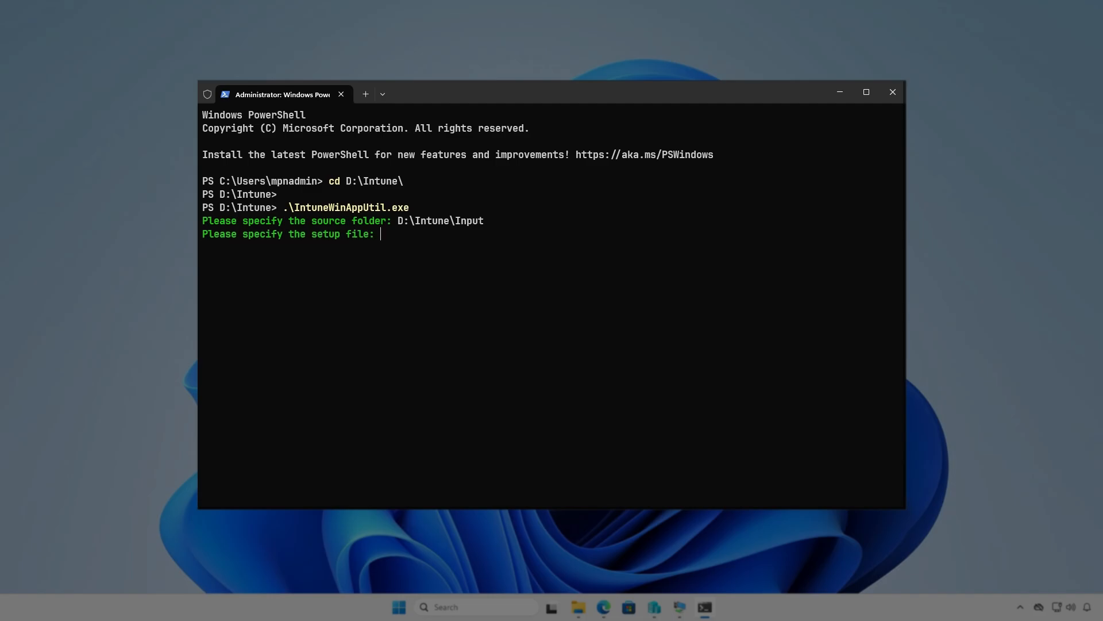
- Specify D:\Intune\Input\setup.exe as the setup file for the package
text(D:\In)
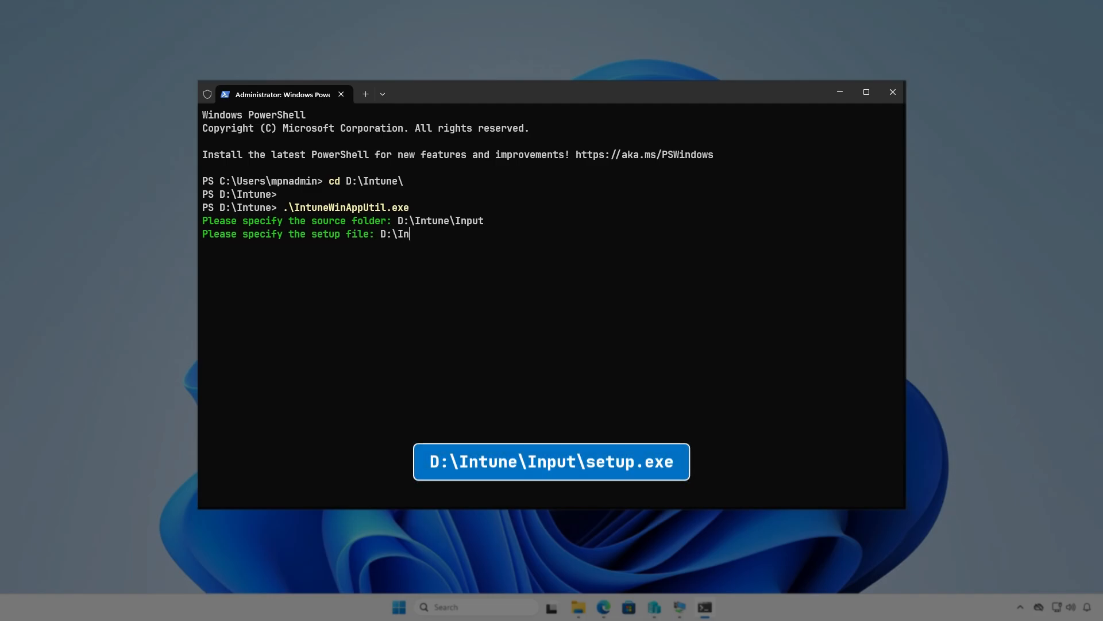
text(tune\Input\setup.exe)
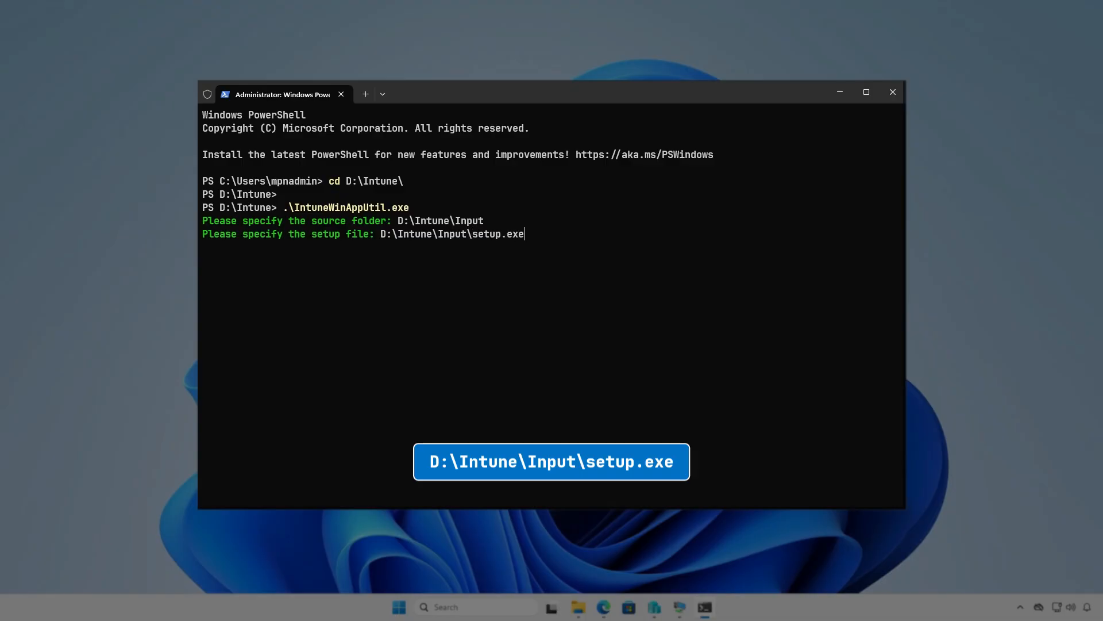
key(Return)
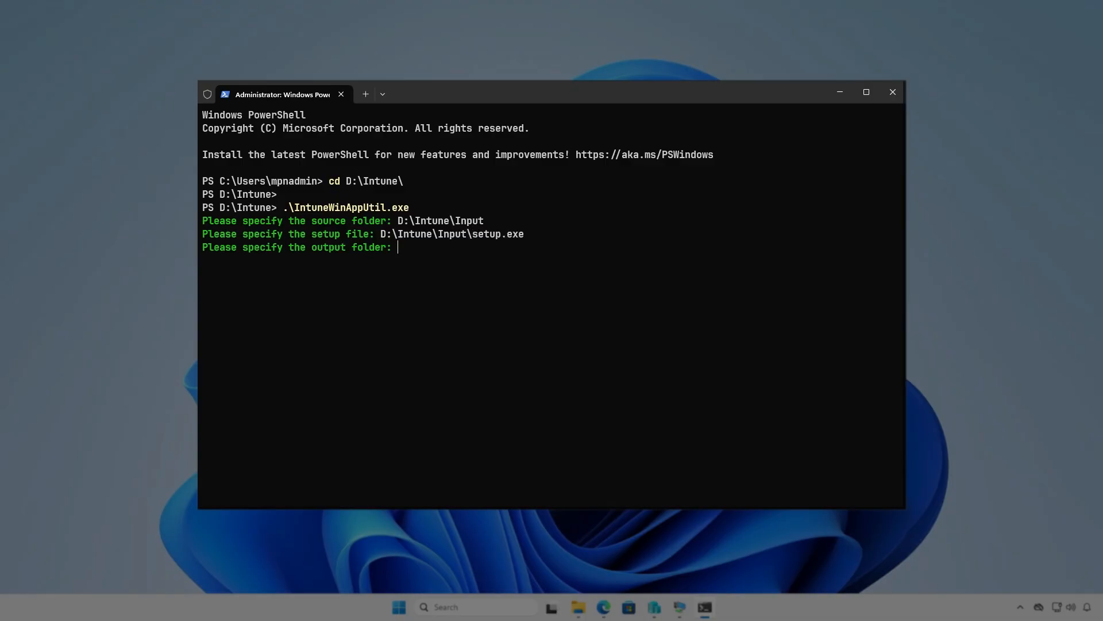
- Set the output folder to D:\Intune\Output and generate the package without a catalog folder
text(D:\)
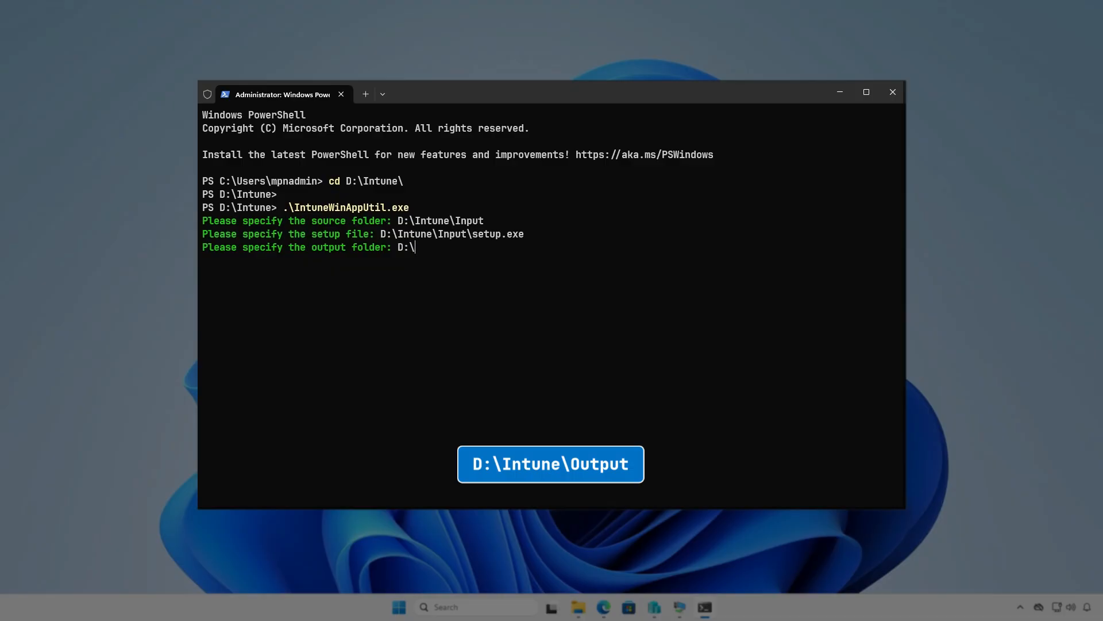
text(Intune\Output)
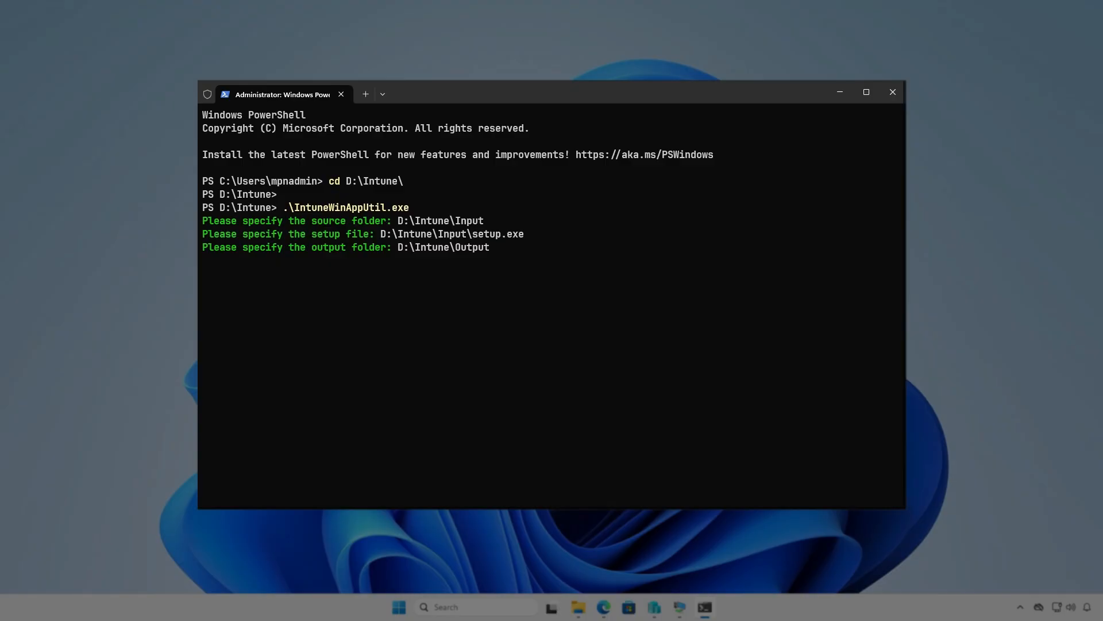
key(Return)
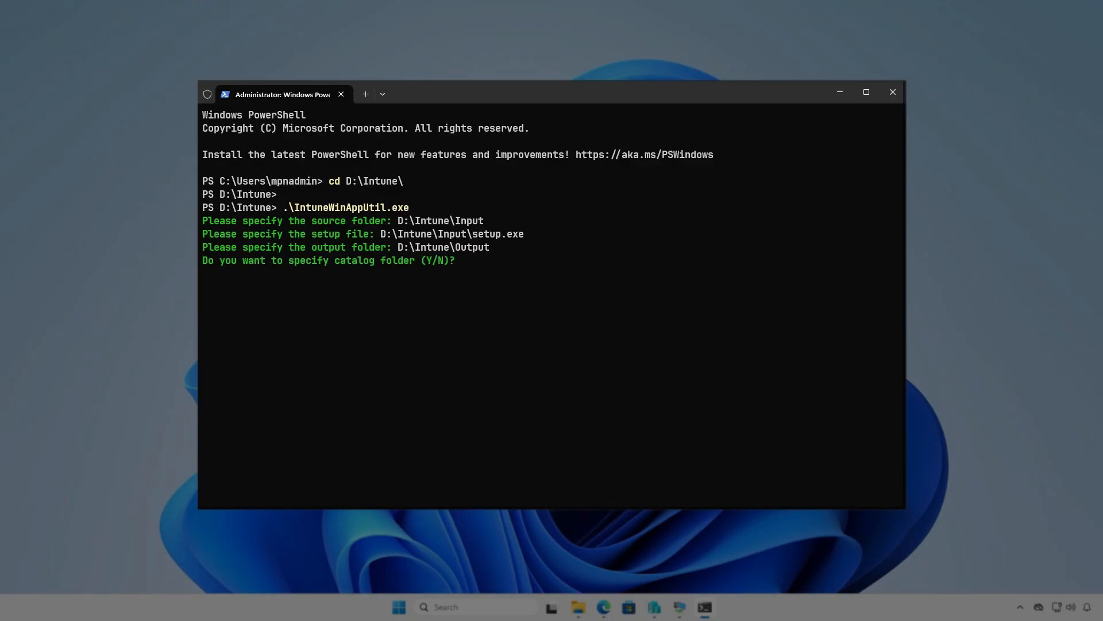
key(Return)
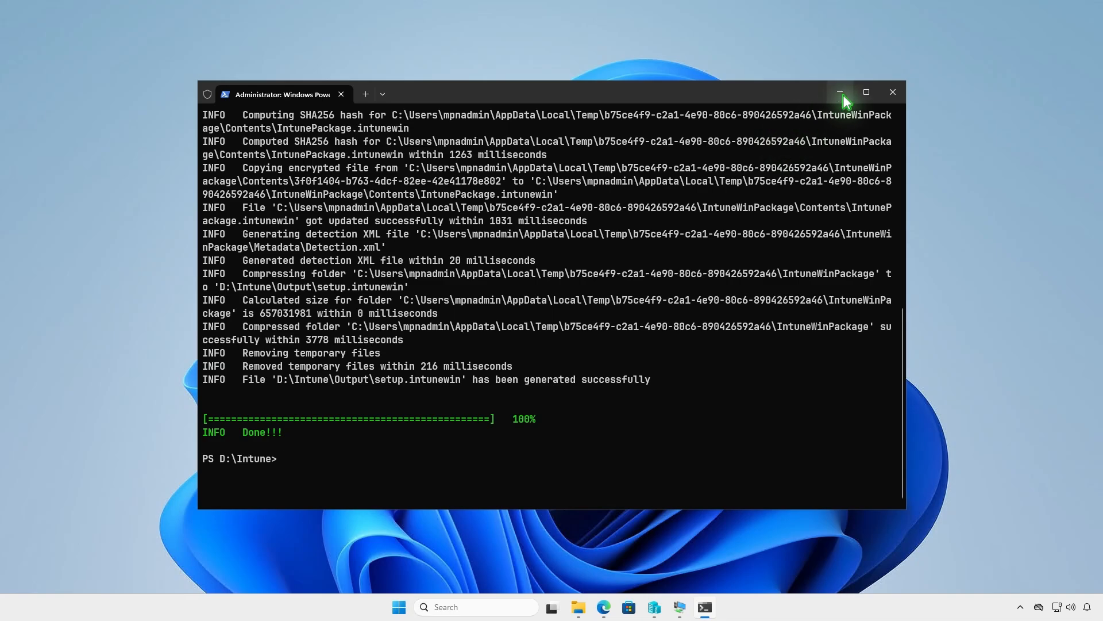
- Minimize the terminal and check D:\Intune\Output in File Explorer for the generated package, minimizing that window as well
click(842, 94)
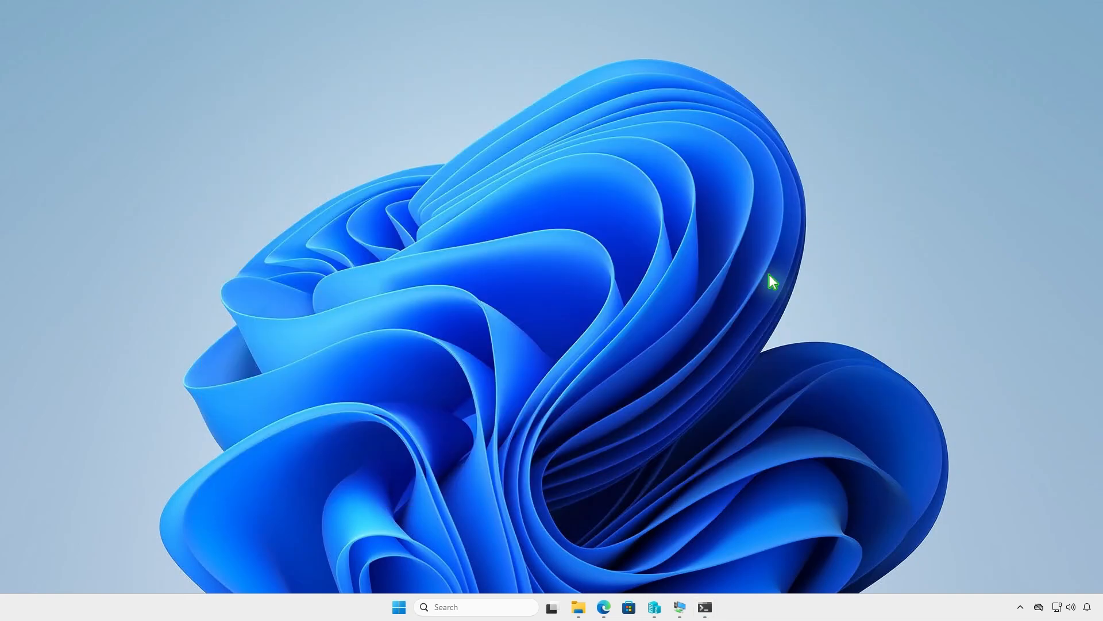
click(578, 607)
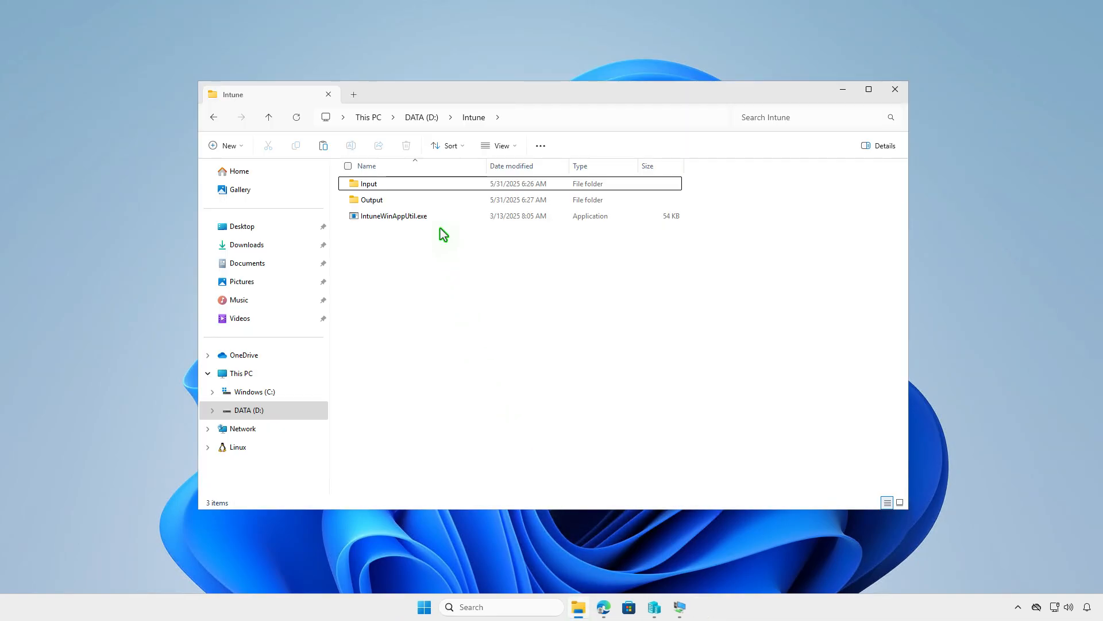
double_click(435, 200)
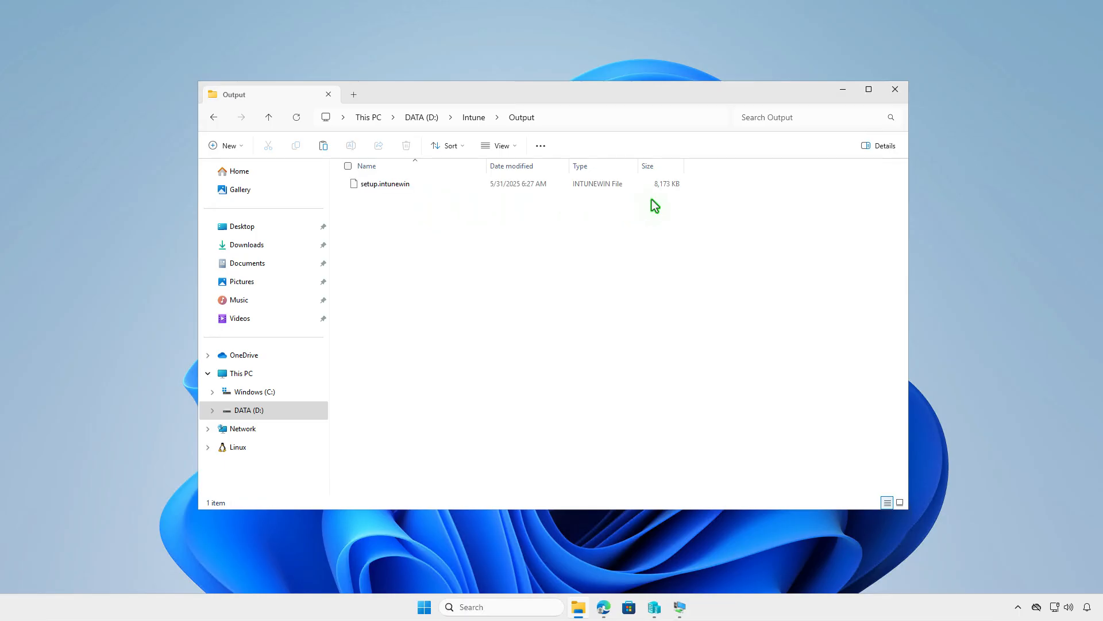
click(841, 90)
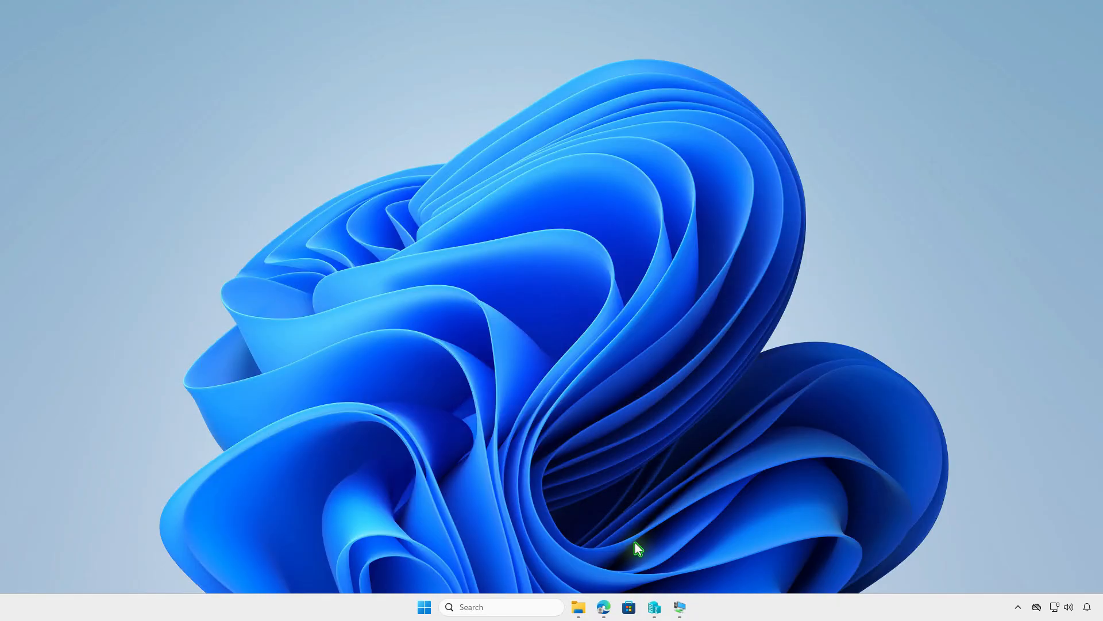
- Switch to Edge and open the Apps section of the Microsoft Intune admin center
click(604, 606)
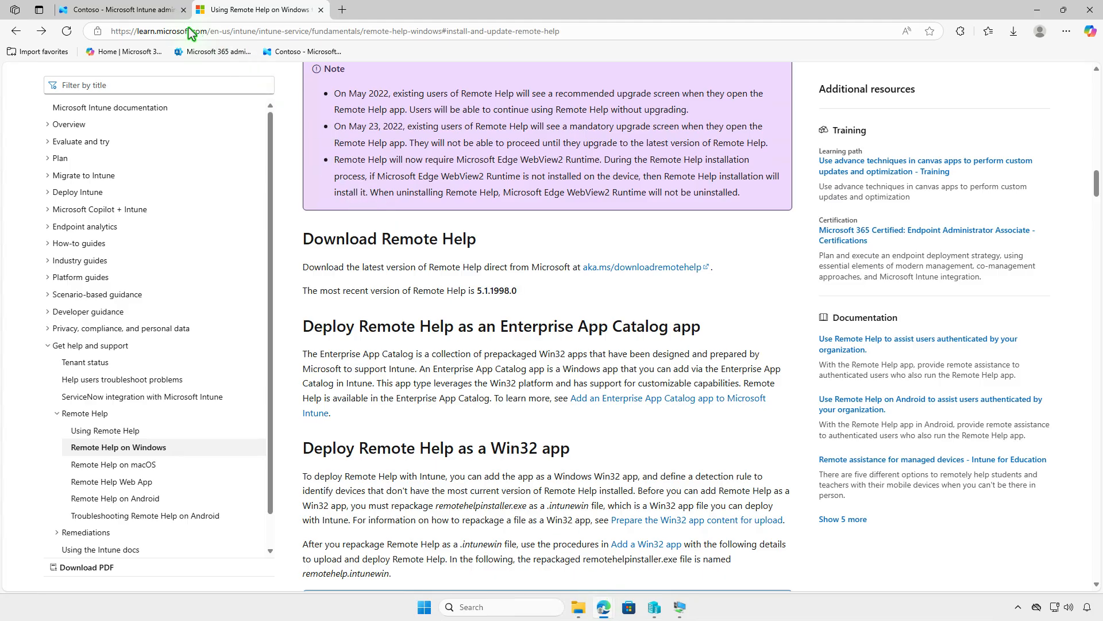
click(153, 19)
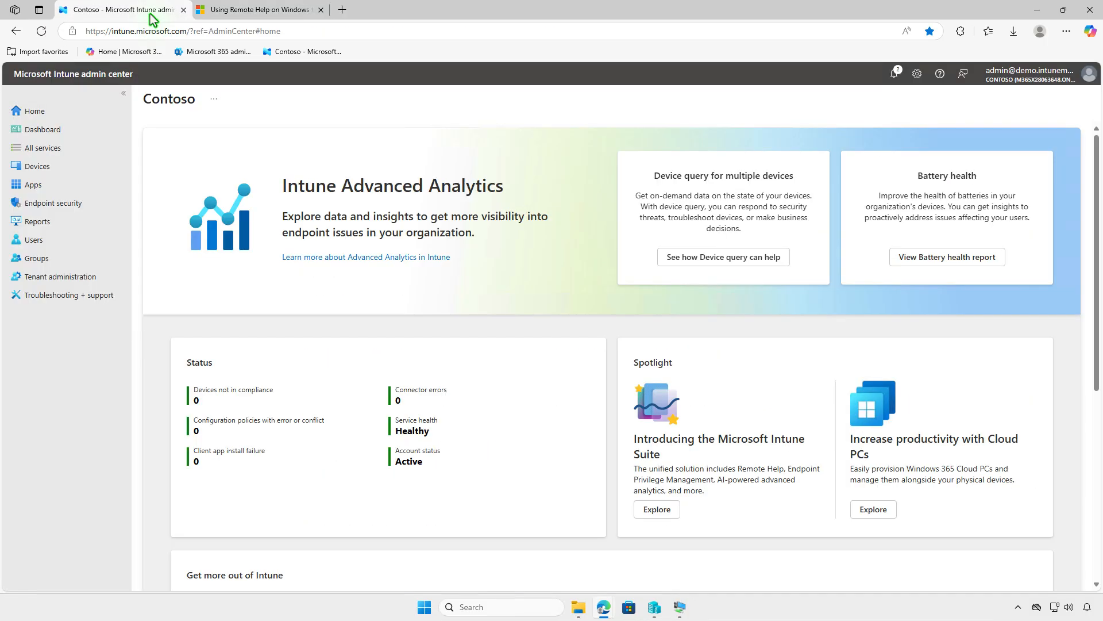
click(81, 185)
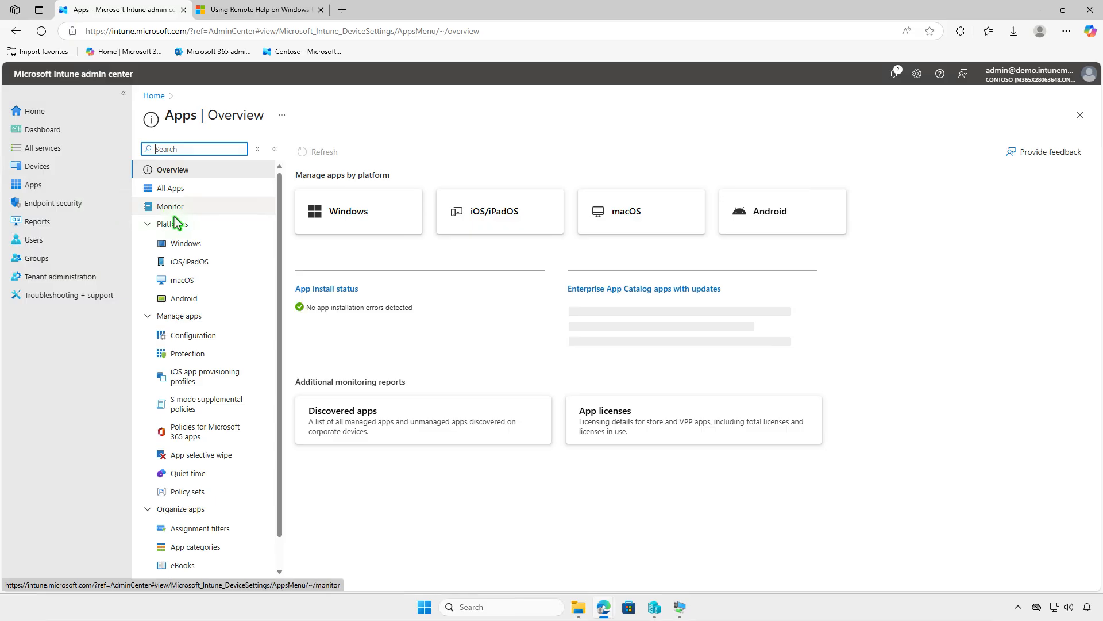
- Start creating a new app for the Windows platform with the app type Windows app (Win32)
click(205, 241)
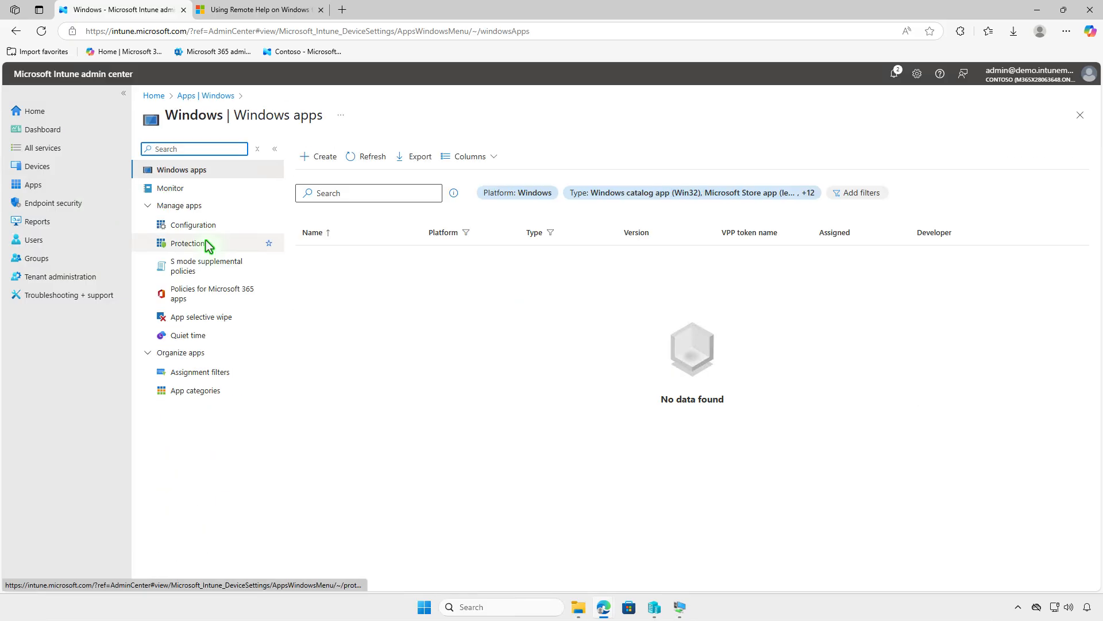
click(314, 163)
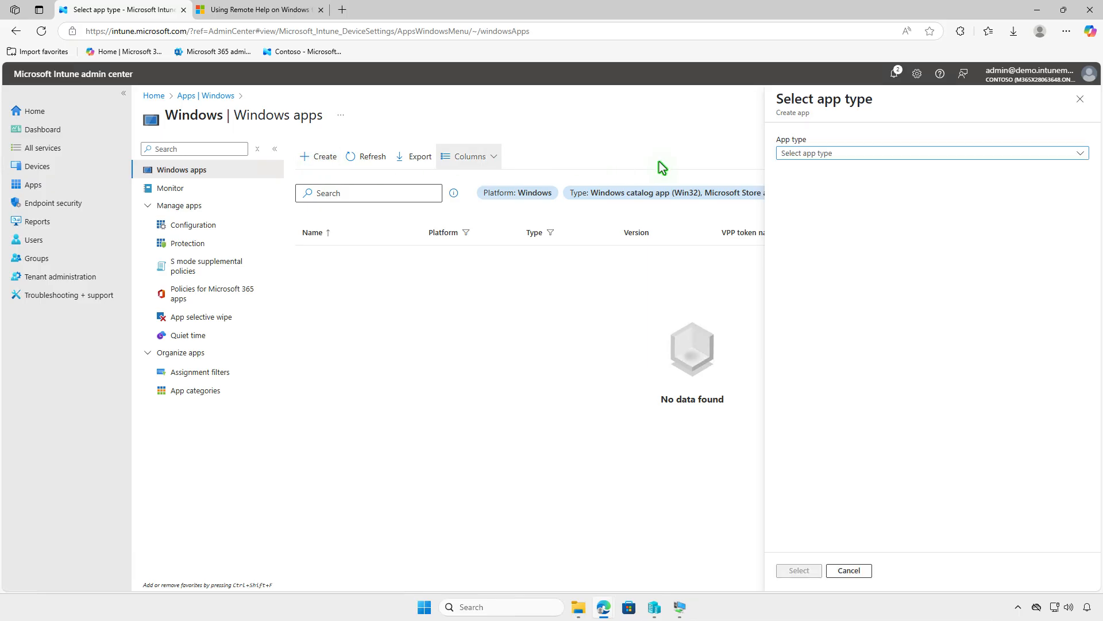
click(864, 154)
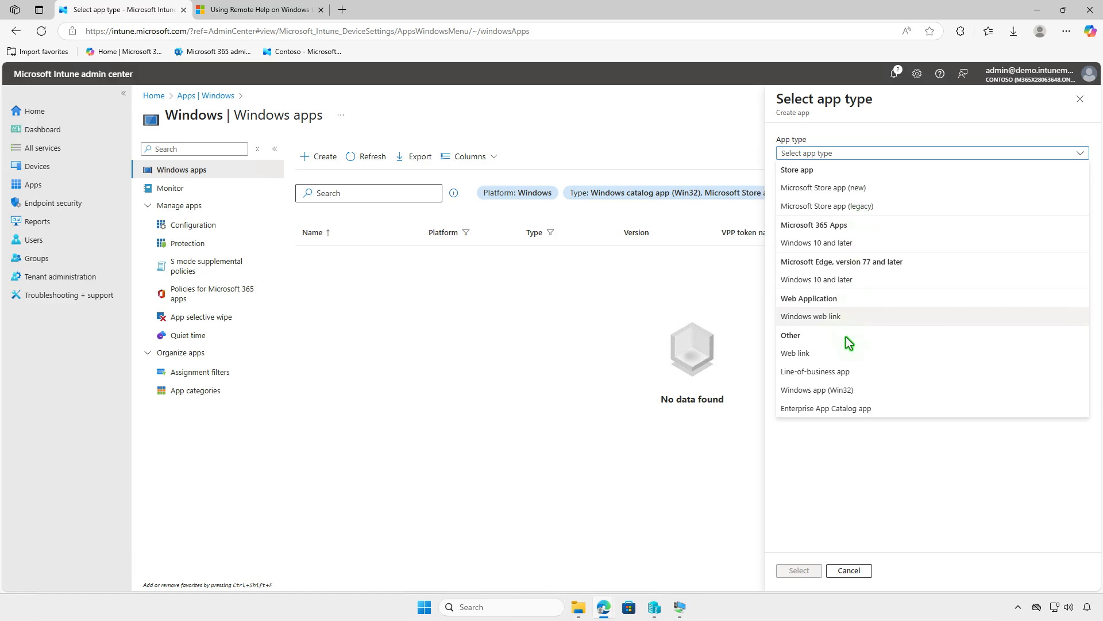
click(859, 393)
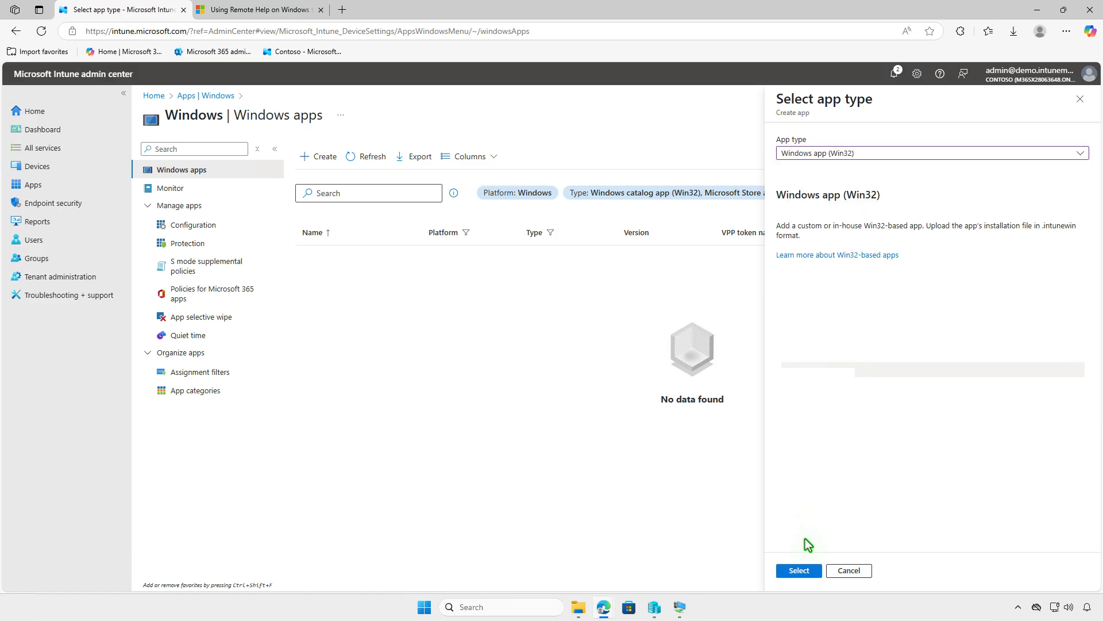
click(799, 570)
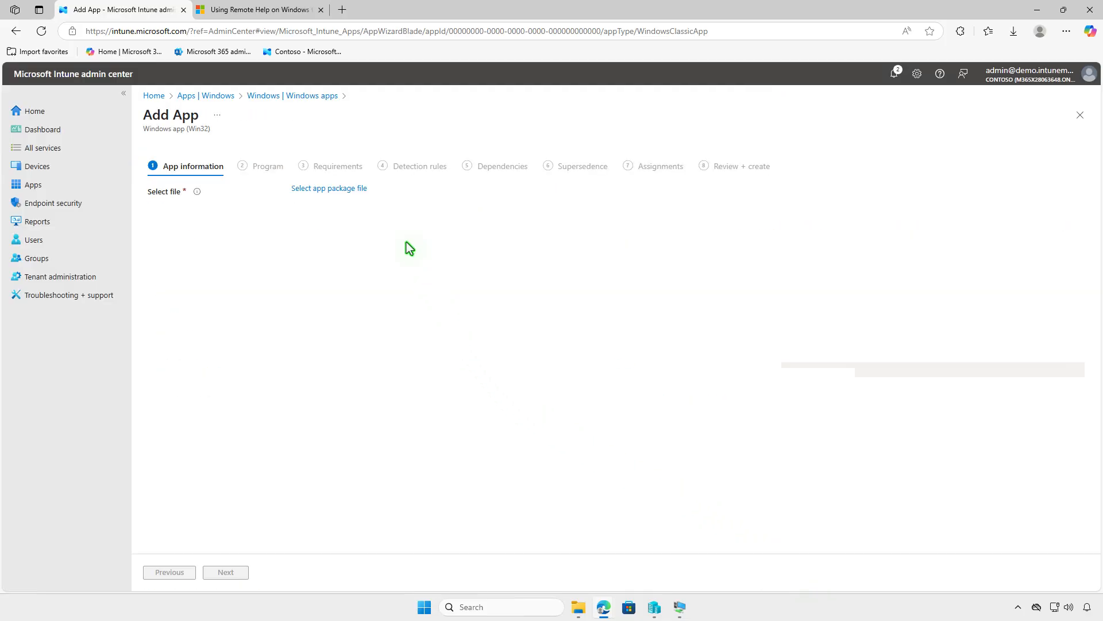
- Choose D:\Intune\Output\setup.intunewin as the app package file, and enter Remote Help as the name and description with Microsoft as the publisher
click(363, 193)
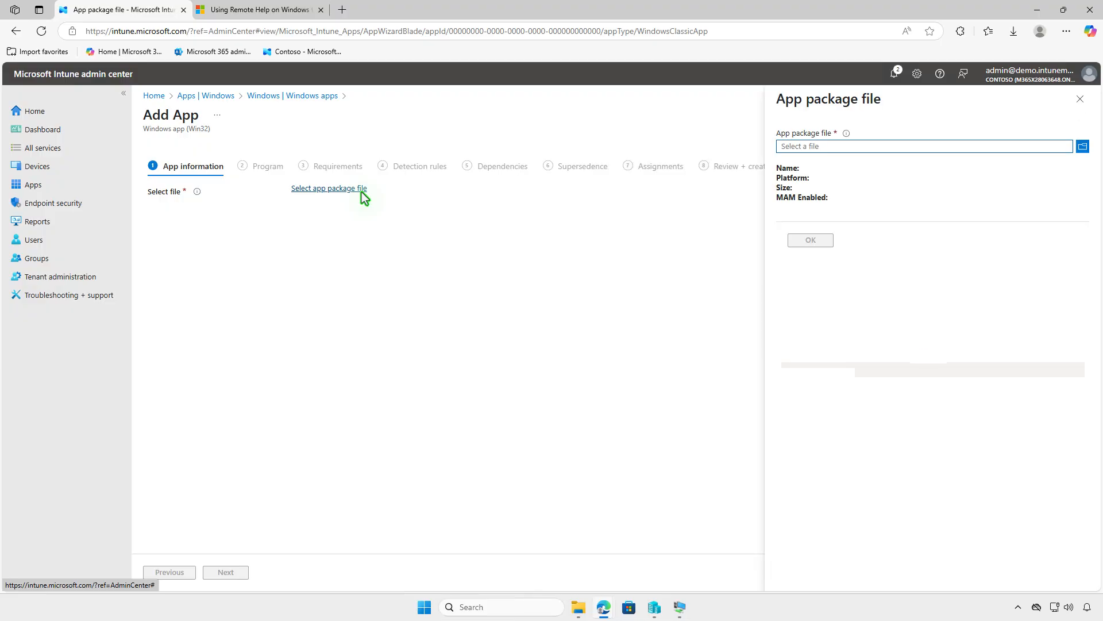
click(919, 145)
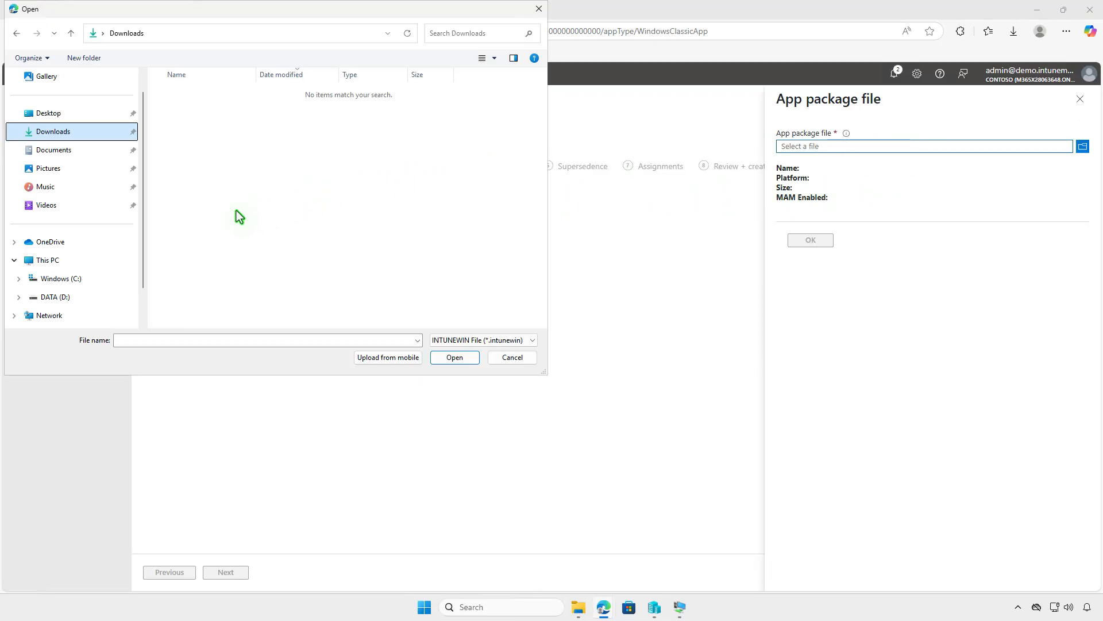
click(76, 259)
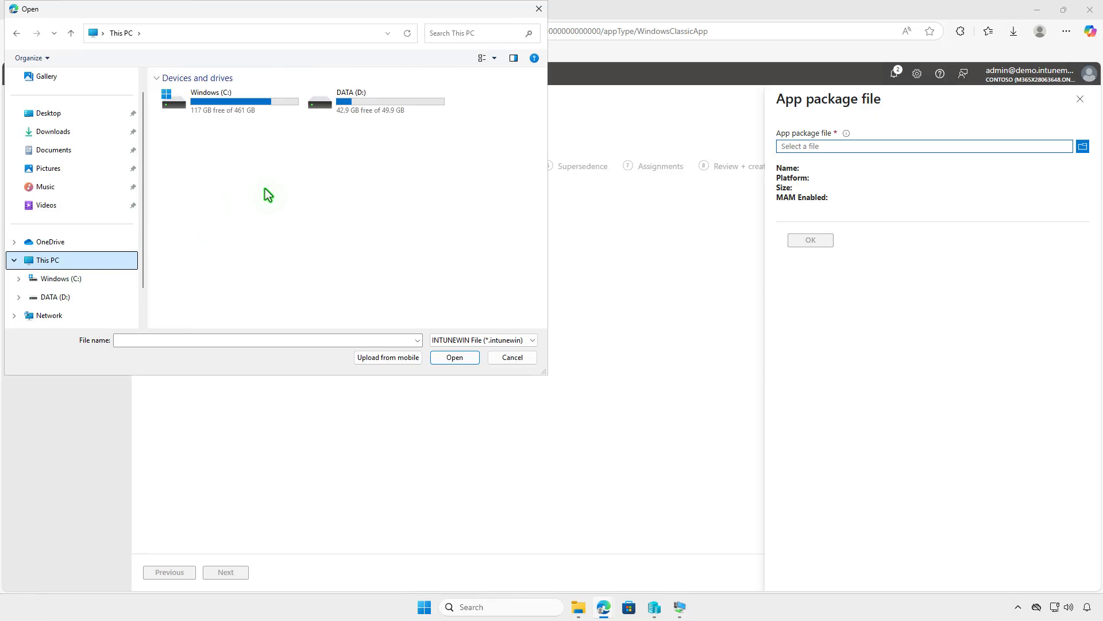
double_click(361, 108)
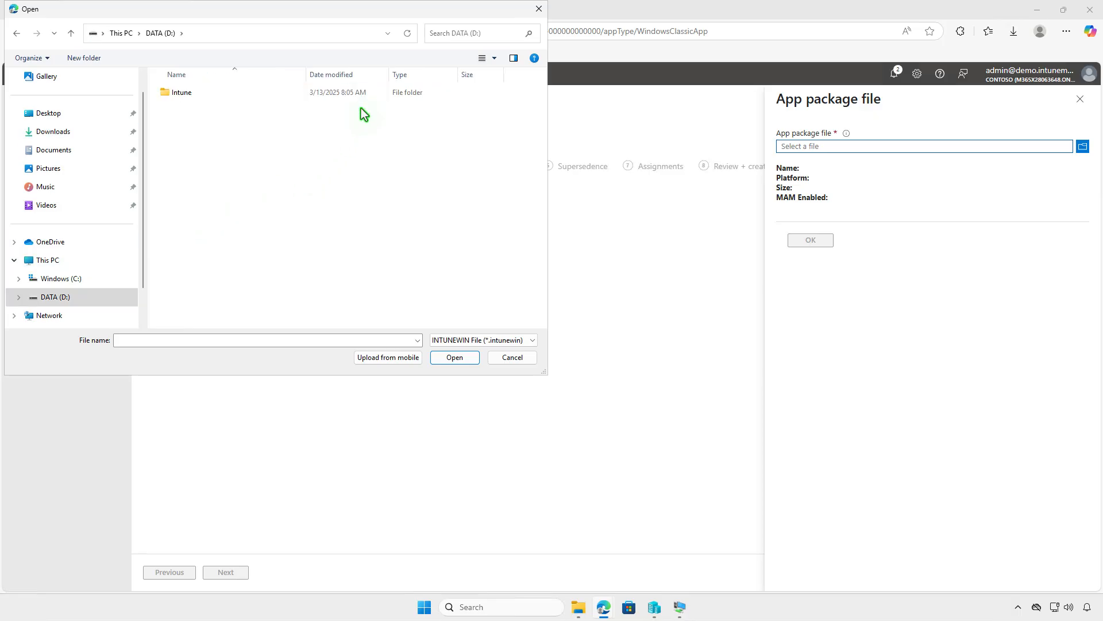
double_click(240, 92)
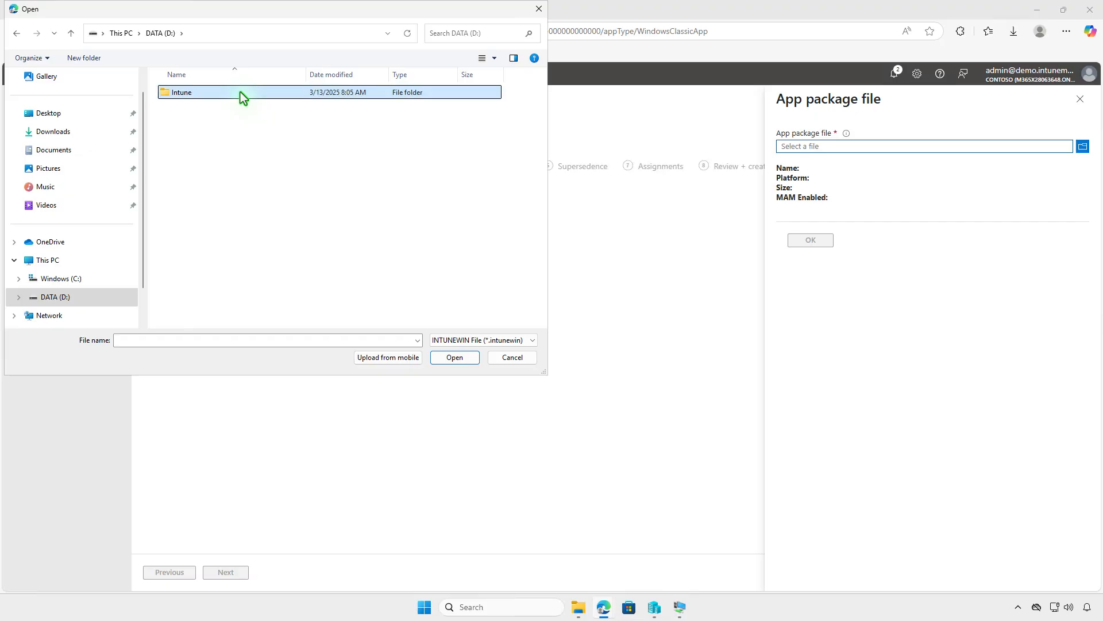
double_click(242, 107)
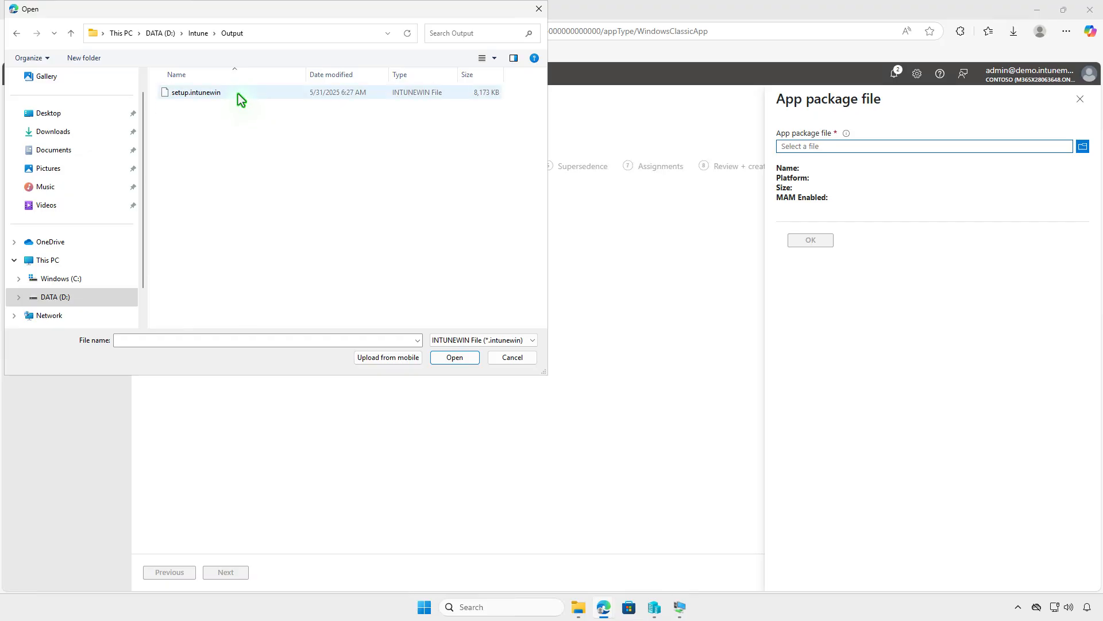
click(238, 94)
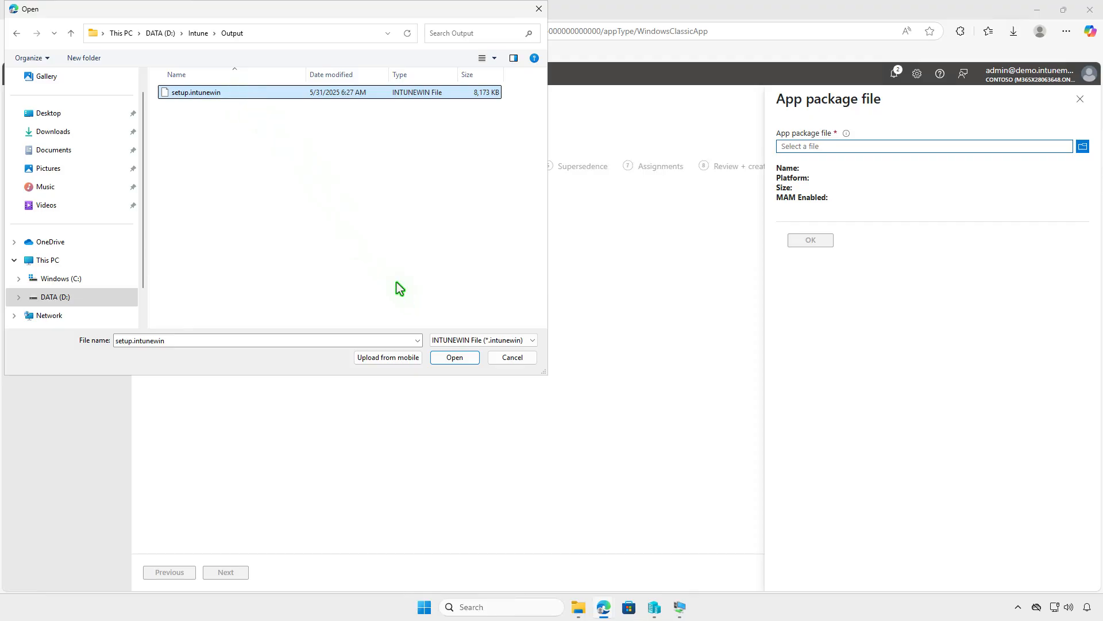
click(449, 357)
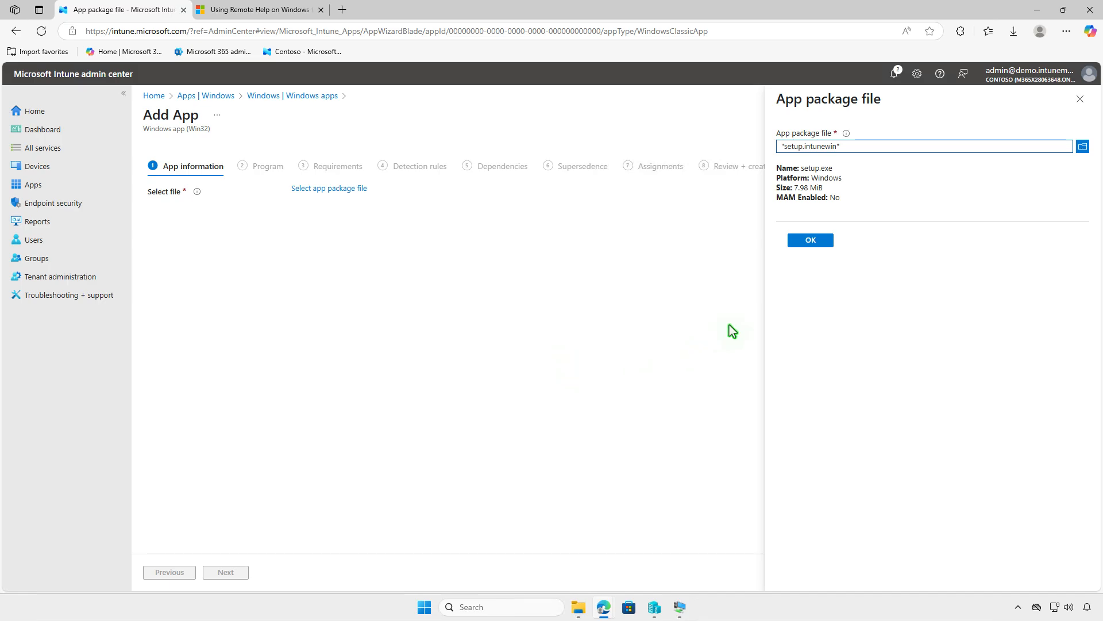
click(802, 243)
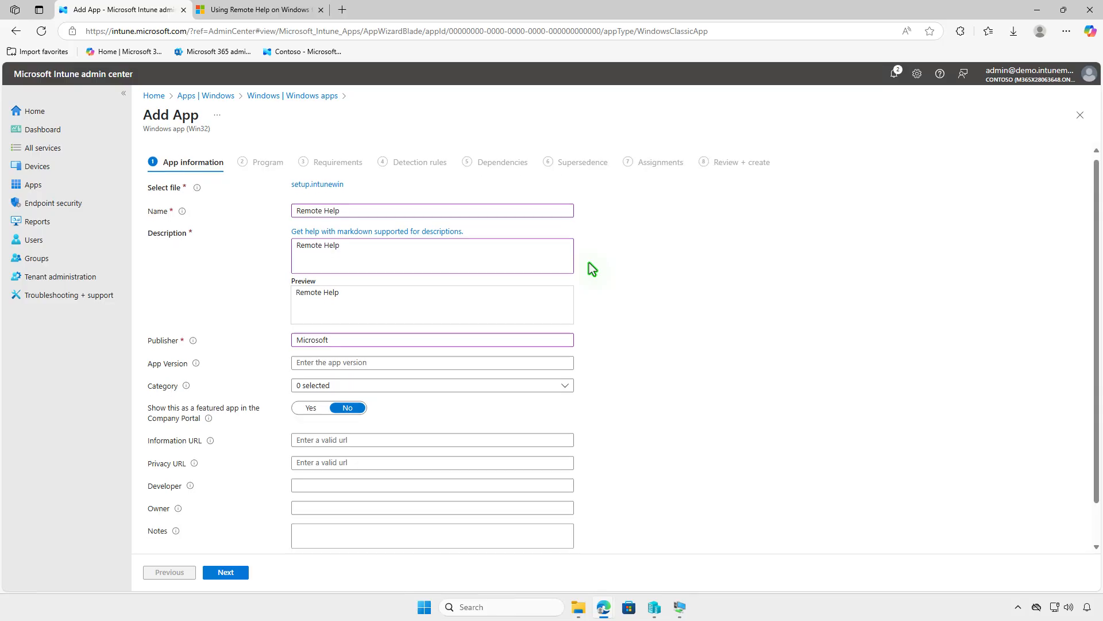
- Upload unnamed.png from the Downloads folder as the Remote Help app's logo
scroll(592, 269, down, 1)
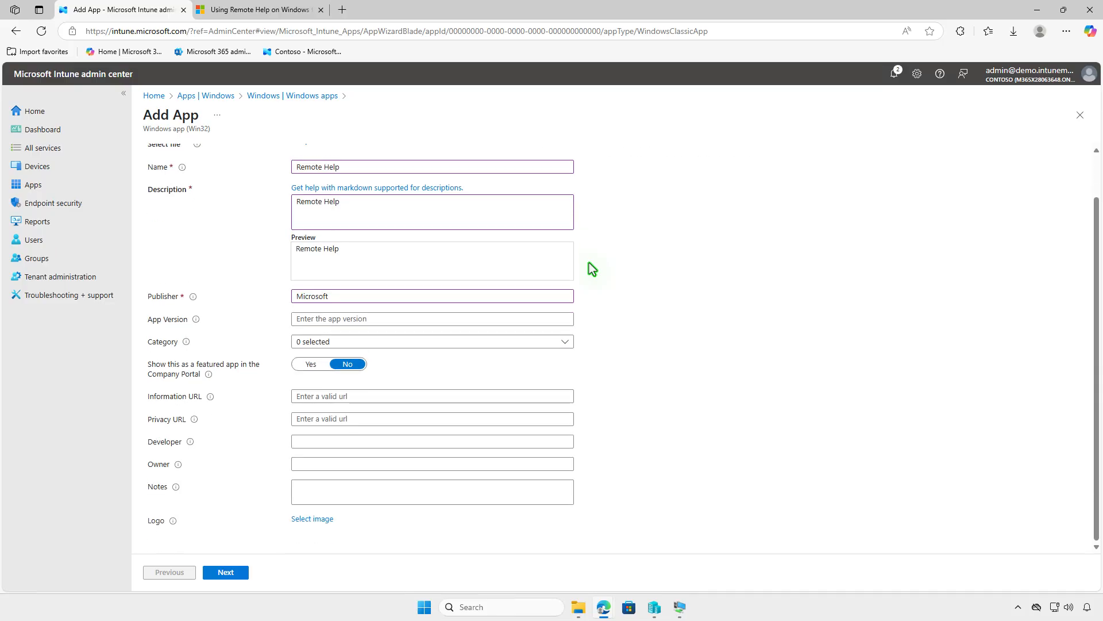
click(326, 519)
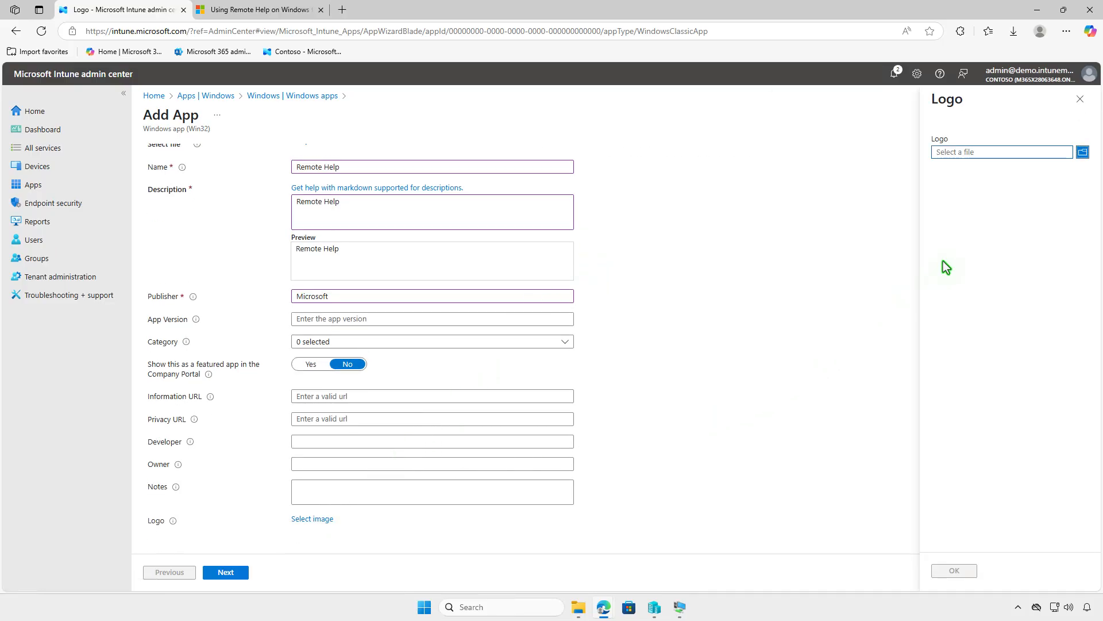
click(997, 153)
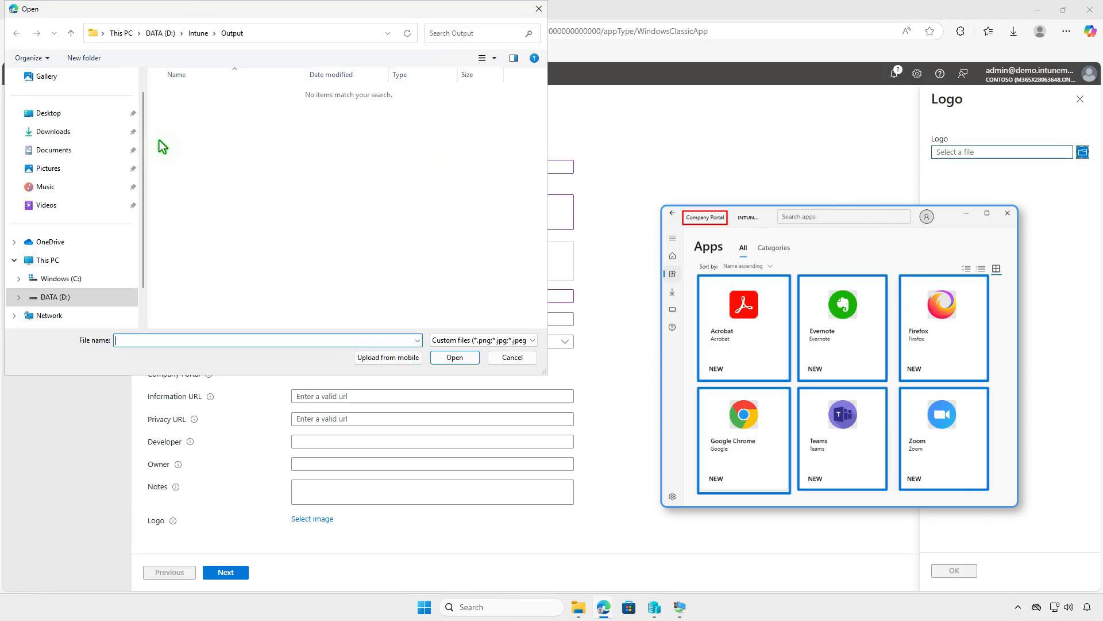
click(89, 131)
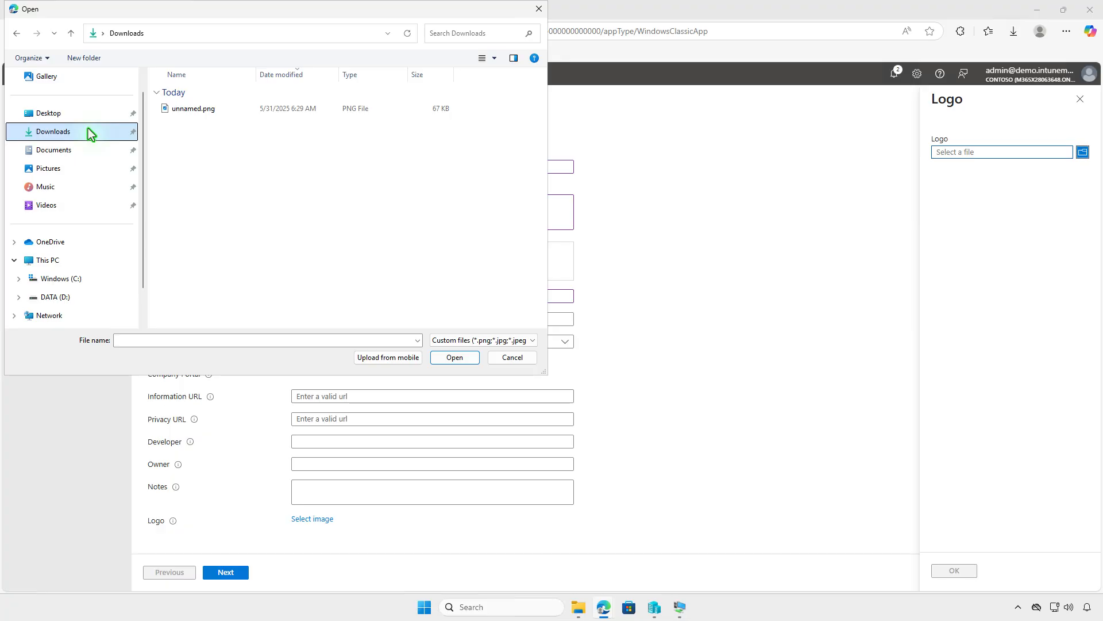
click(208, 113)
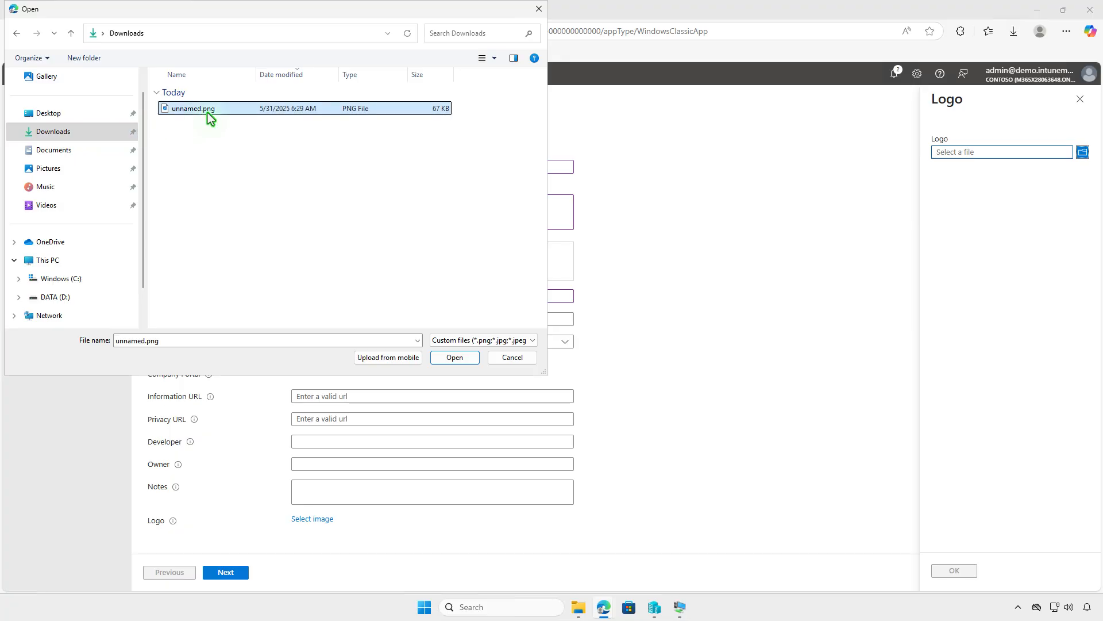
click(463, 359)
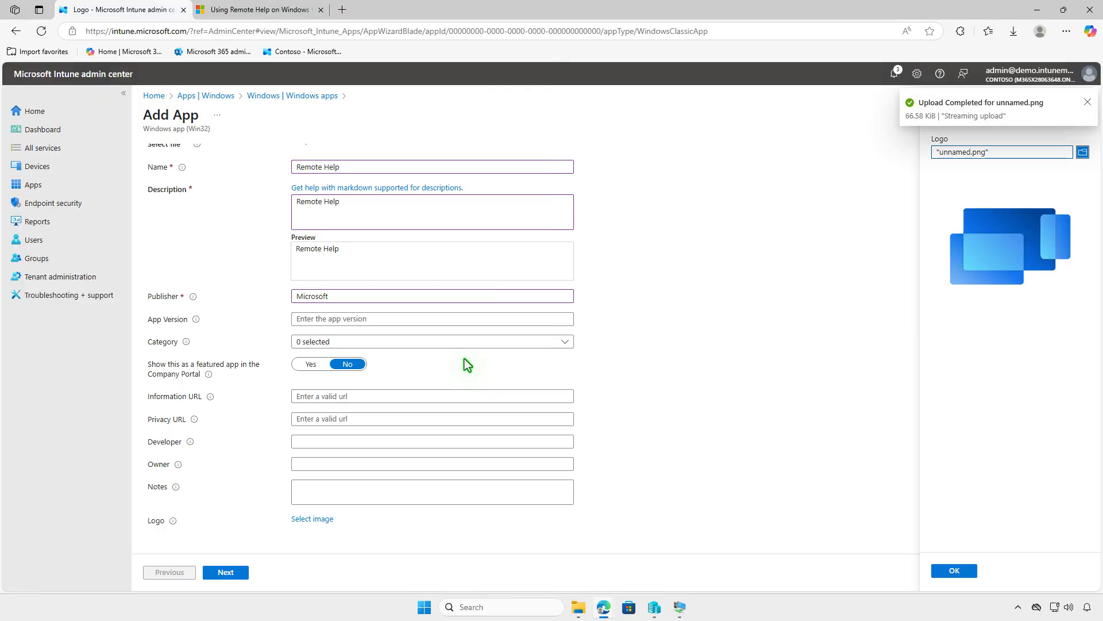
click(950, 571)
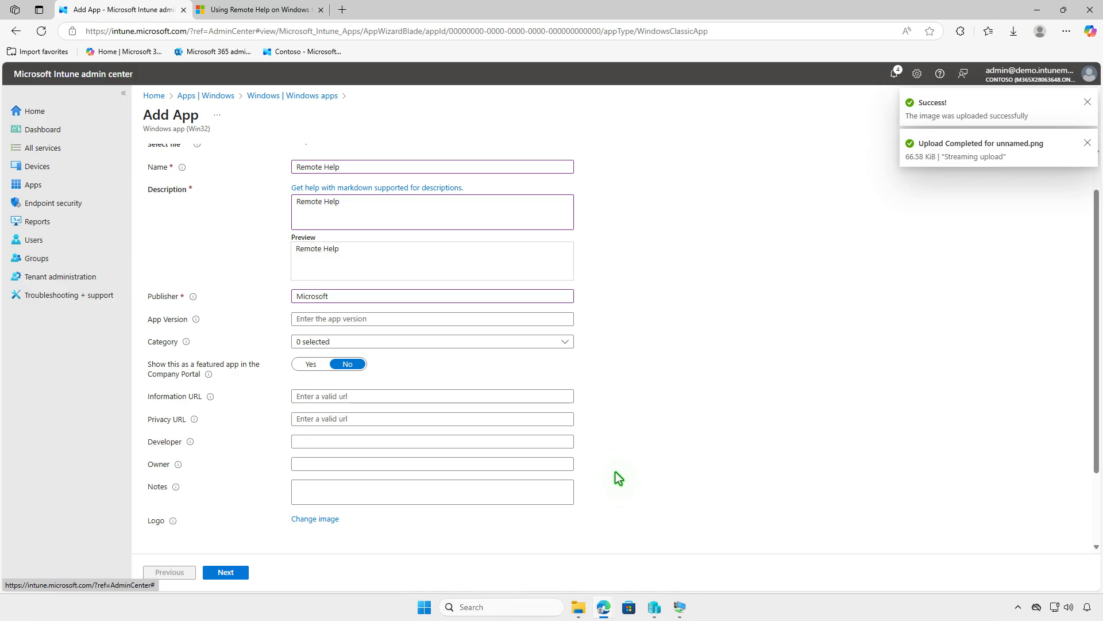
scroll(615, 471, down, 2)
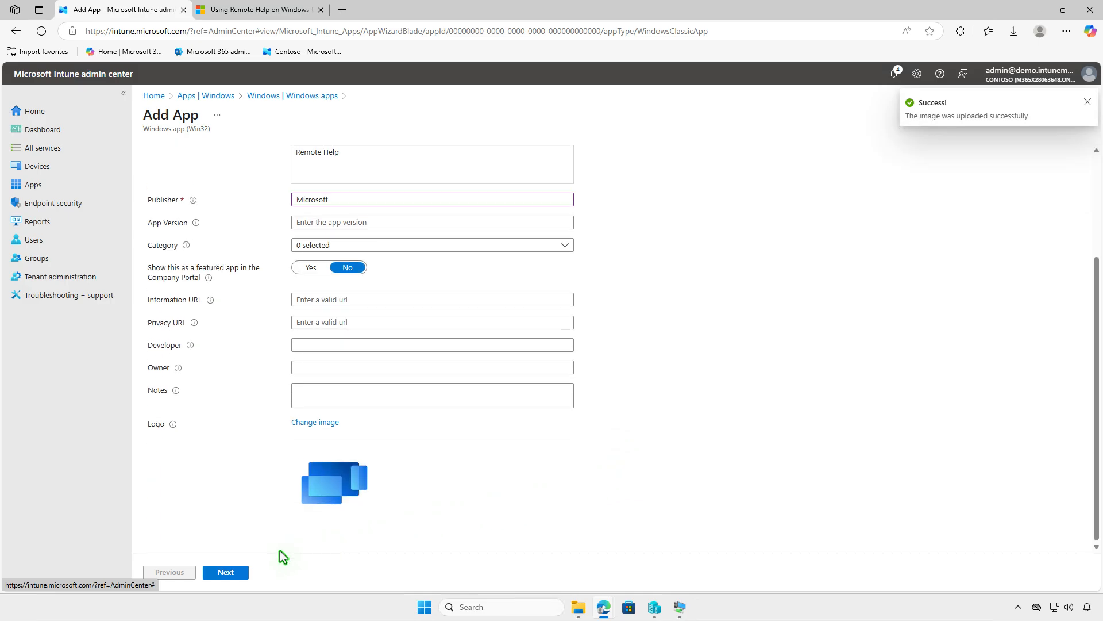
- Set the install command to "setup.exe /quiet acceptTerms=1 enableAutoUpdates=0" and the uninstall command to "setup.exe /uninstall /quiet acceptTerms=1"
click(235, 573)
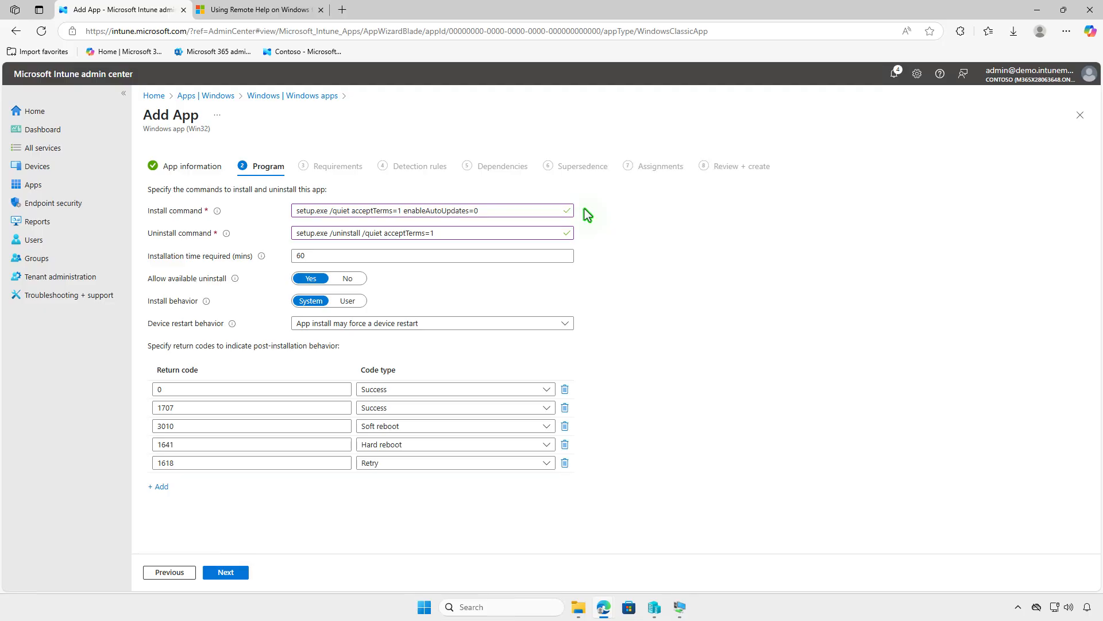
click(247, 572)
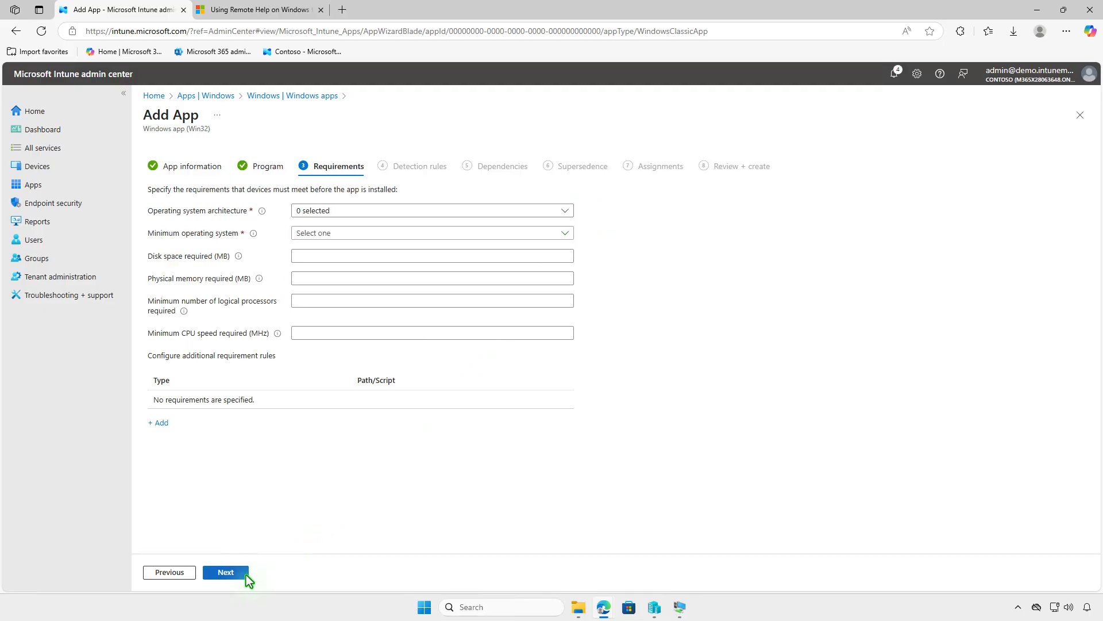
- Require 64-bit operating system architecture and Windows 10 1607 as the minimum operating system, and proceed to the detection rules
click(348, 211)
click(336, 246)
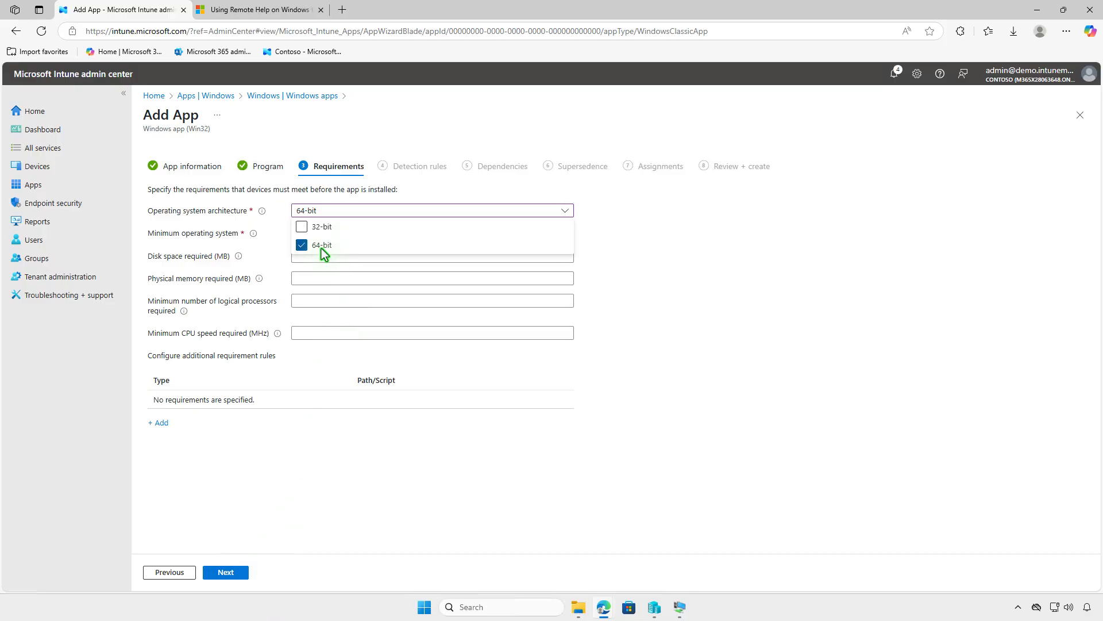
click(276, 253)
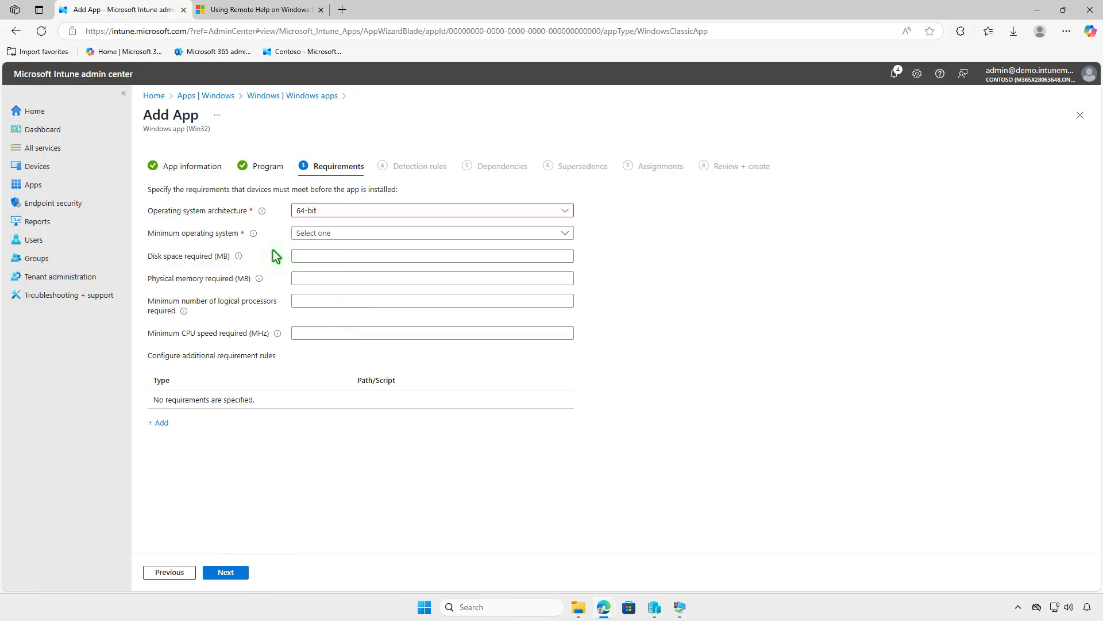
click(338, 236)
click(349, 250)
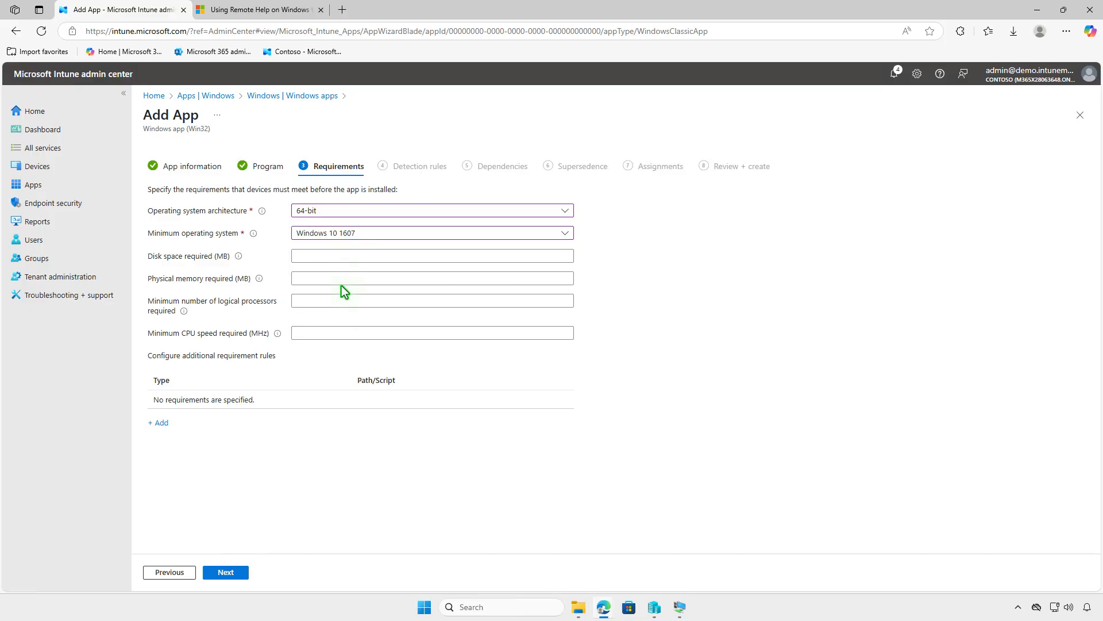
click(227, 573)
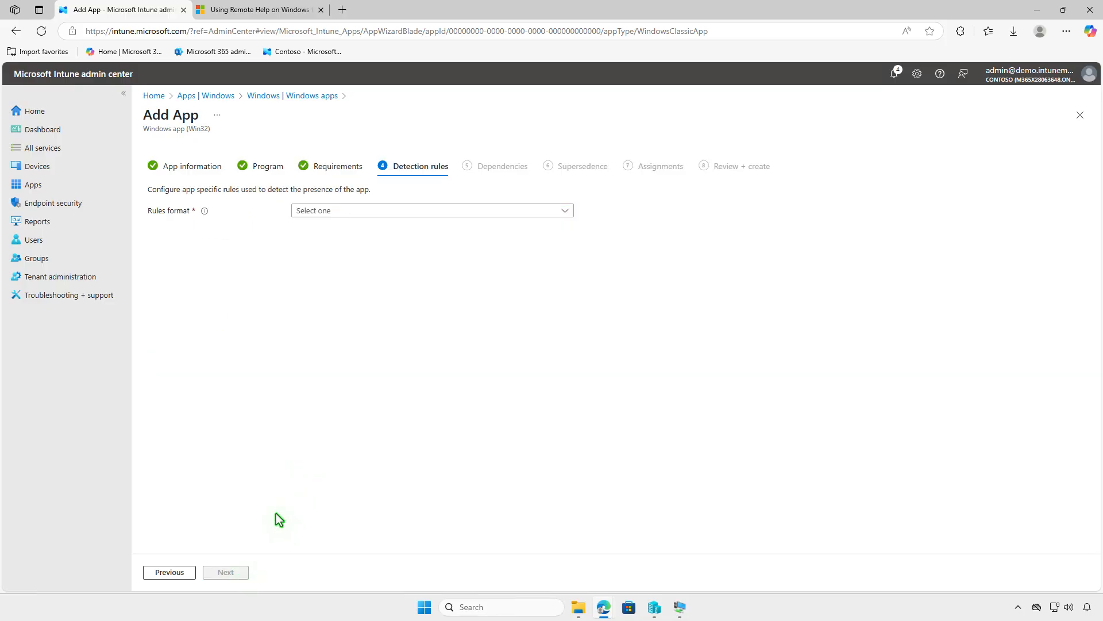
- Add a manually configured File detection rule with path %ProgramFiles%\Remote help, file RemoteHelp.exe and method File or folder exists, and proceed to dependencies
click(377, 211)
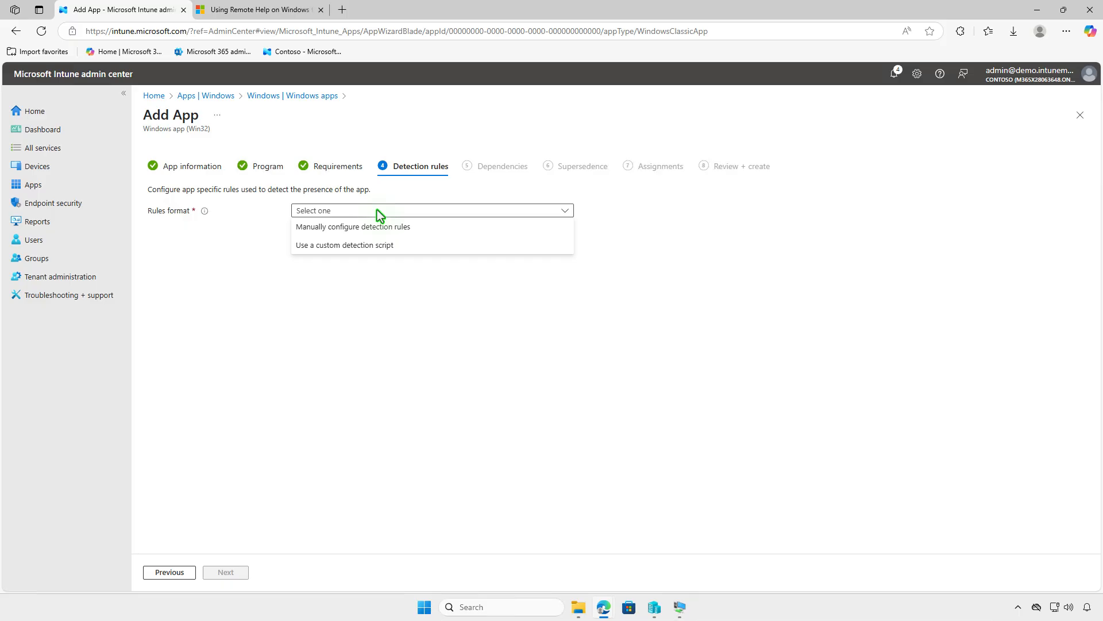
click(379, 227)
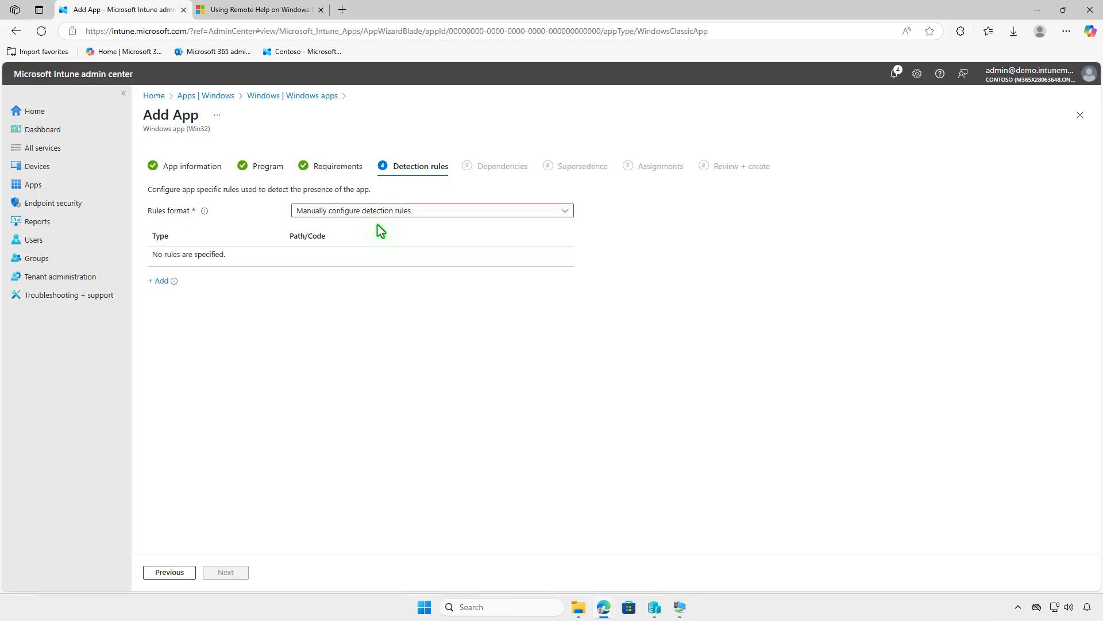
click(163, 281)
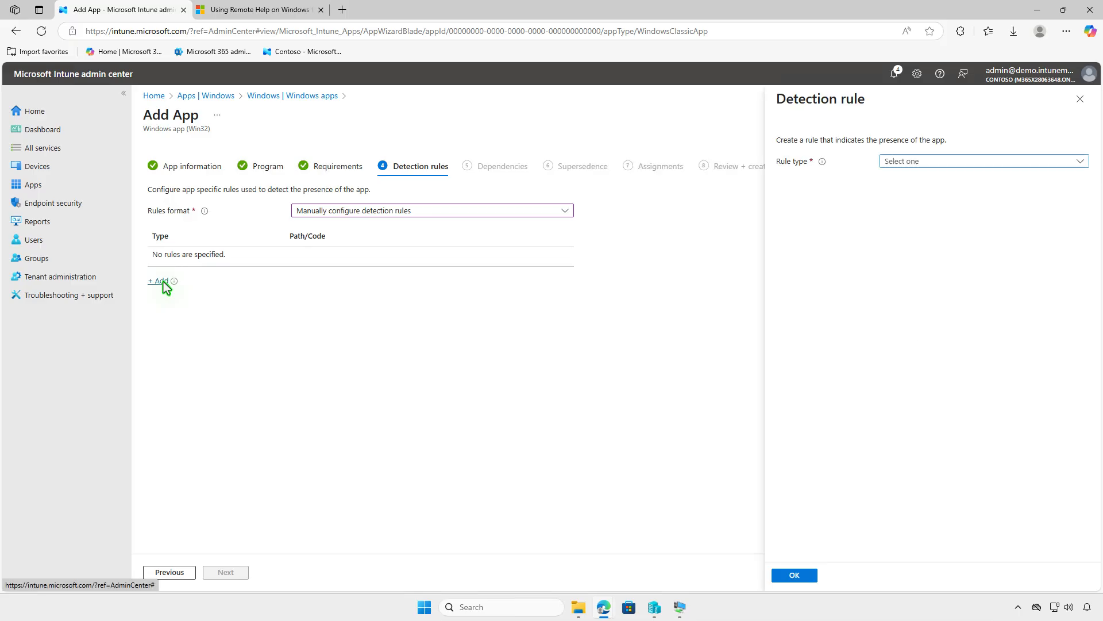
click(1019, 160)
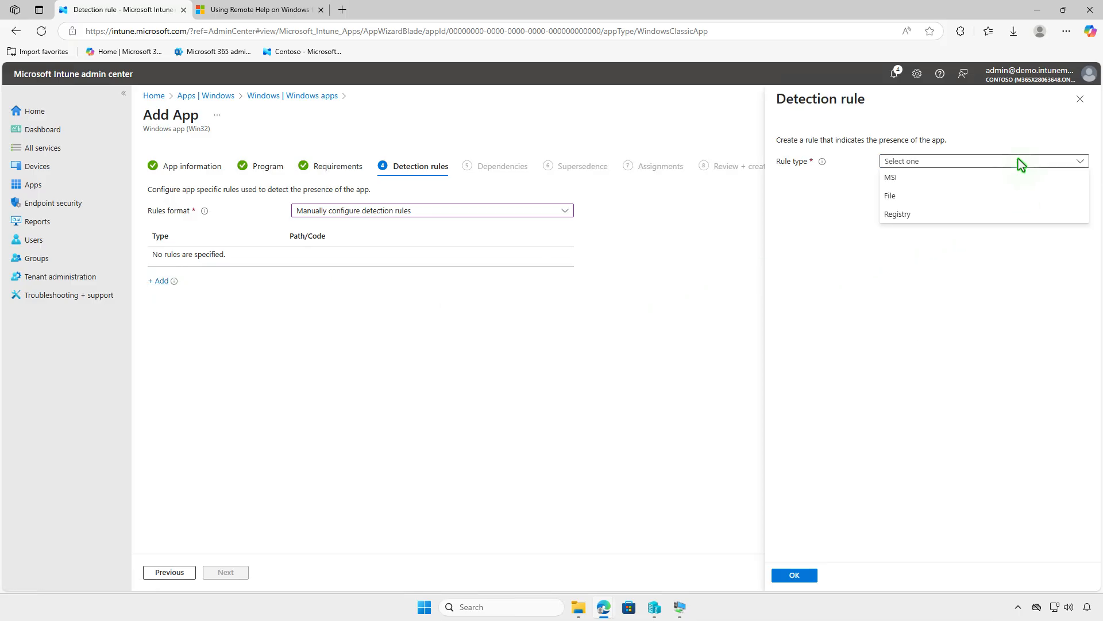
click(1003, 202)
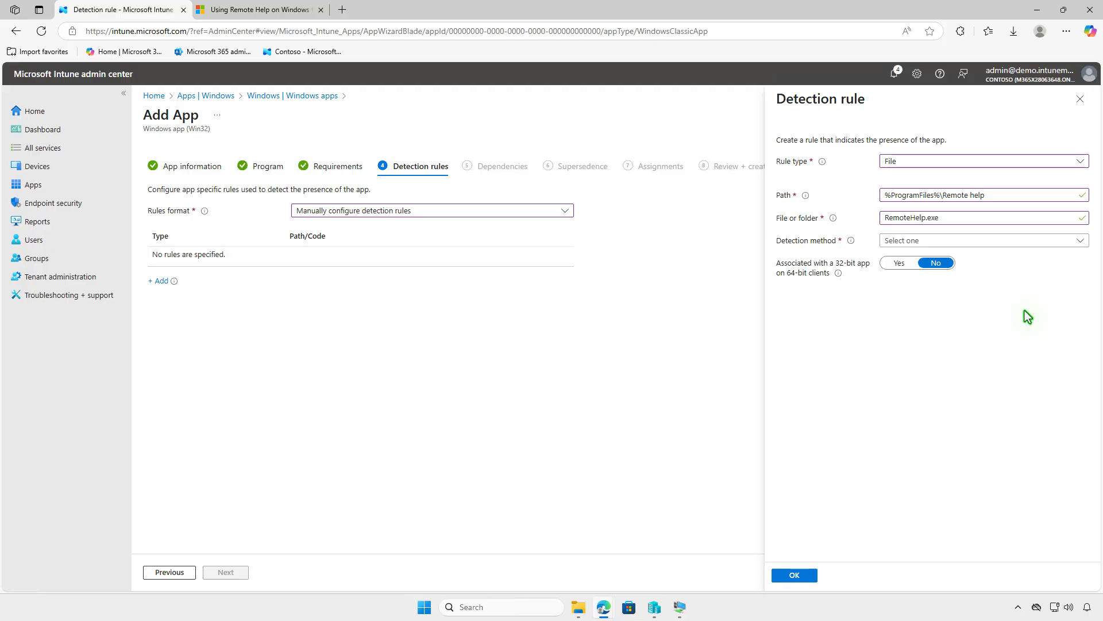
click(1015, 243)
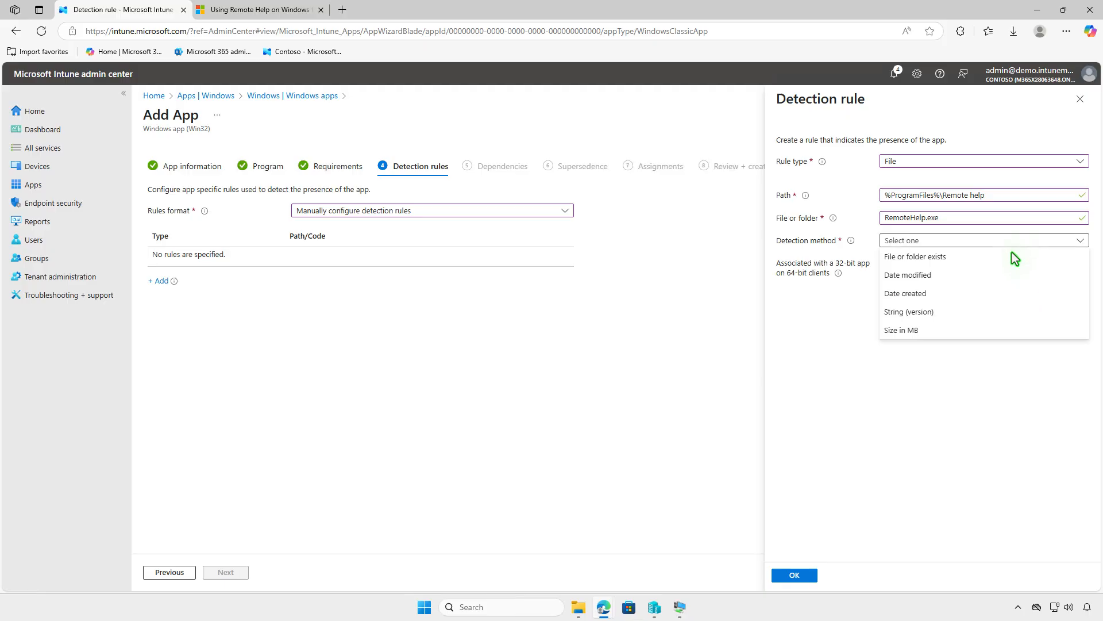
click(1013, 260)
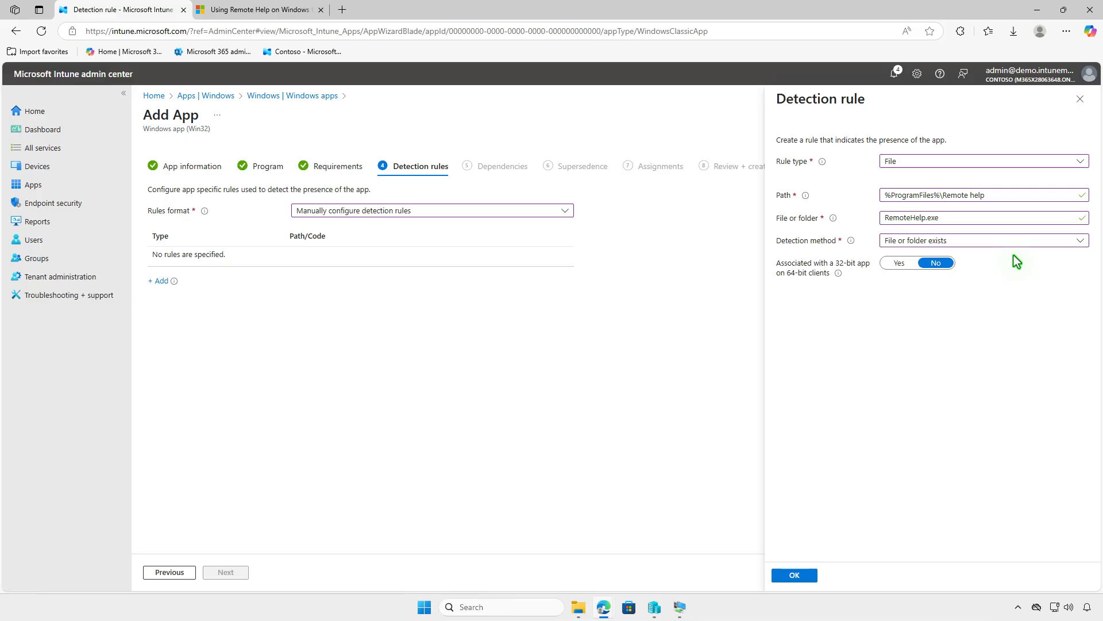
click(799, 577)
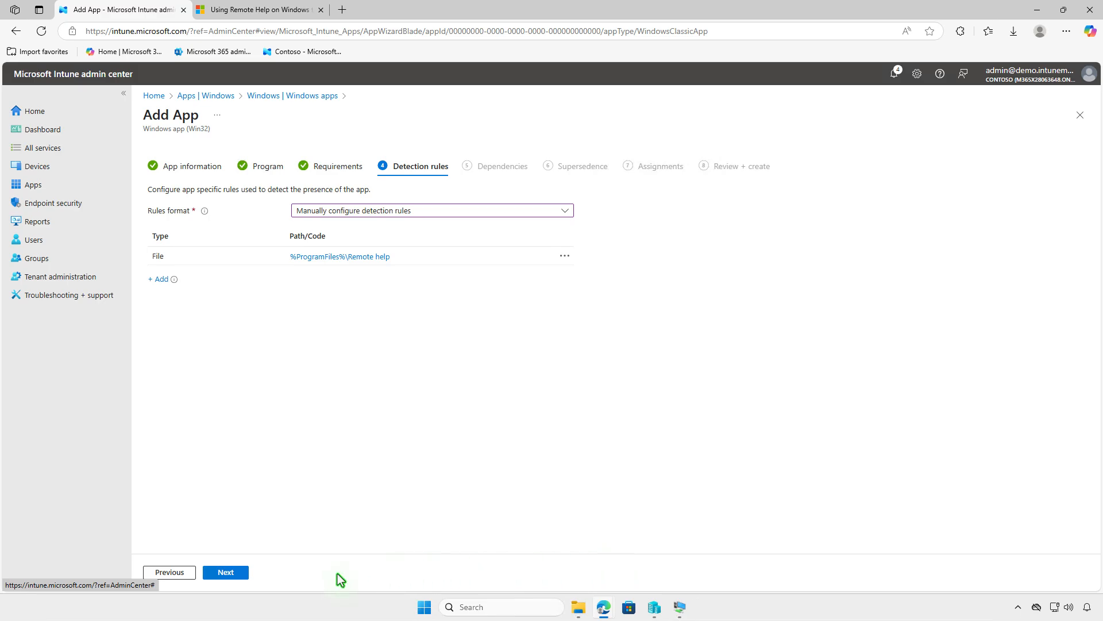
click(240, 576)
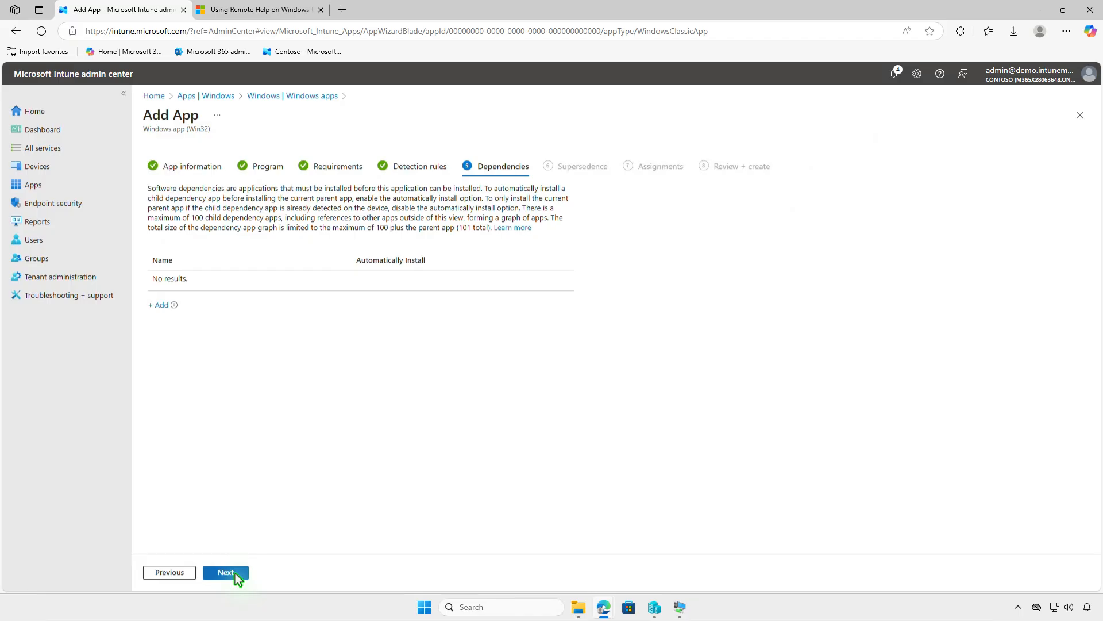
- Leave dependencies and supersedence empty, and assign the app as required to the Test_Devices group
click(239, 576)
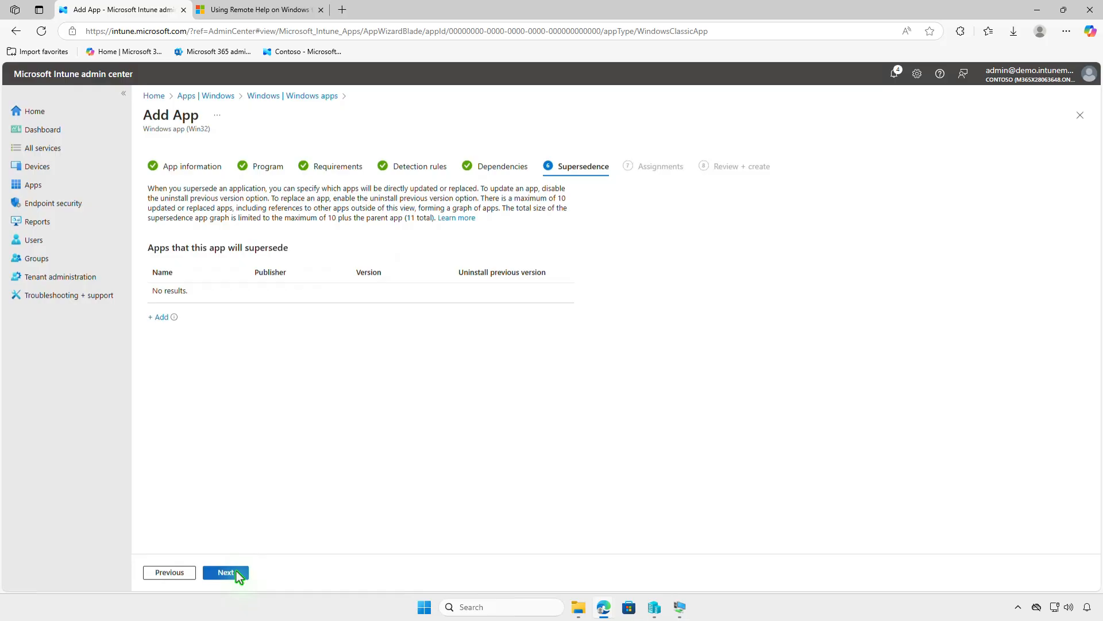
click(237, 572)
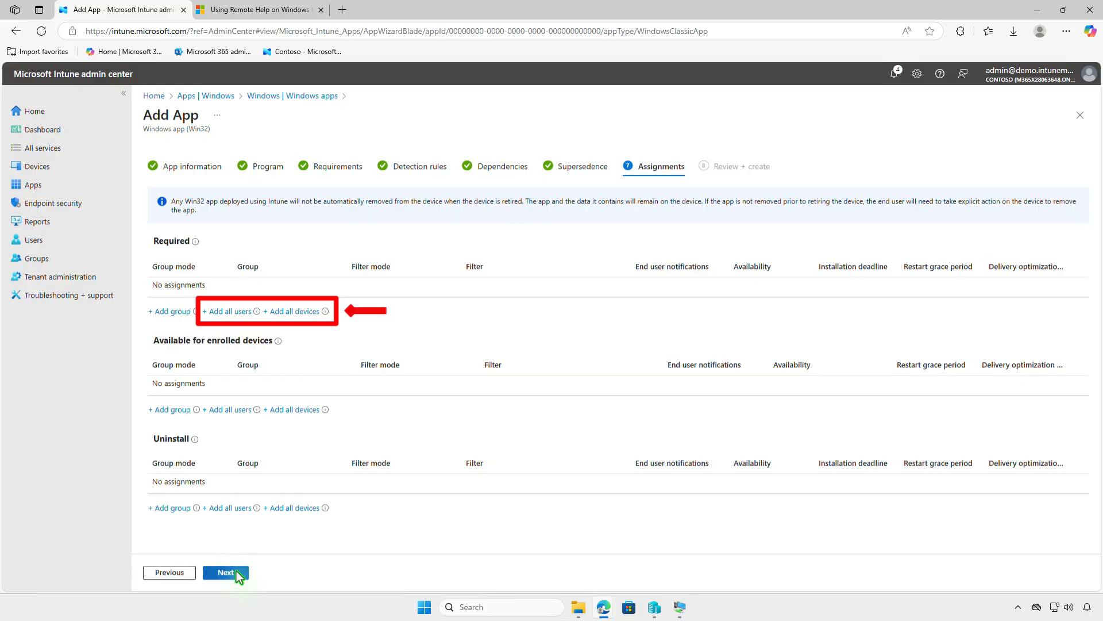
click(185, 316)
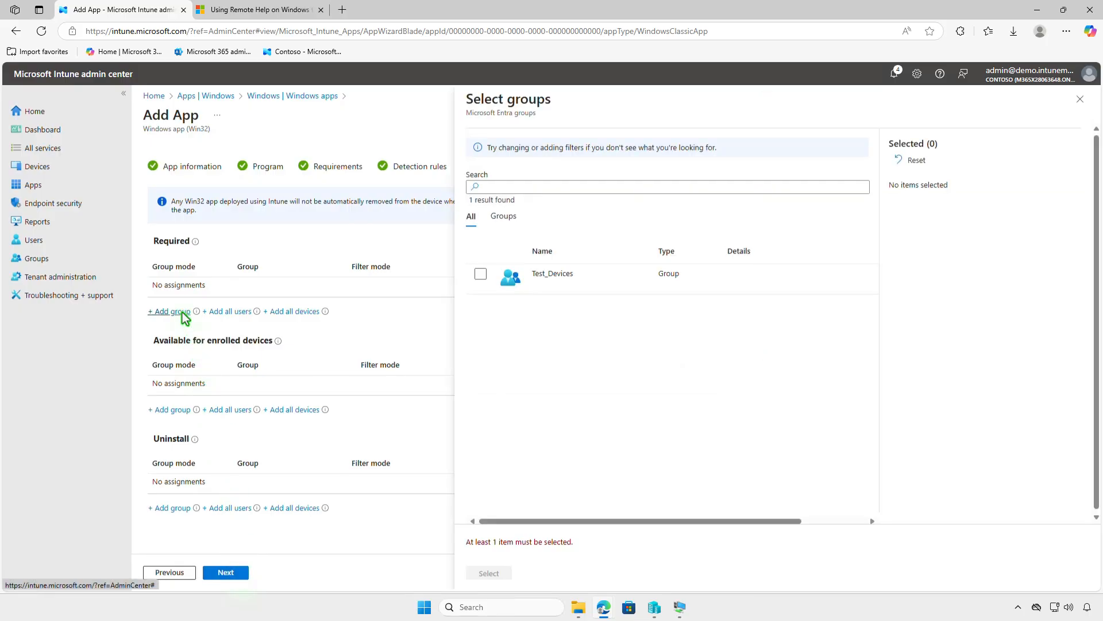
click(481, 275)
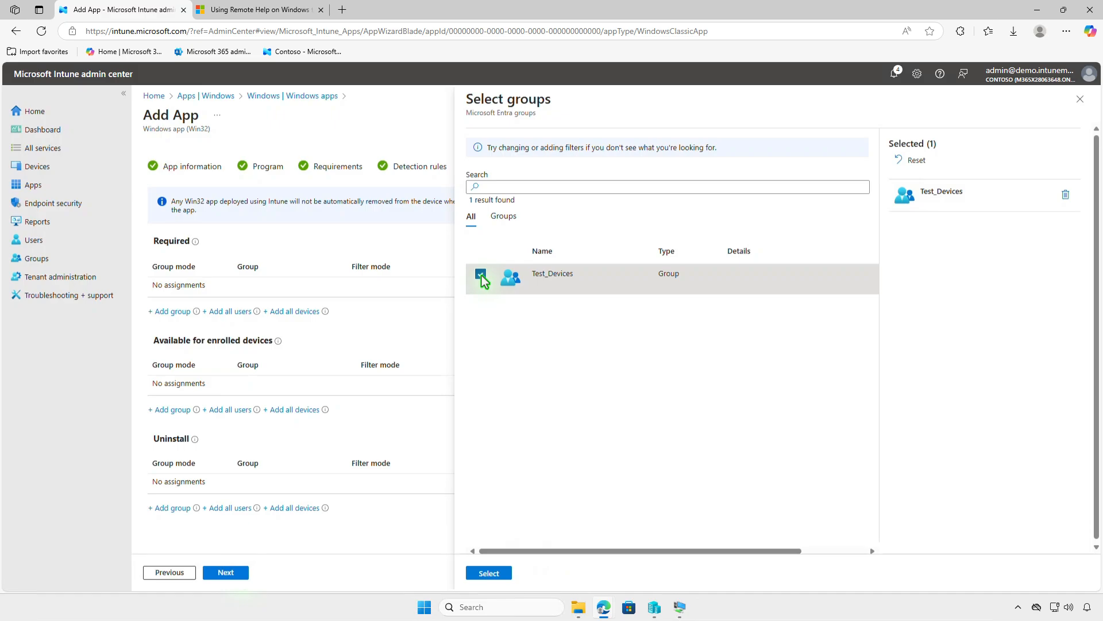
click(489, 572)
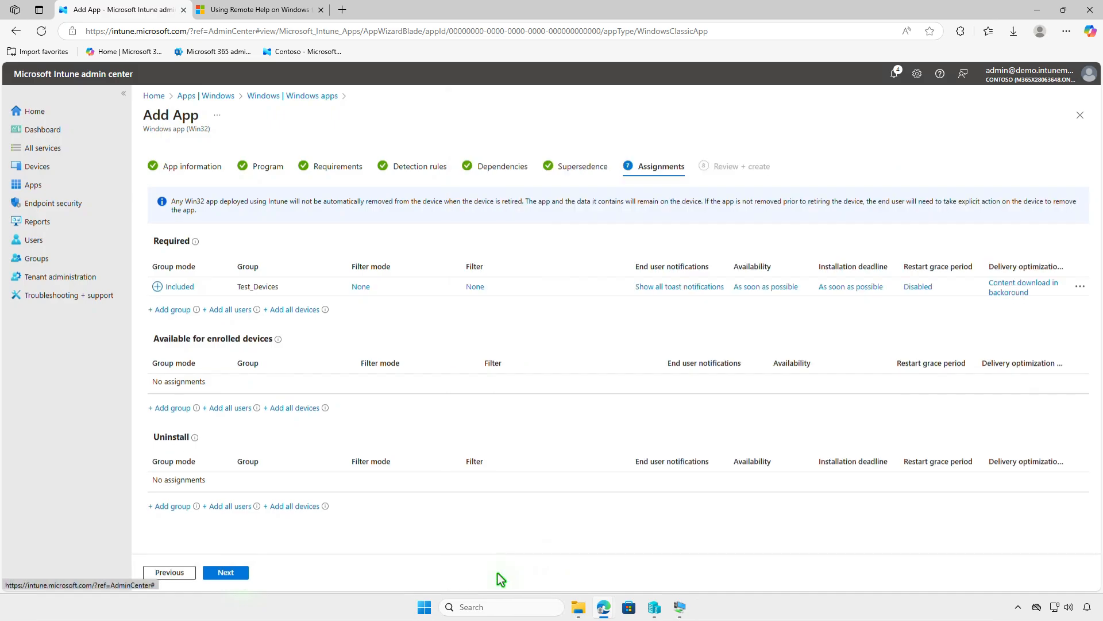
- Review the Test_Devices assignment settings without changing them, and create the Remote Help app
click(670, 287)
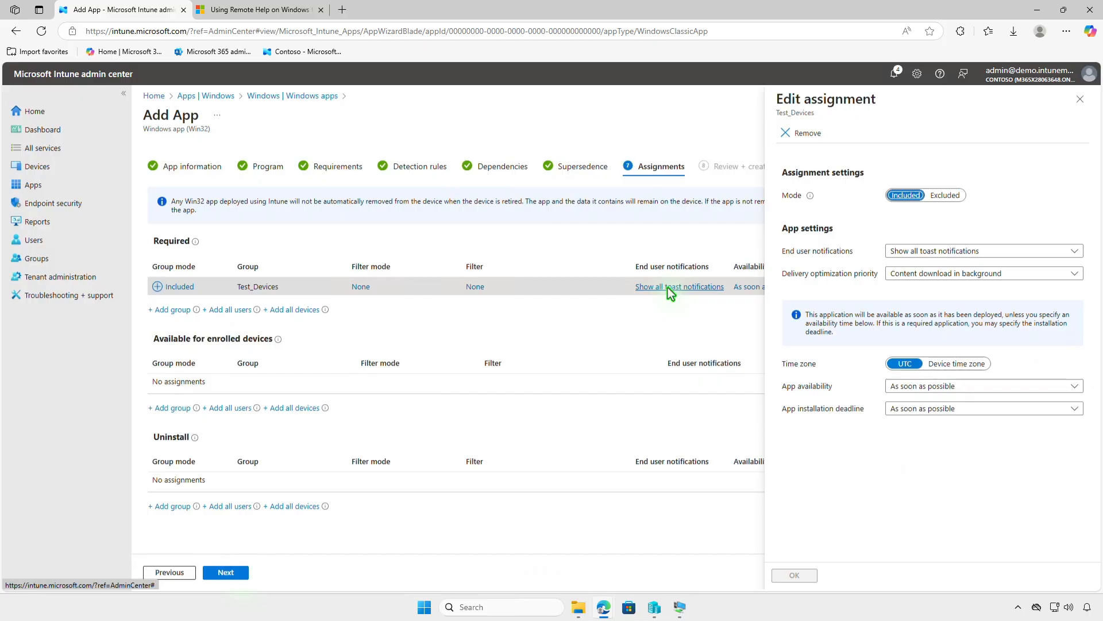
click(1080, 100)
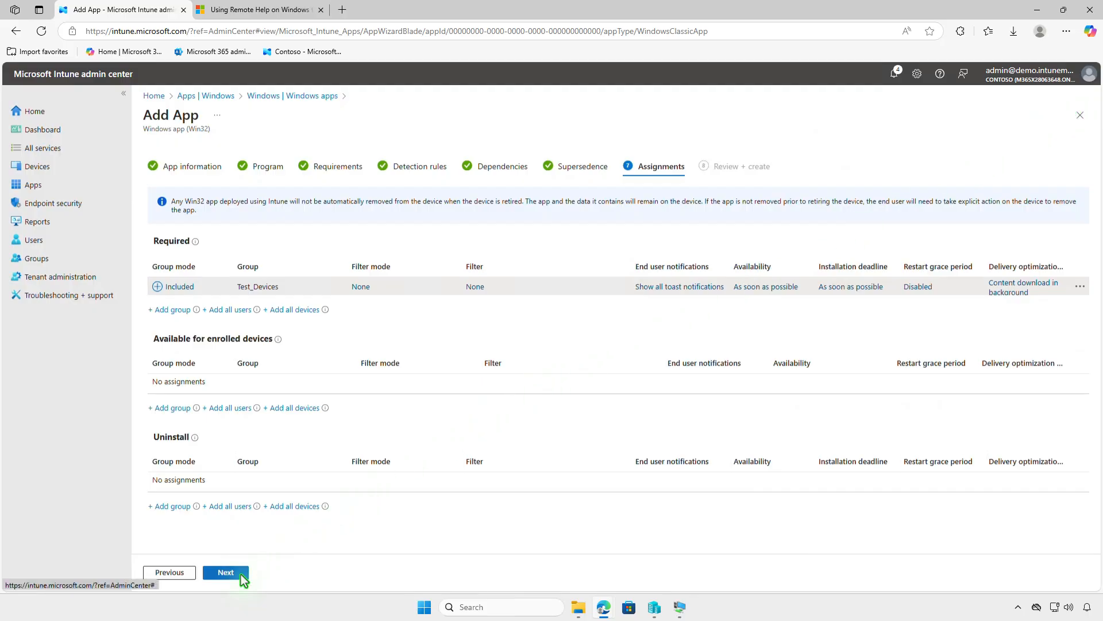
click(241, 573)
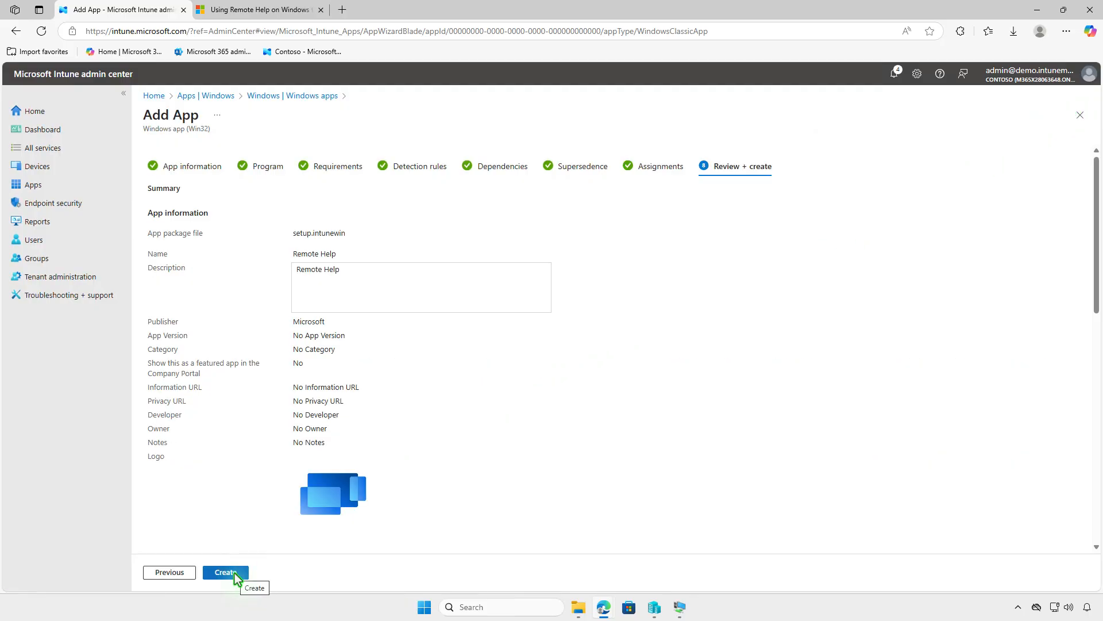
click(234, 573)
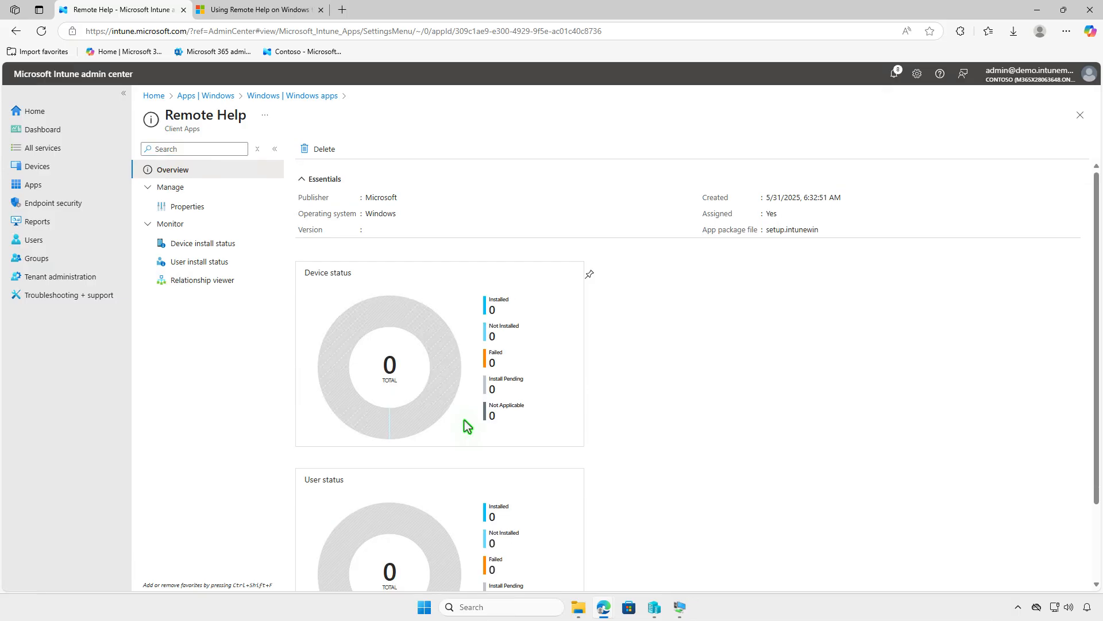
- Switch to the WIN10-CTL virtual machine and open its Access work or school account settings
click(1036, 10)
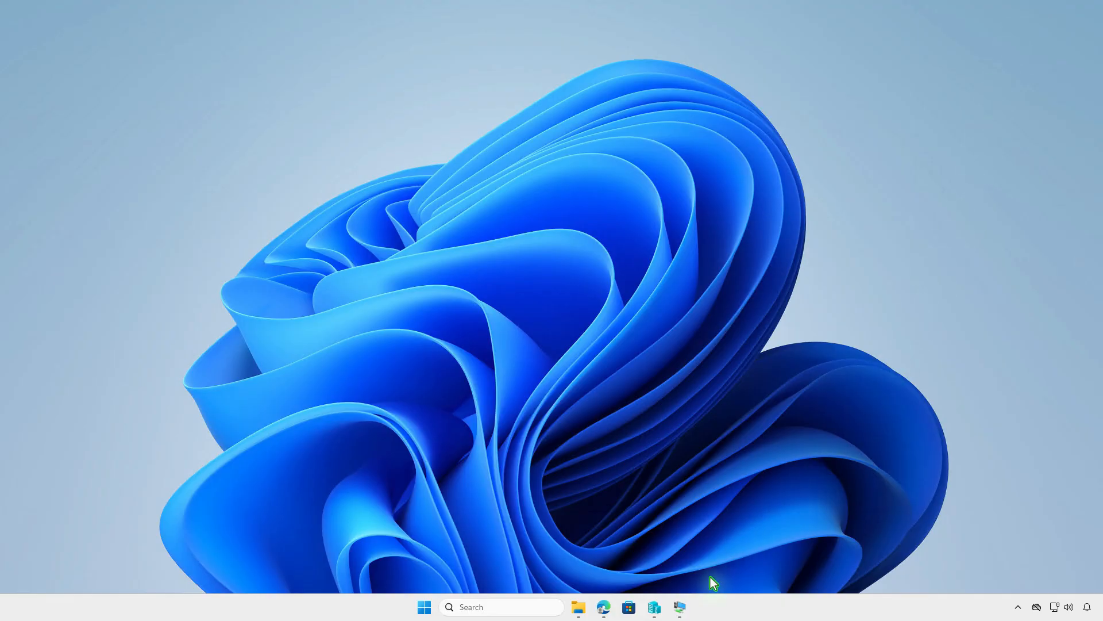
click(680, 608)
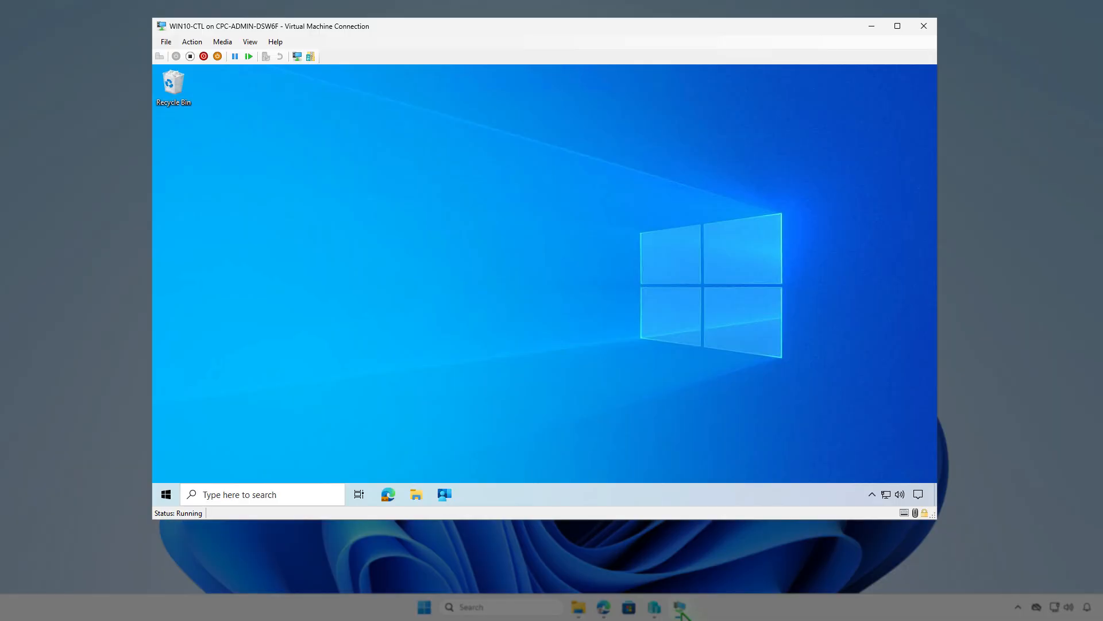
click(166, 496)
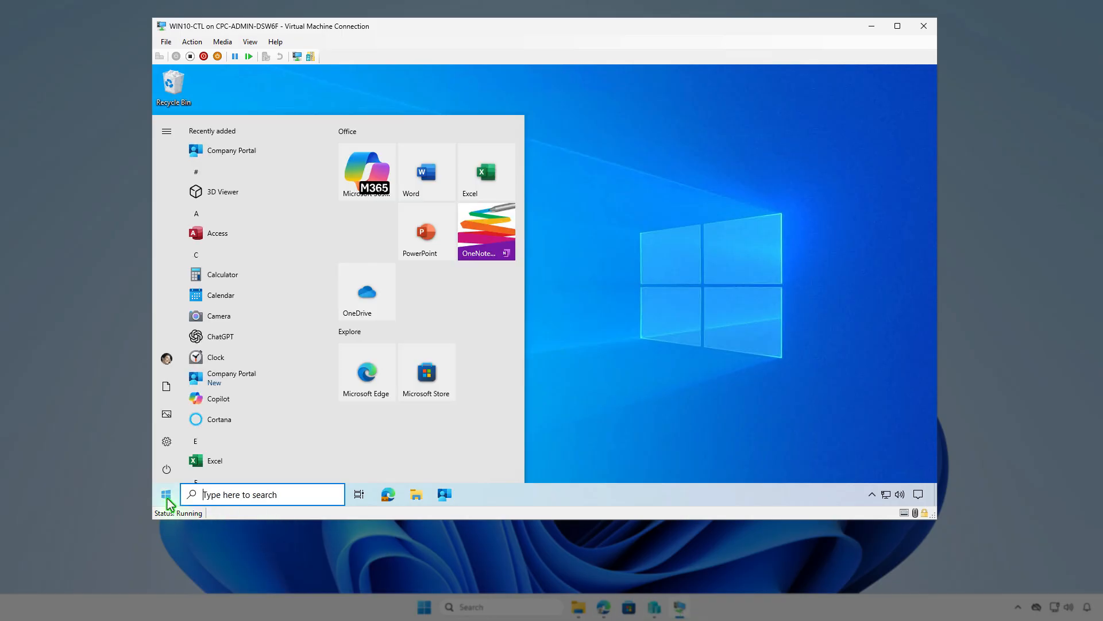
click(166, 363)
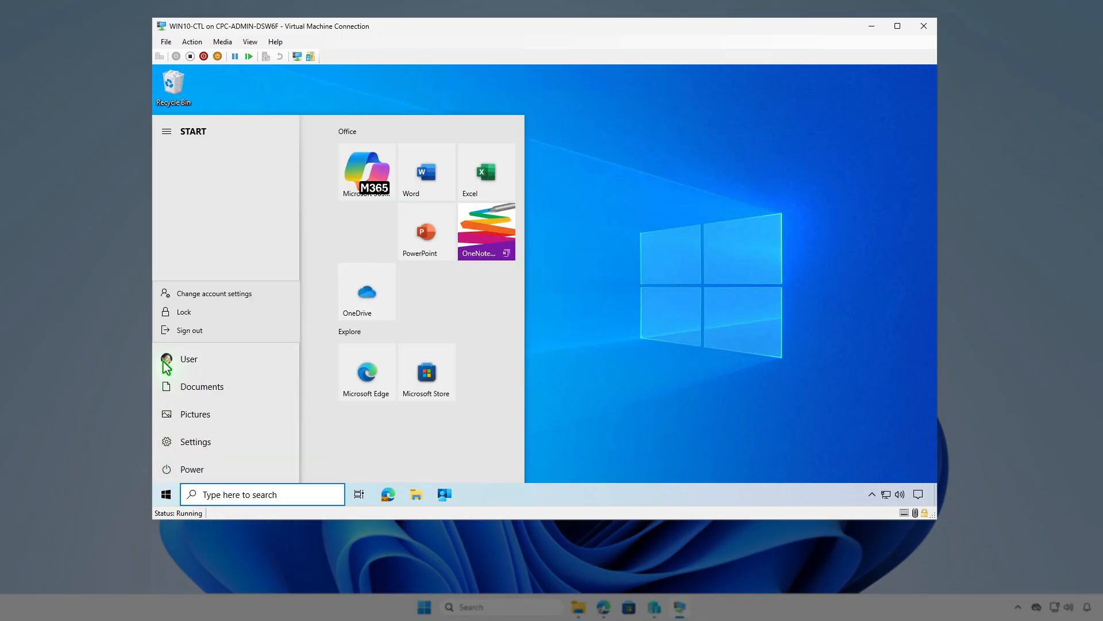
click(229, 296)
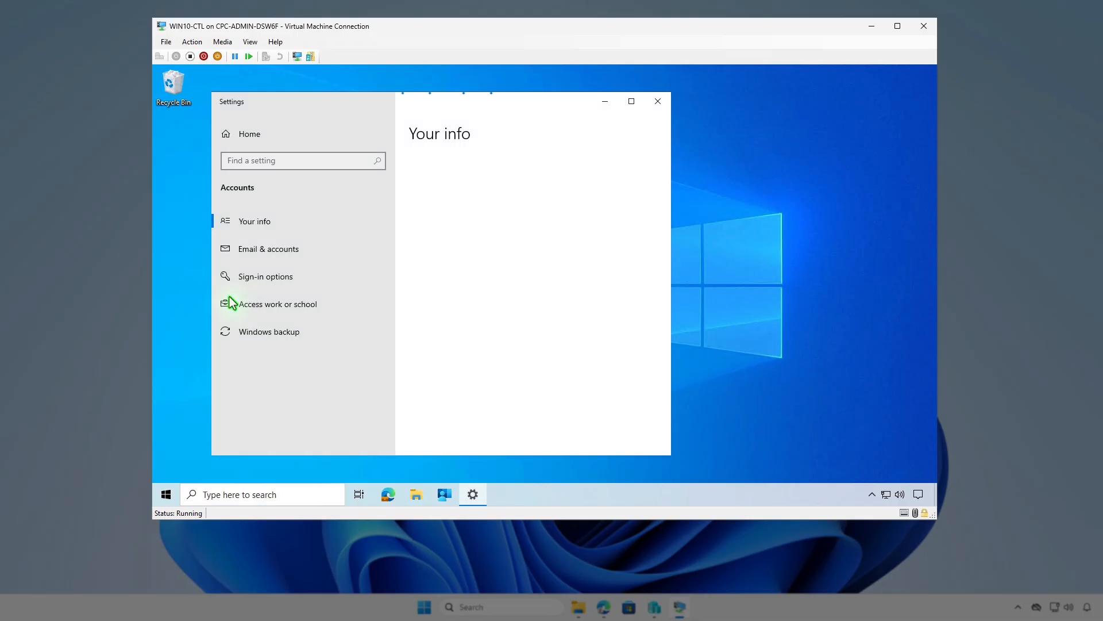
click(359, 304)
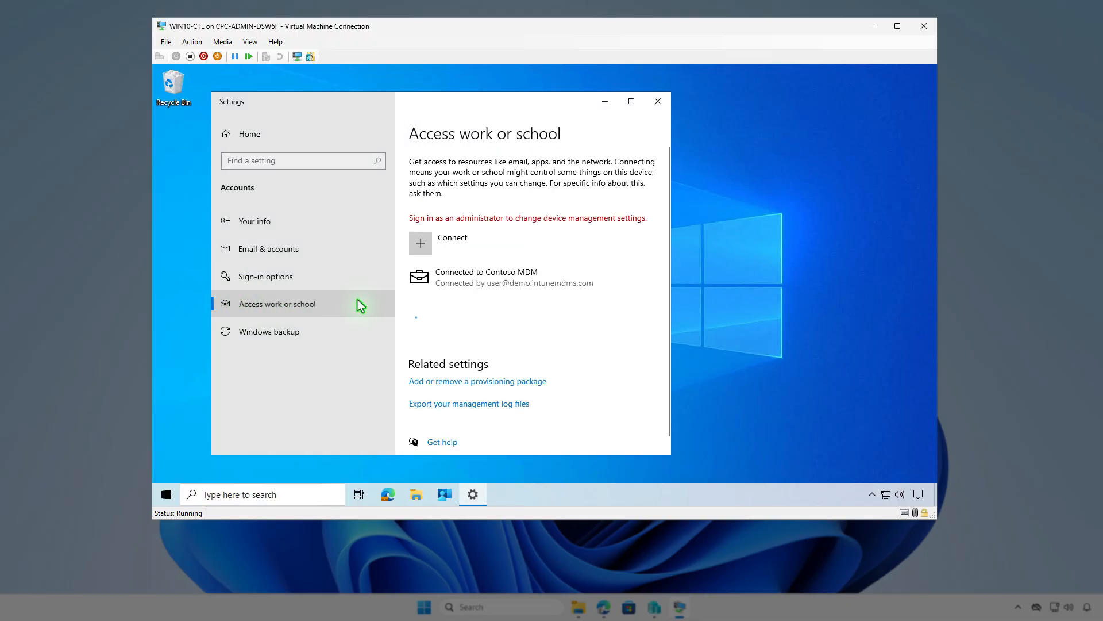
- View the management info and device sync status of the Contoso MDM connection, and minimize Settings
click(575, 272)
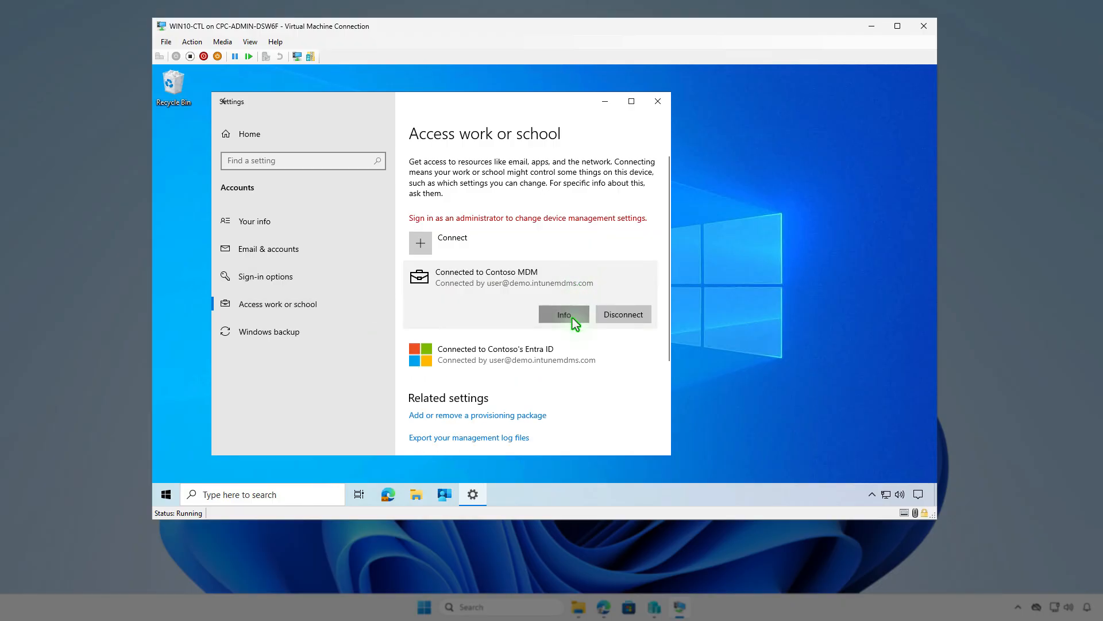
click(565, 315)
scroll(573, 319, down, 3)
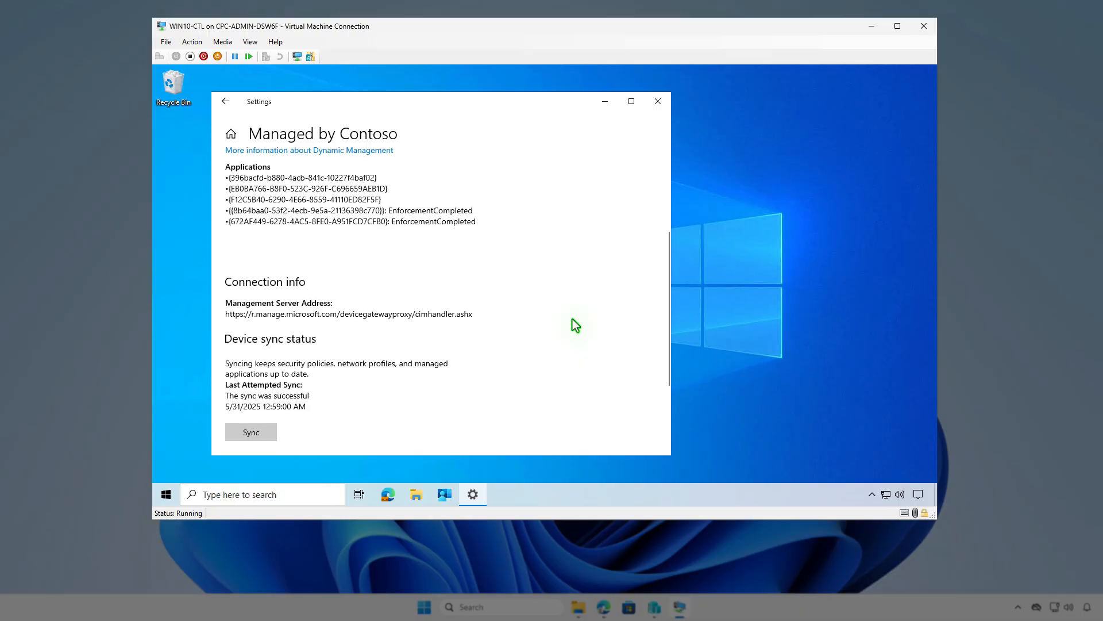
scroll(575, 322, down, 2)
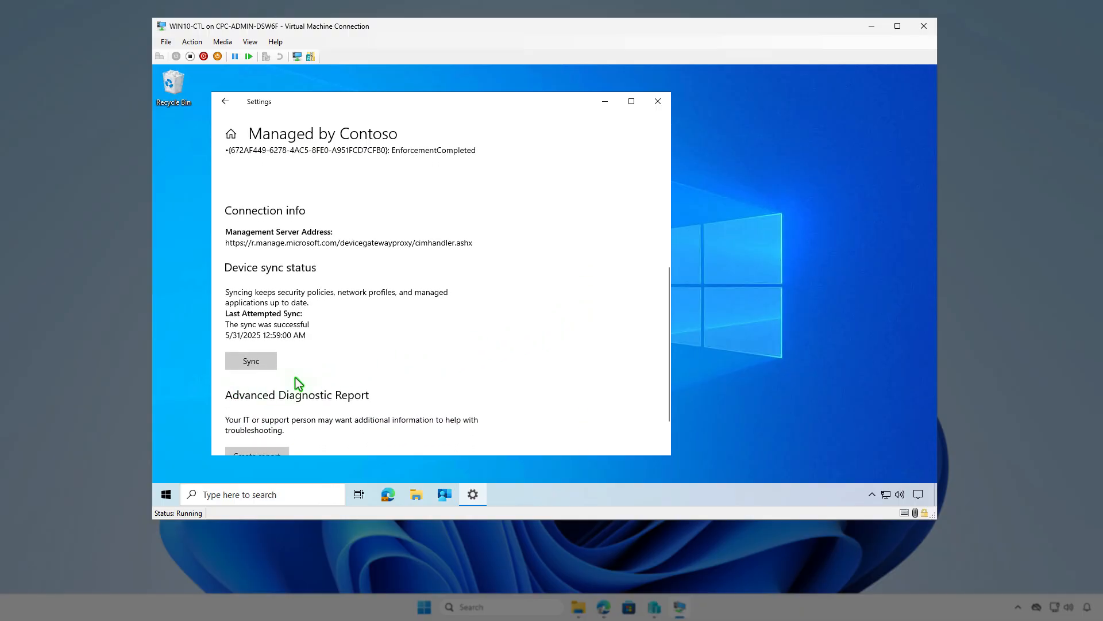
click(603, 103)
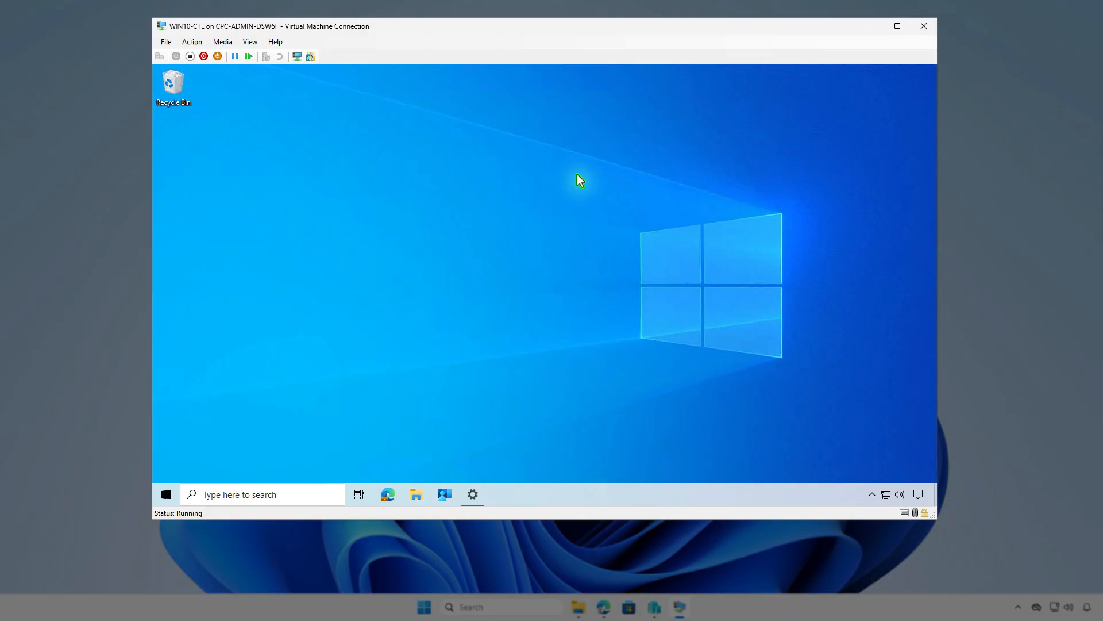
- Sync the device from the Company Portal settings and check the Intune software distribution notifications
click(443, 494)
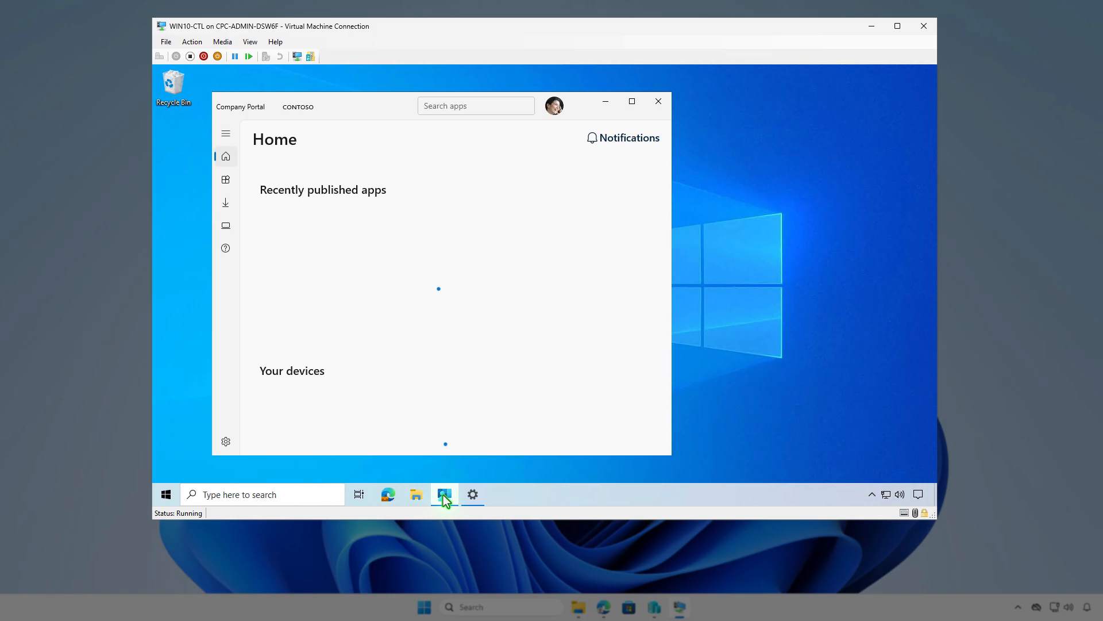
click(219, 447)
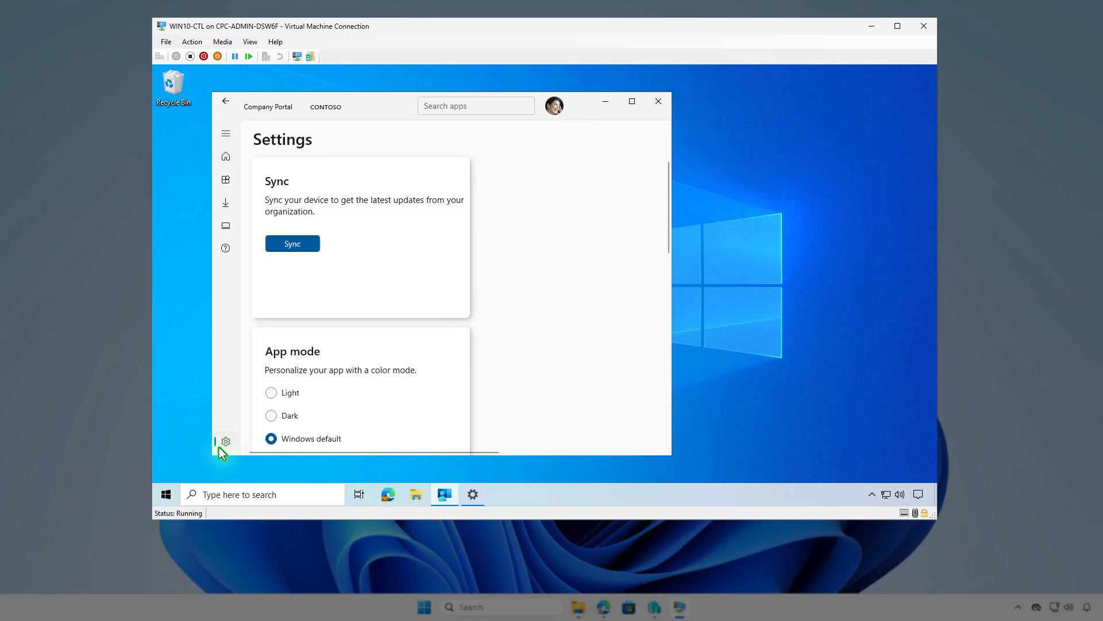
click(294, 246)
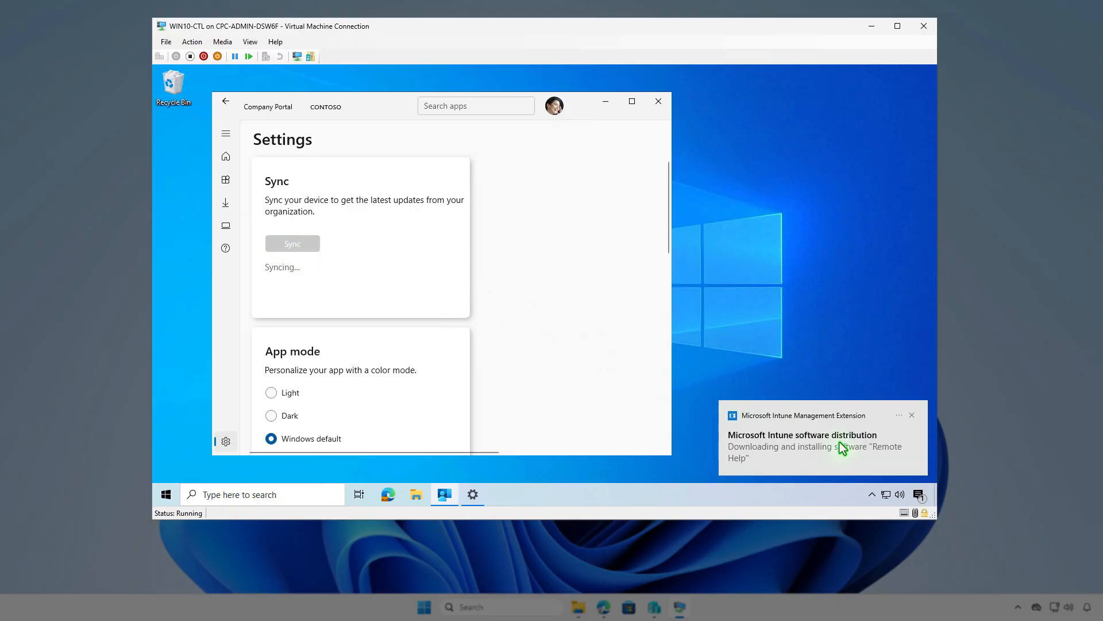
click(918, 496)
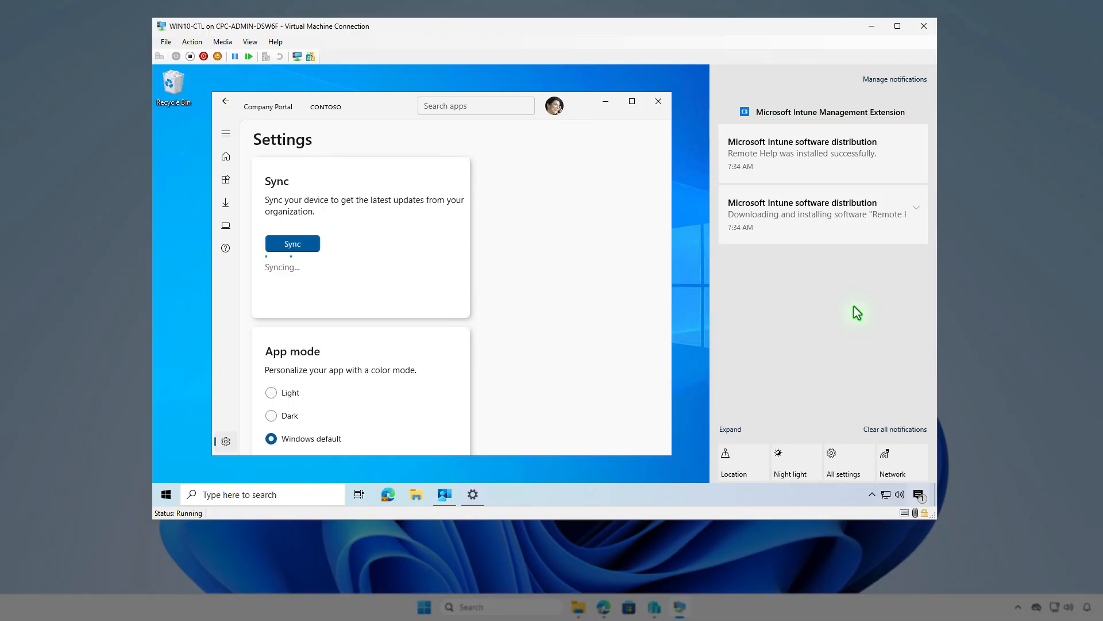
- Minimize Company Portal and launch Remote Help from the recently added apps on the virtual machine
click(606, 102)
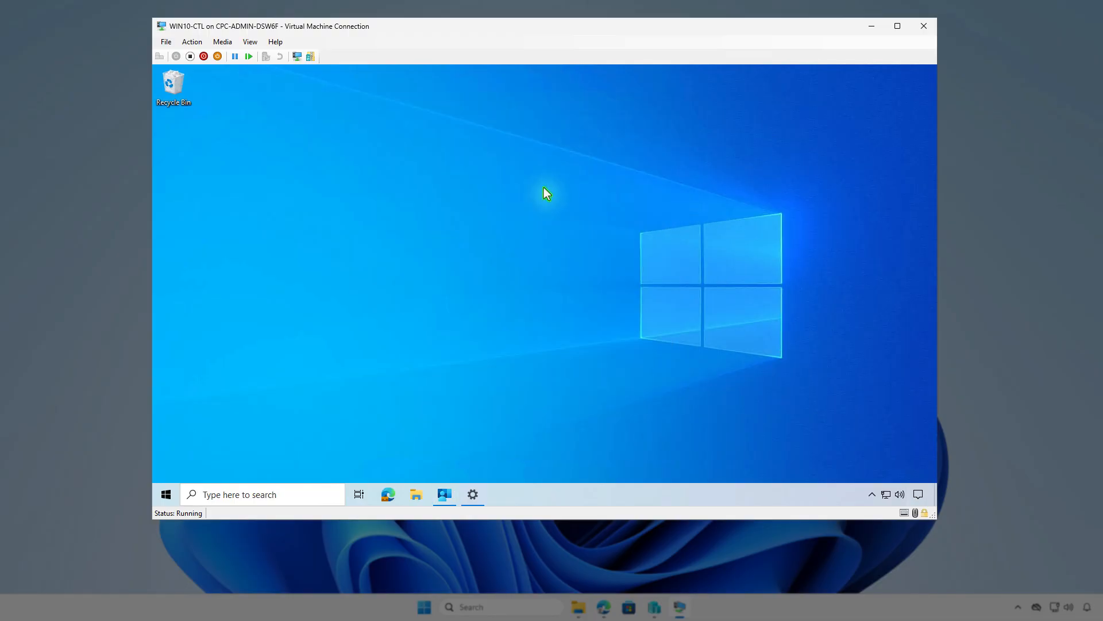
click(166, 496)
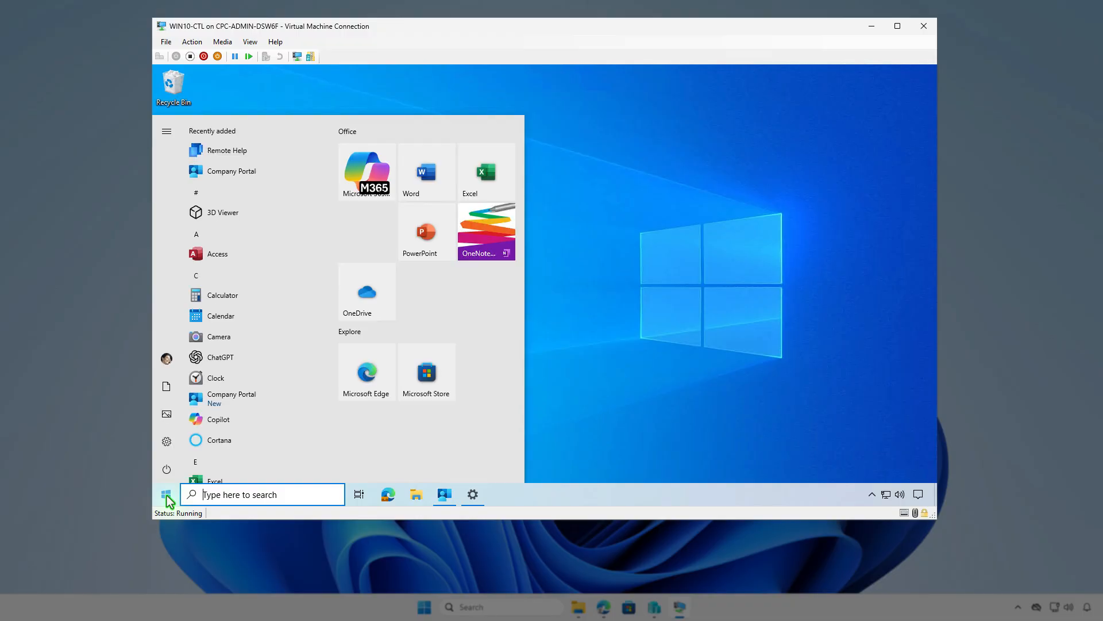
click(246, 154)
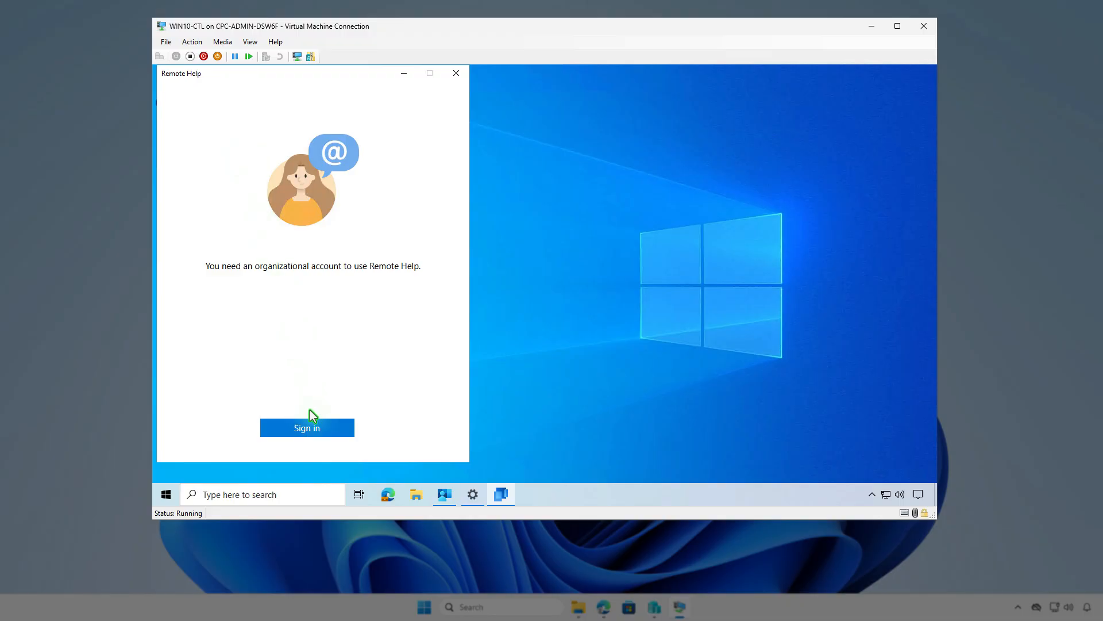
- Sign in to Remote Help with the work account already connected to Windows and accept the privacy notice
click(310, 429)
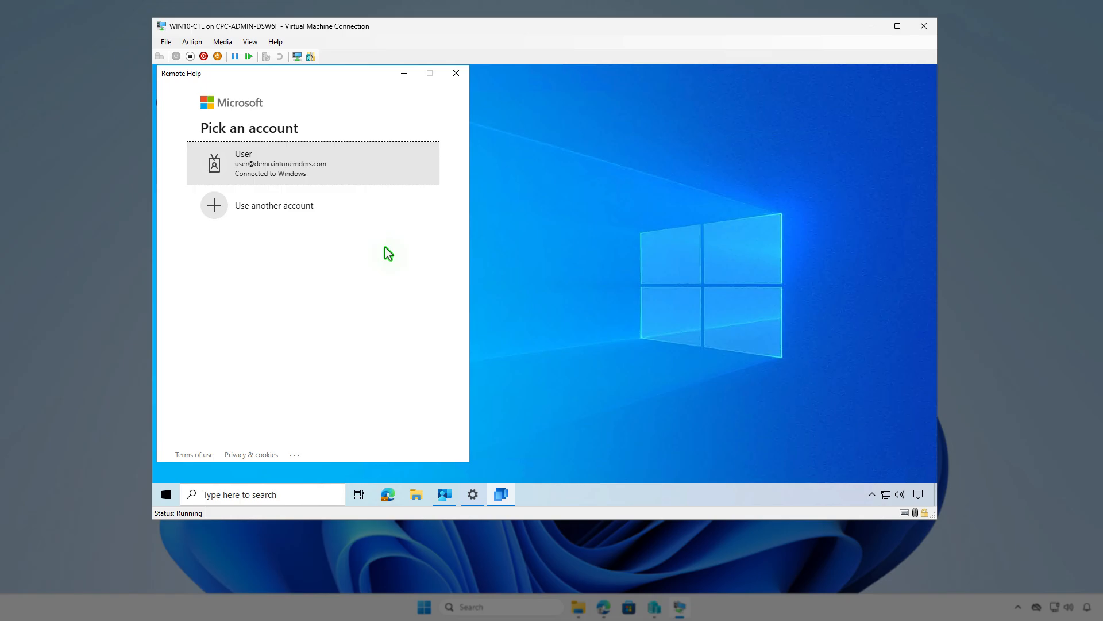
click(370, 170)
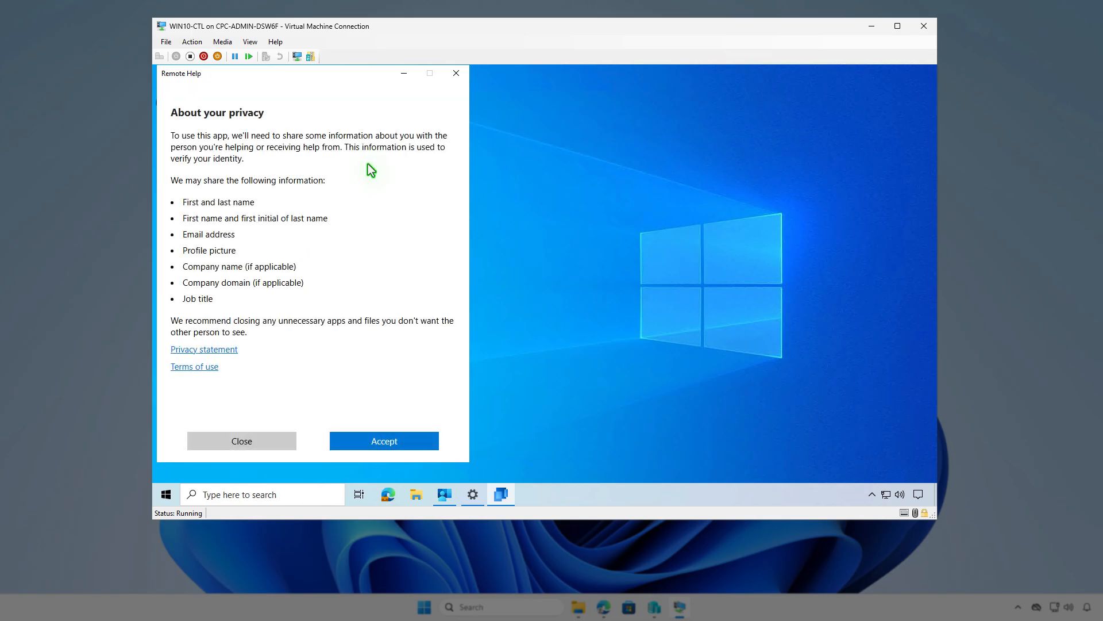
click(384, 441)
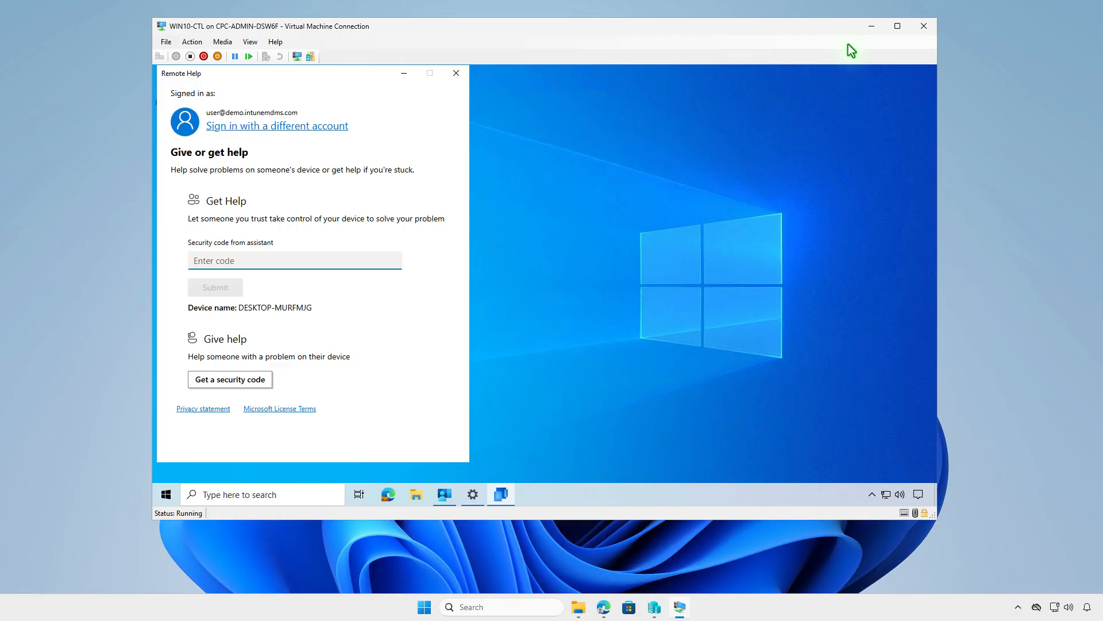
- Minimize the virtual machine, return to the Intune admin center in Edge, and check Remote Help's refreshed overview and device install status
click(868, 36)
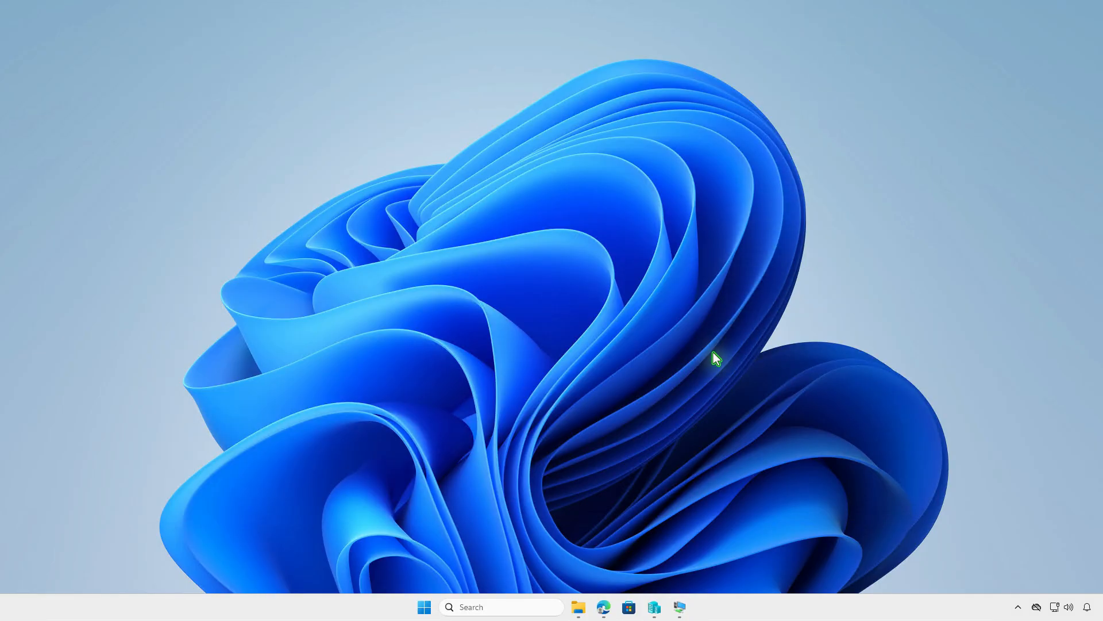
click(604, 603)
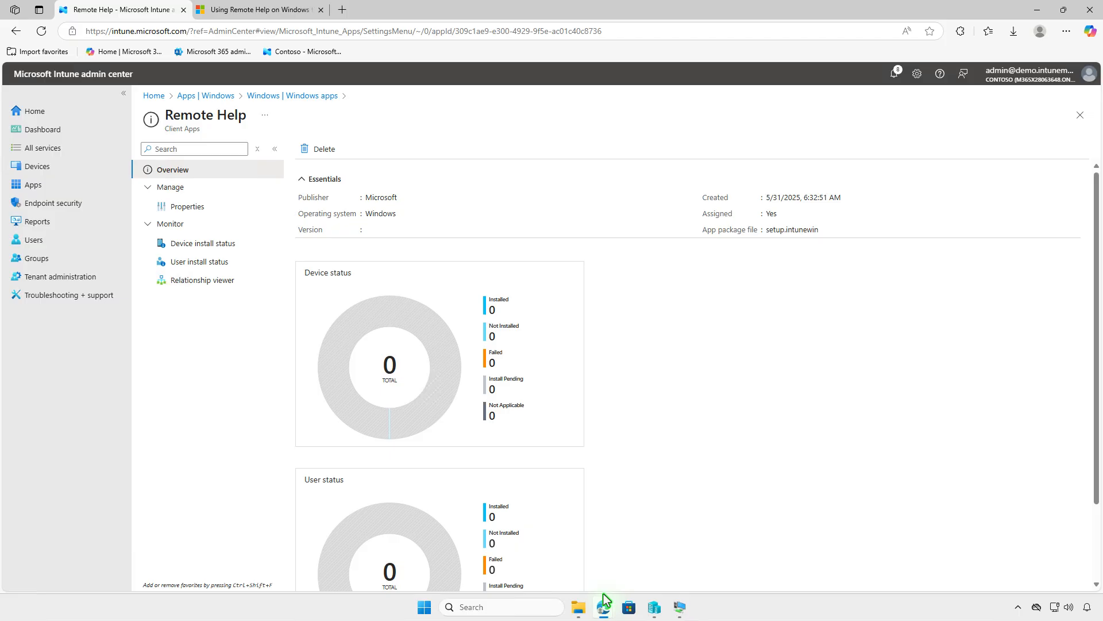
click(43, 31)
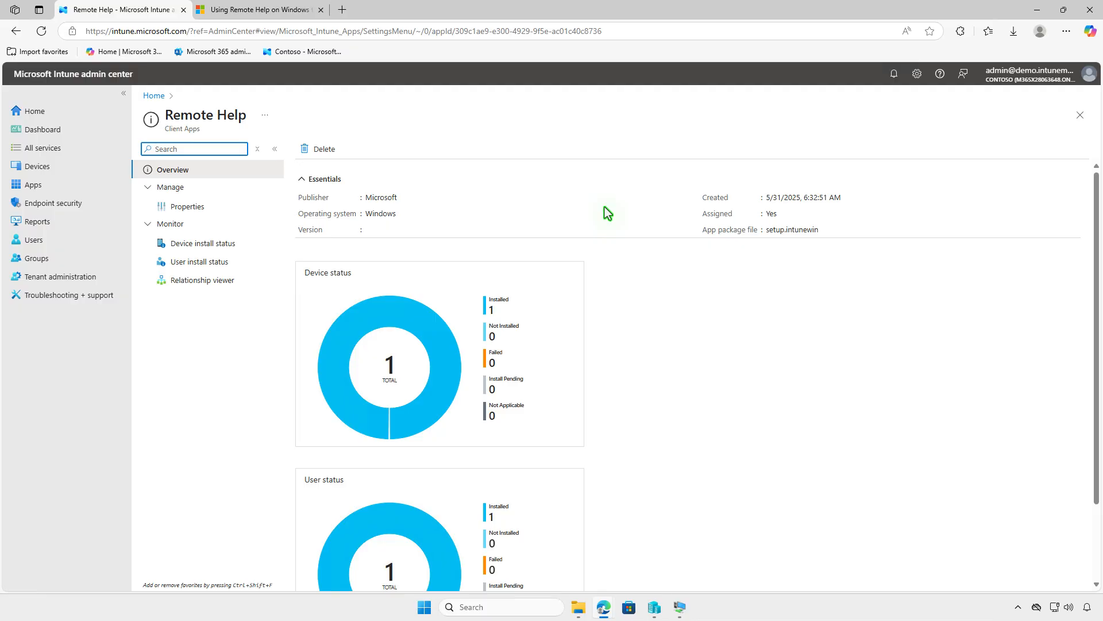
click(236, 242)
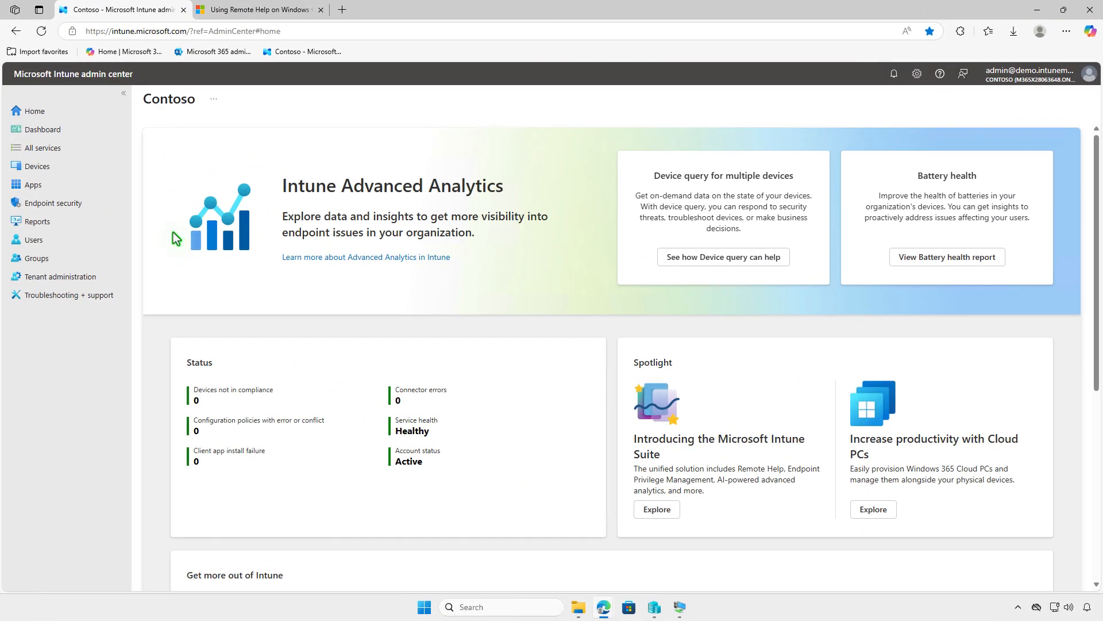
- Open the Remote Help app's properties from the Windows apps list and edit its assignments
click(91, 184)
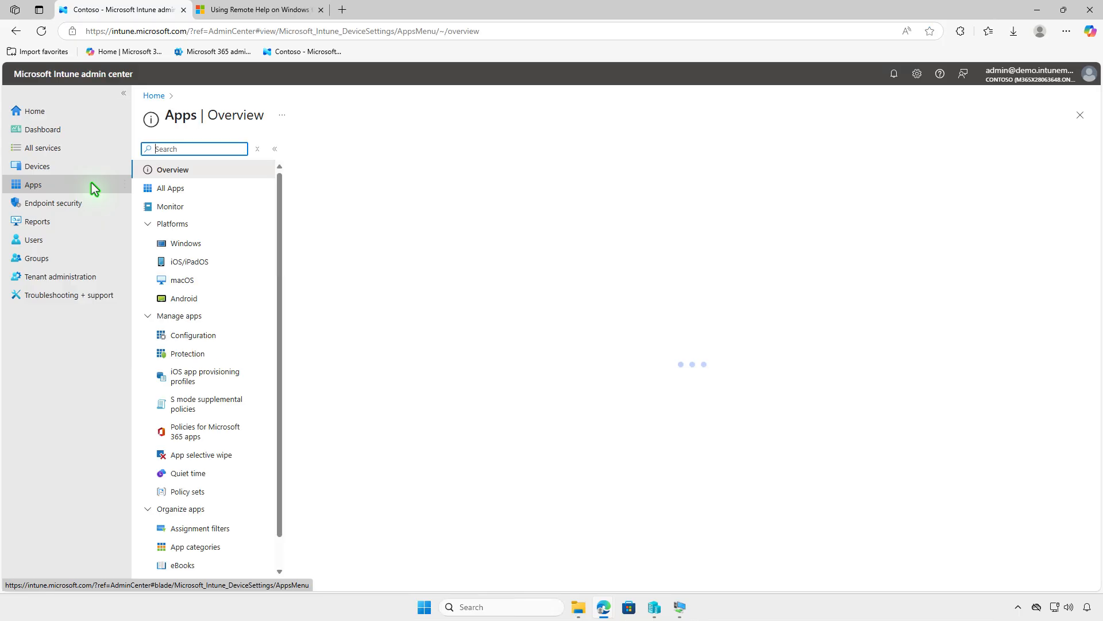
click(232, 247)
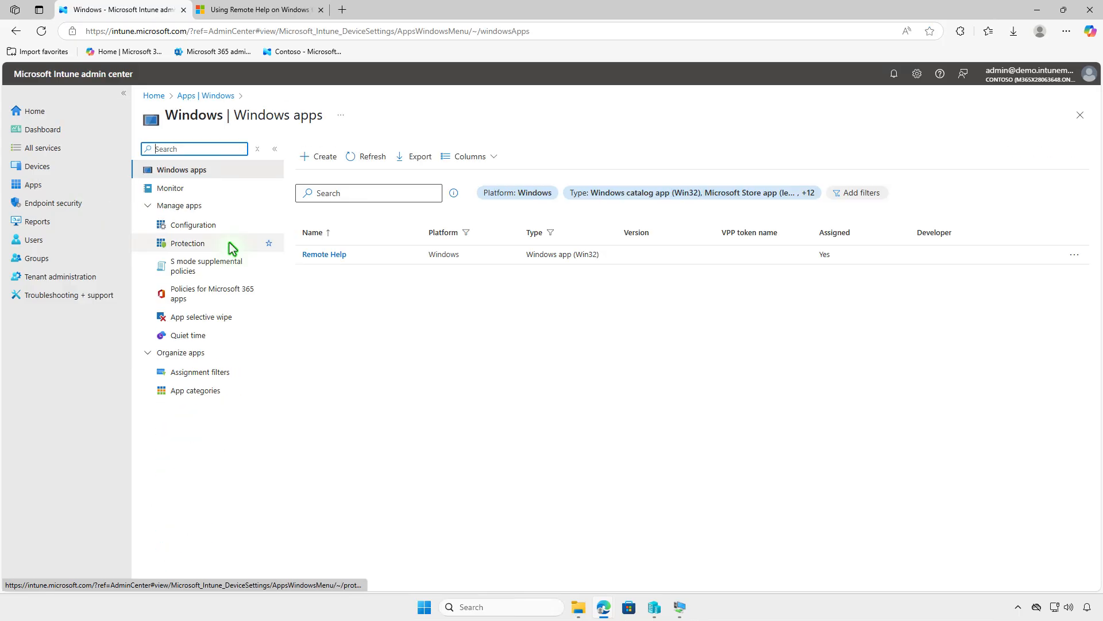
click(325, 255)
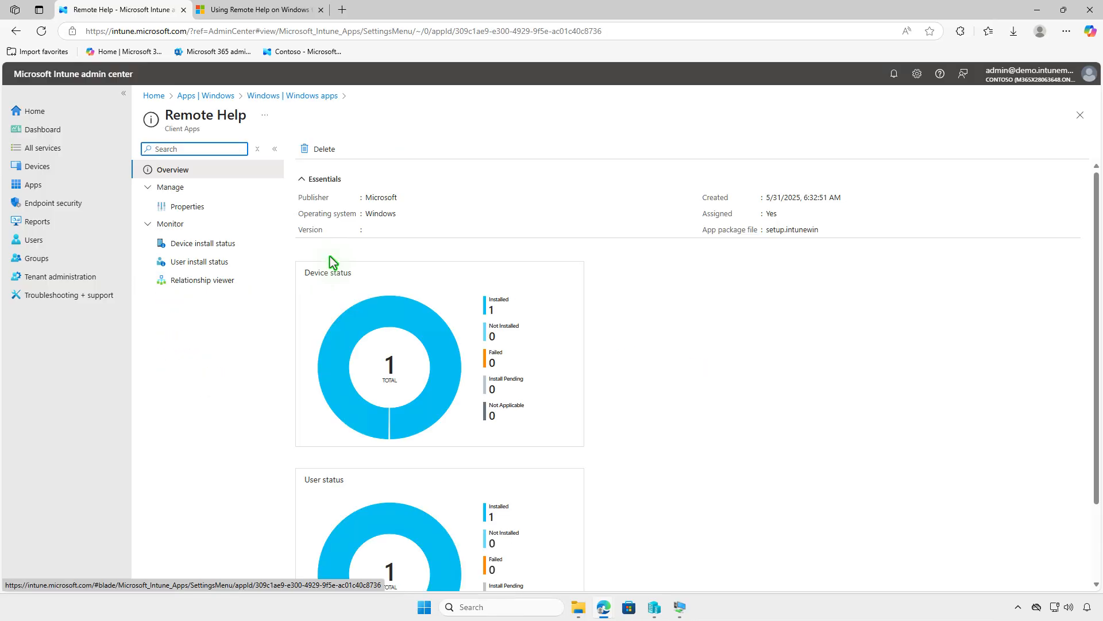
click(208, 206)
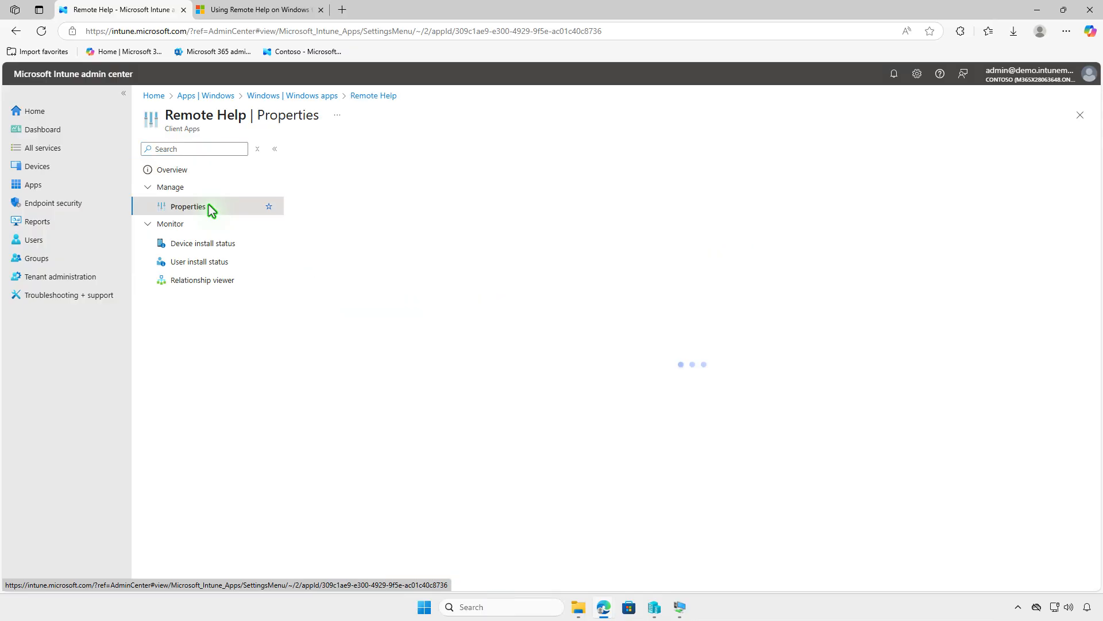
scroll(572, 412, down, 10)
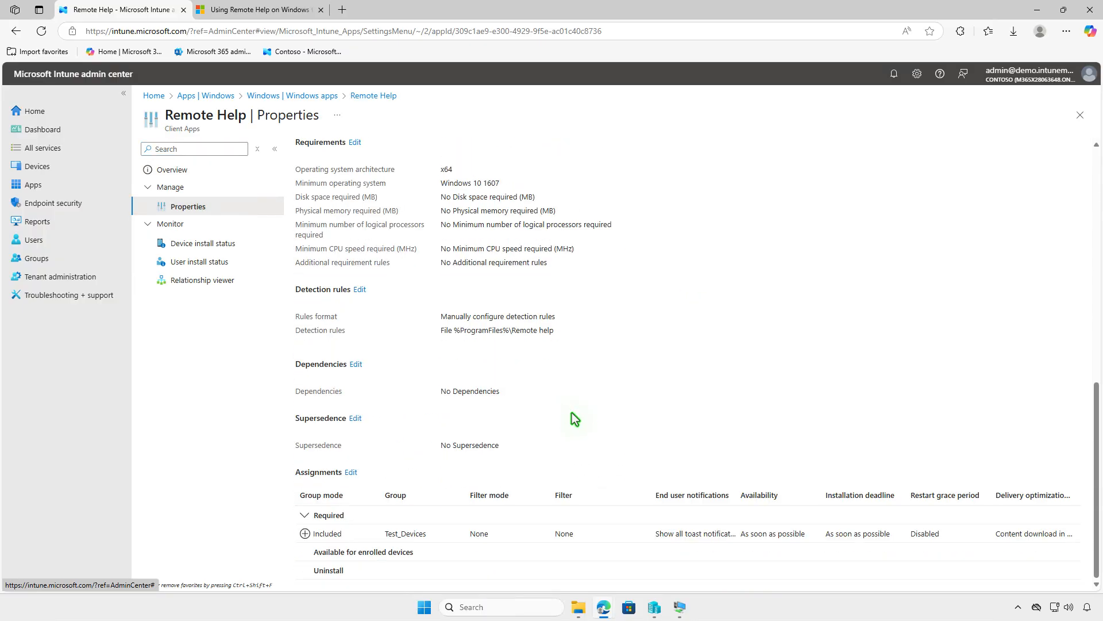
click(351, 474)
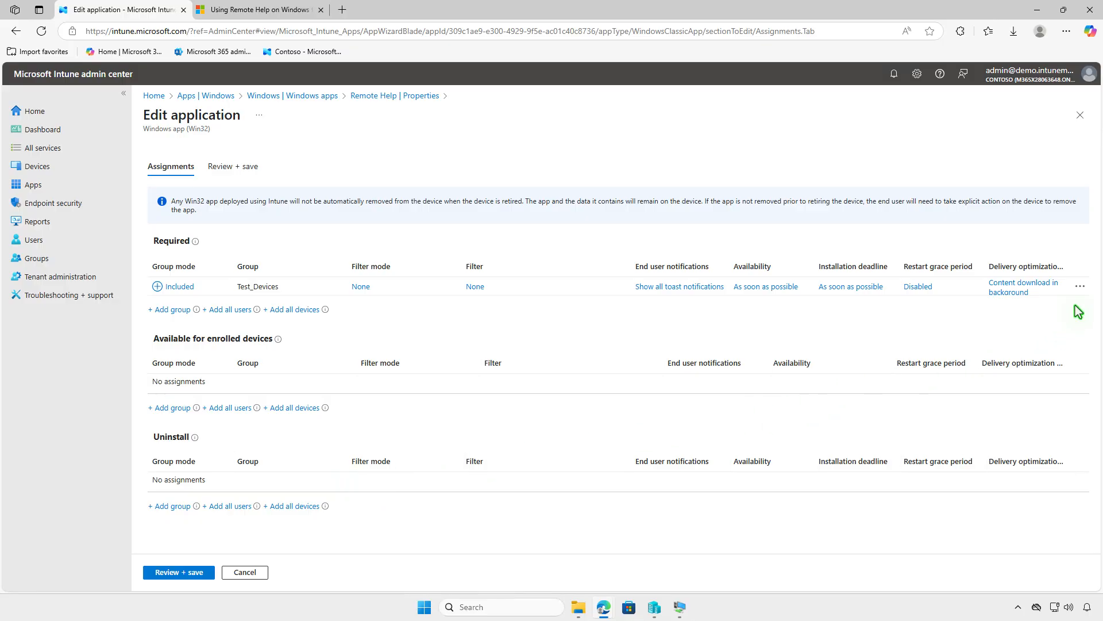
- Replace the Required assignment of Test_Devices with an Uninstall assignment for the same group, and save the application
click(1081, 287)
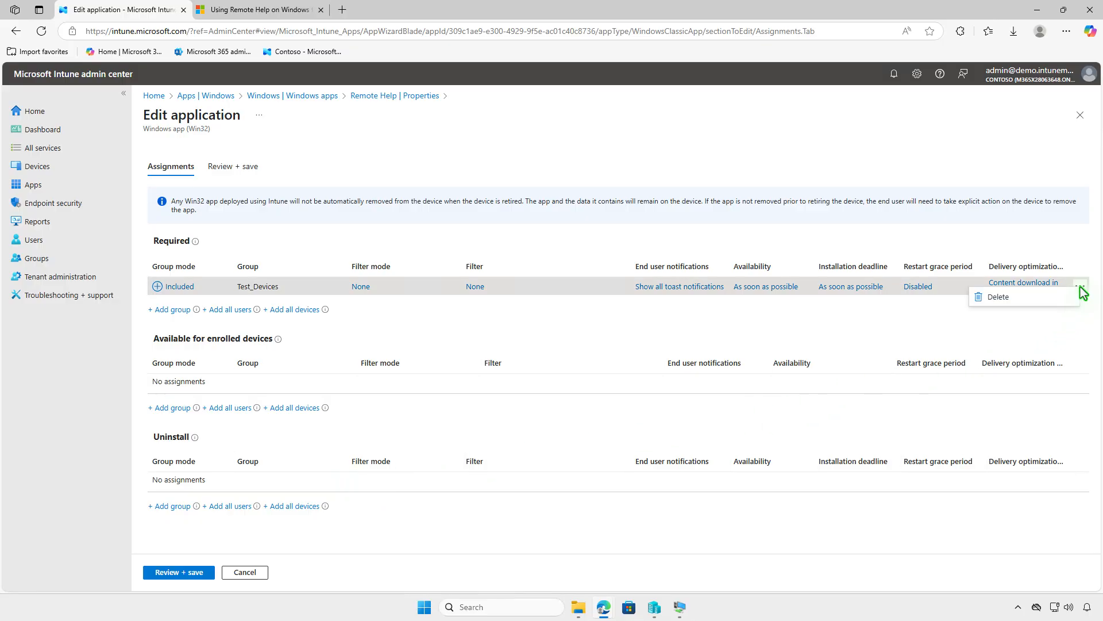
click(1027, 298)
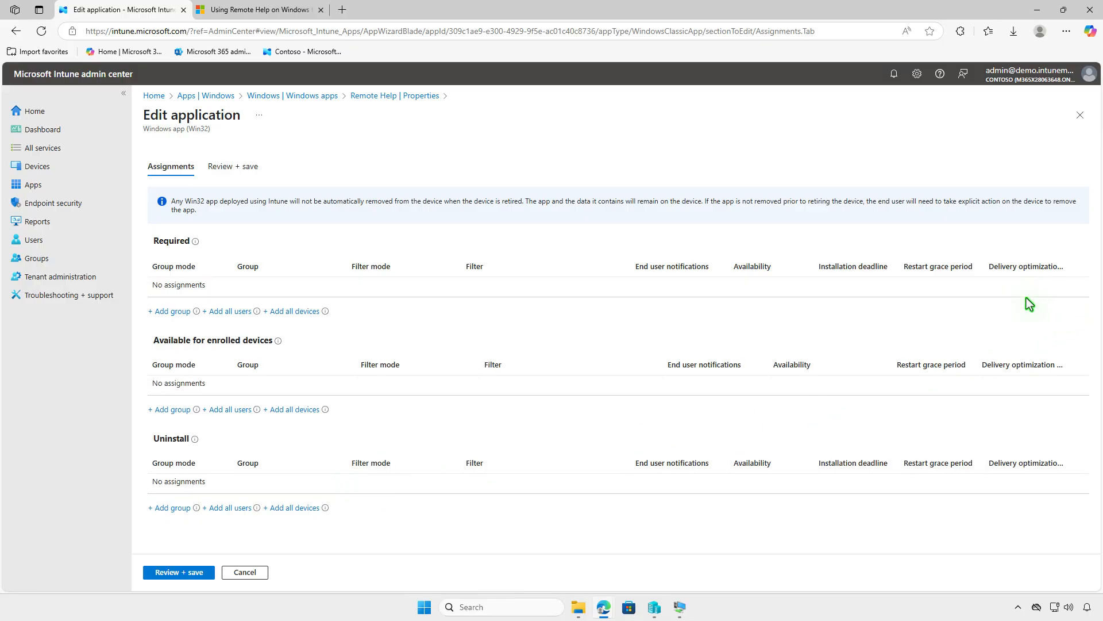
click(168, 507)
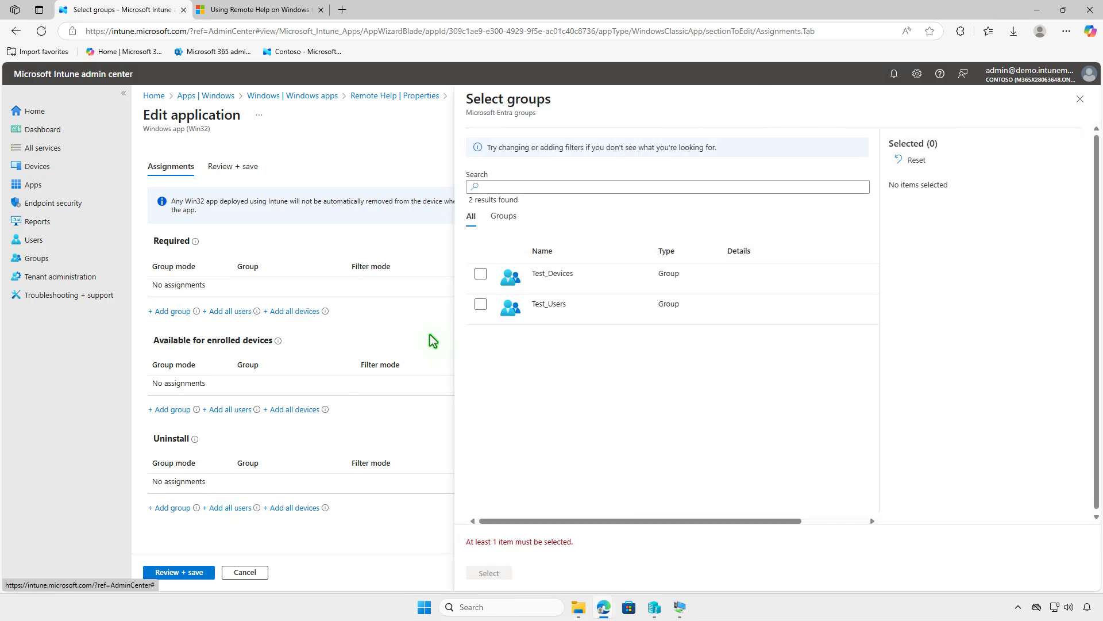
click(481, 273)
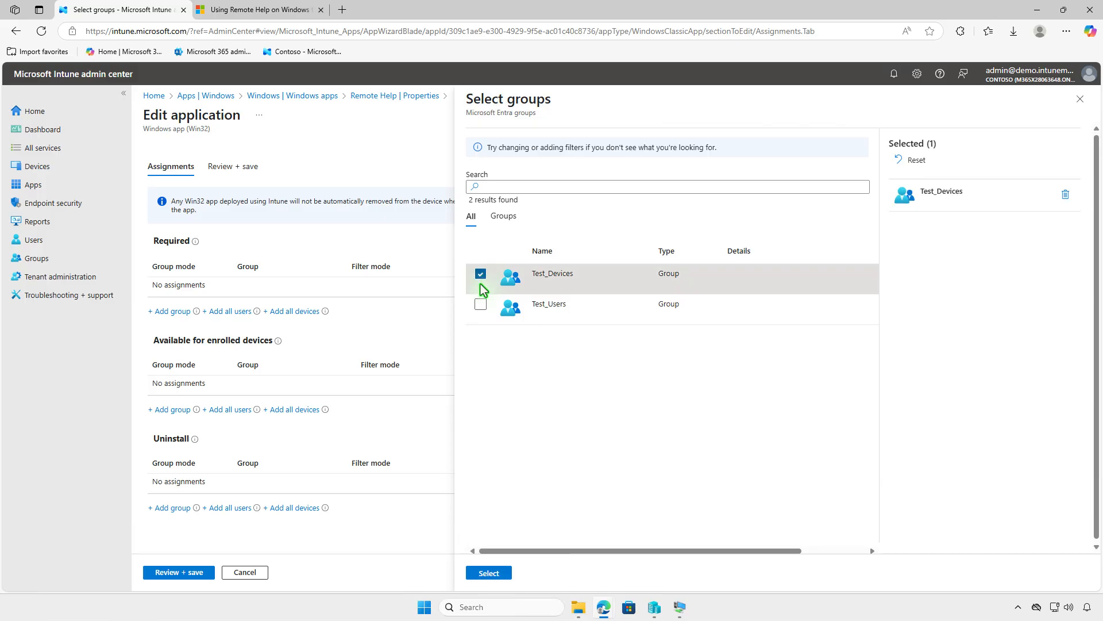
click(501, 573)
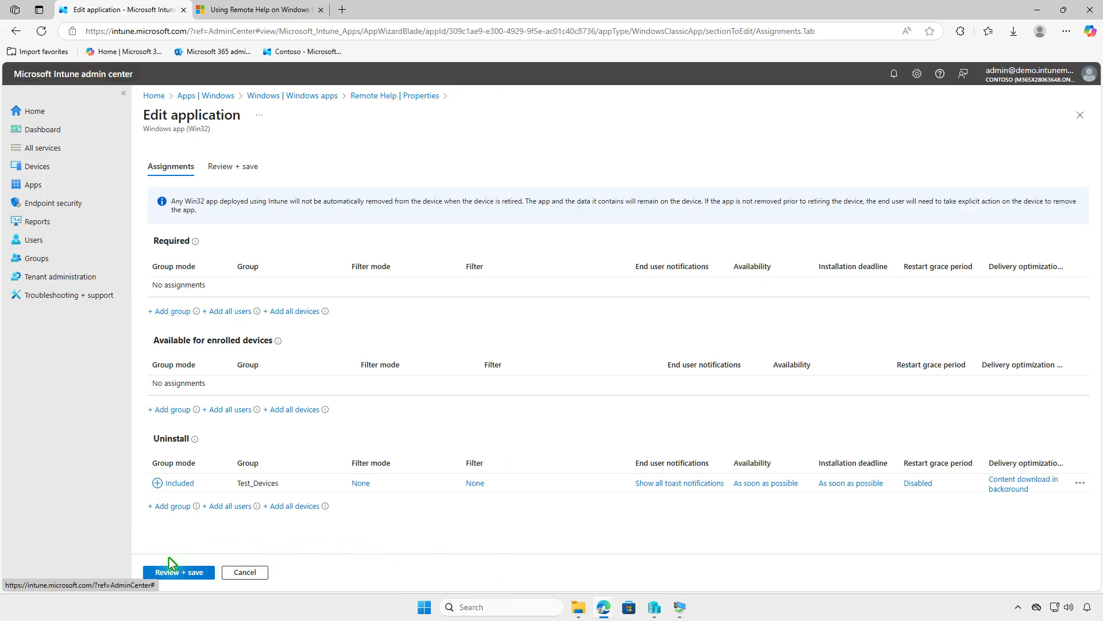
click(166, 572)
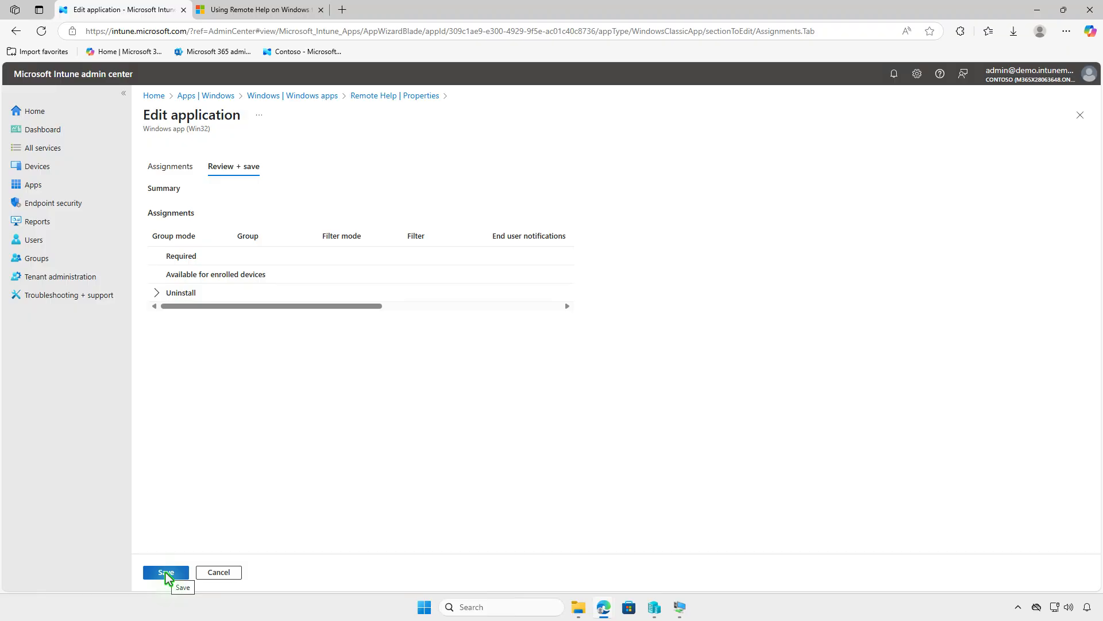
click(166, 573)
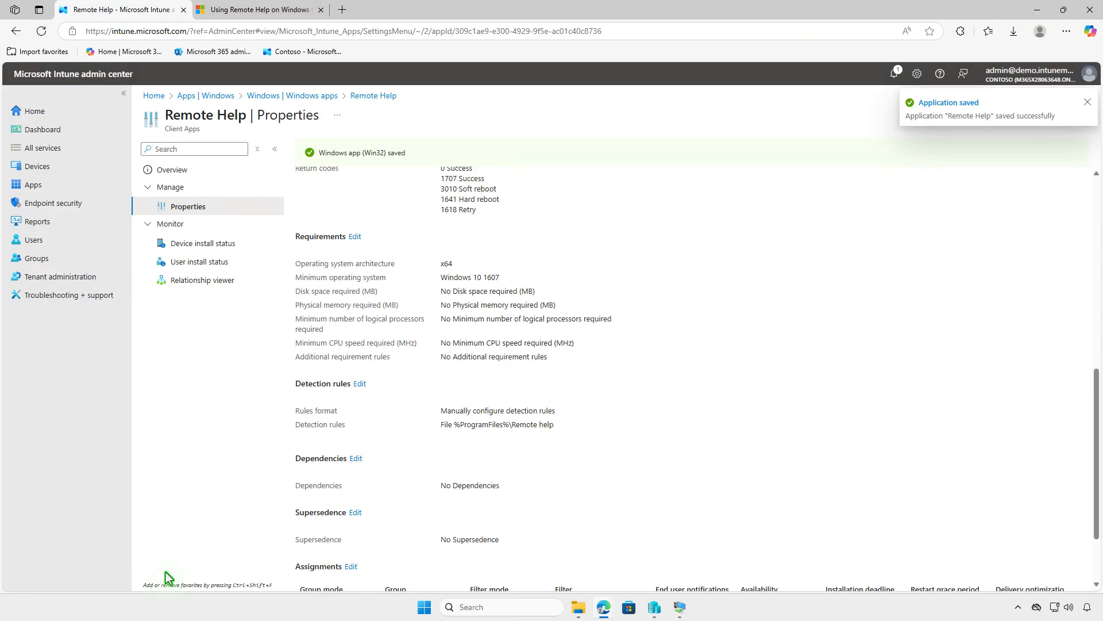
- Switch to the WIN10-CTL virtual machine, sync the device from Company Portal, and check the software distribution notifications
click(1042, 13)
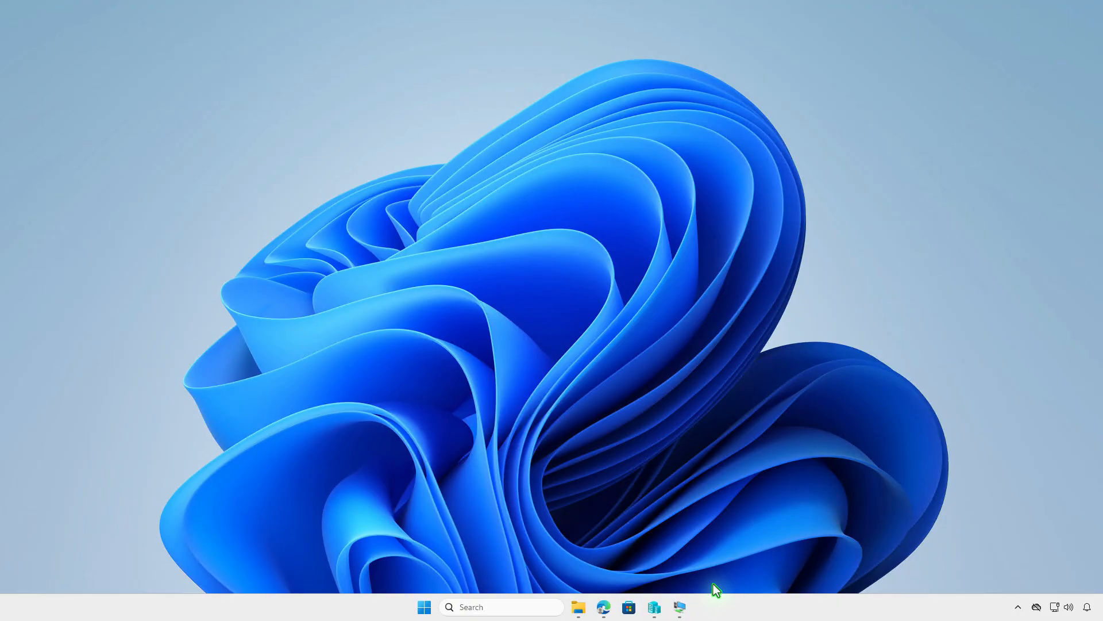
click(680, 607)
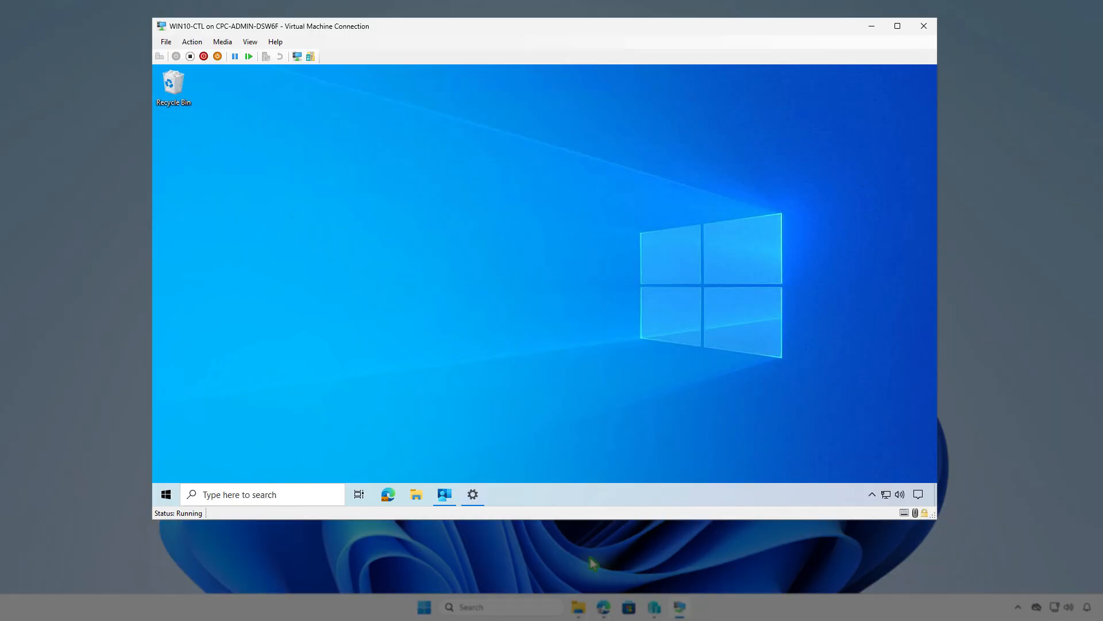
click(445, 495)
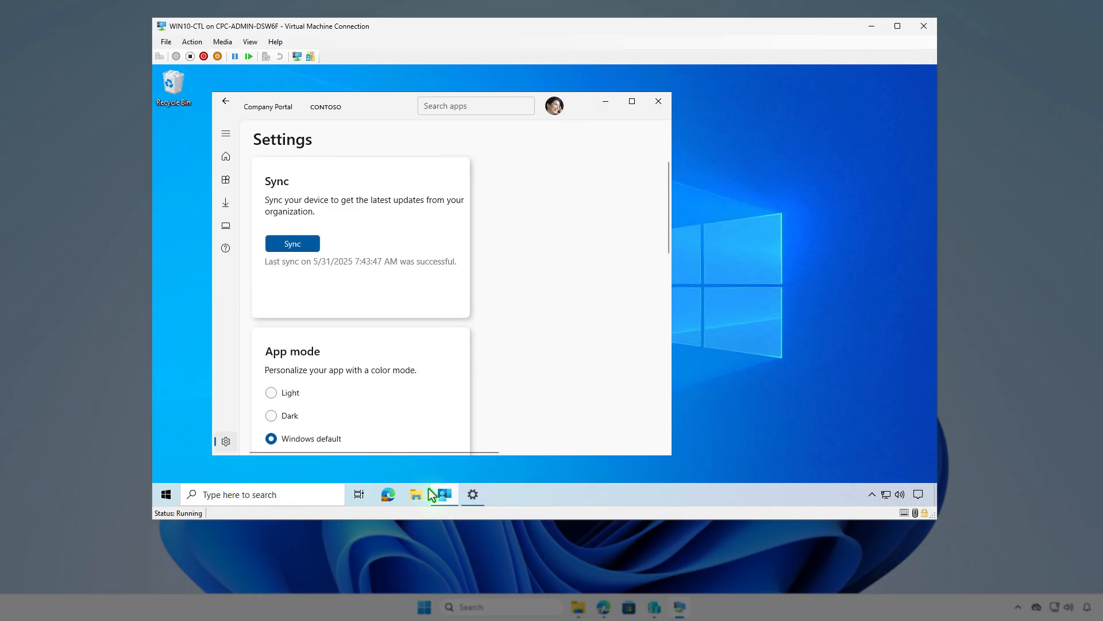
click(297, 247)
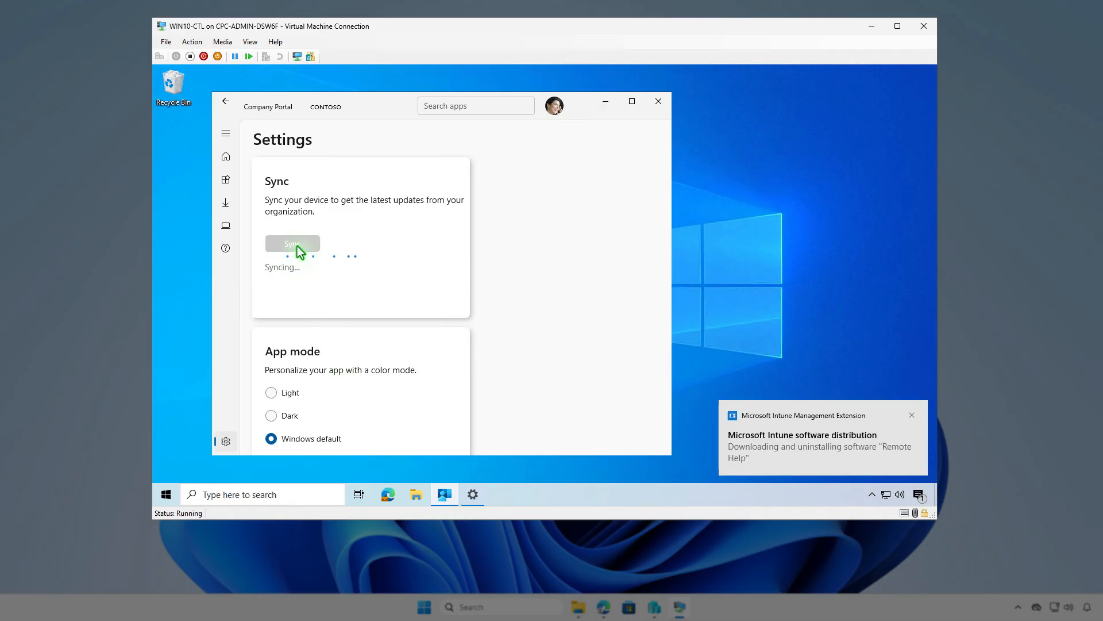
click(918, 494)
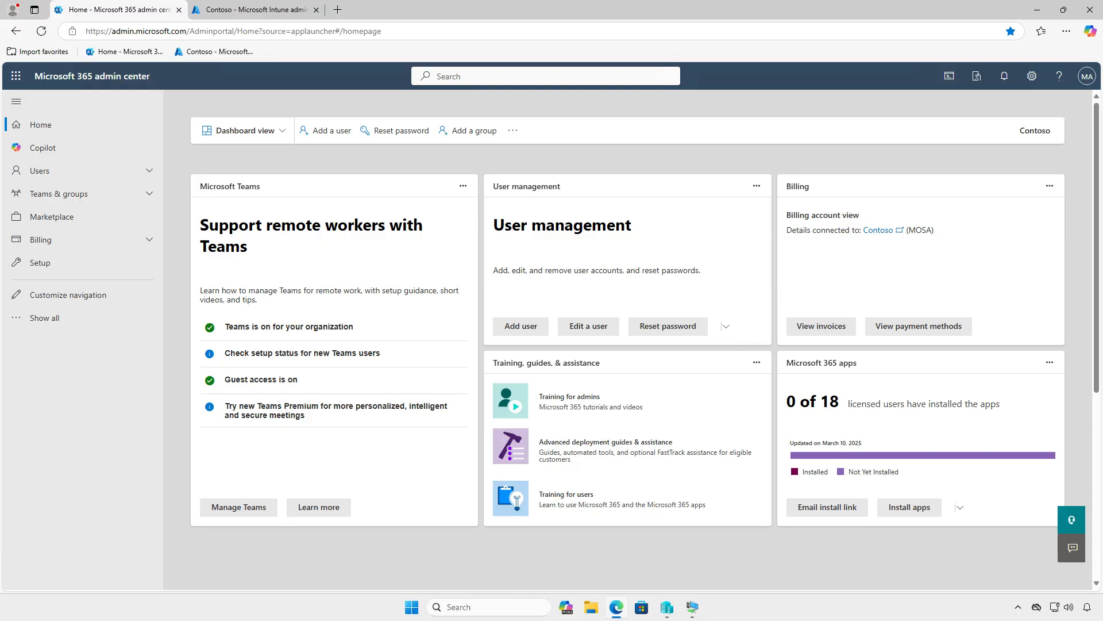
- Read the Microsoft Learn article on Microsoft Intune Enterprise Application Management, including its benefits
scroll(725, 353, down, 4)
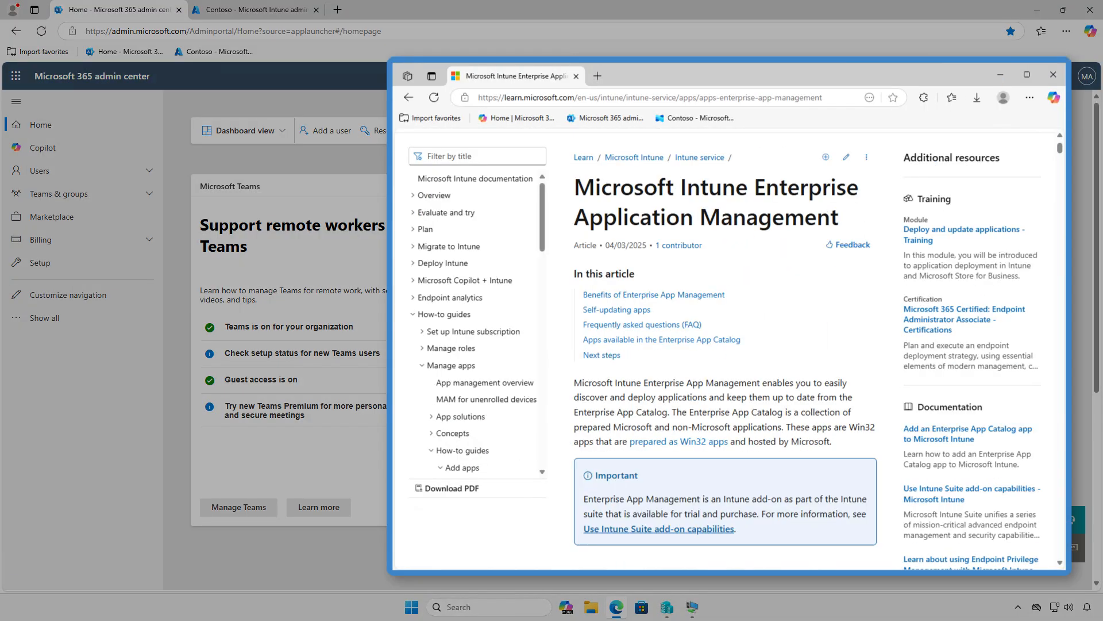
scroll(725, 348, down, 3)
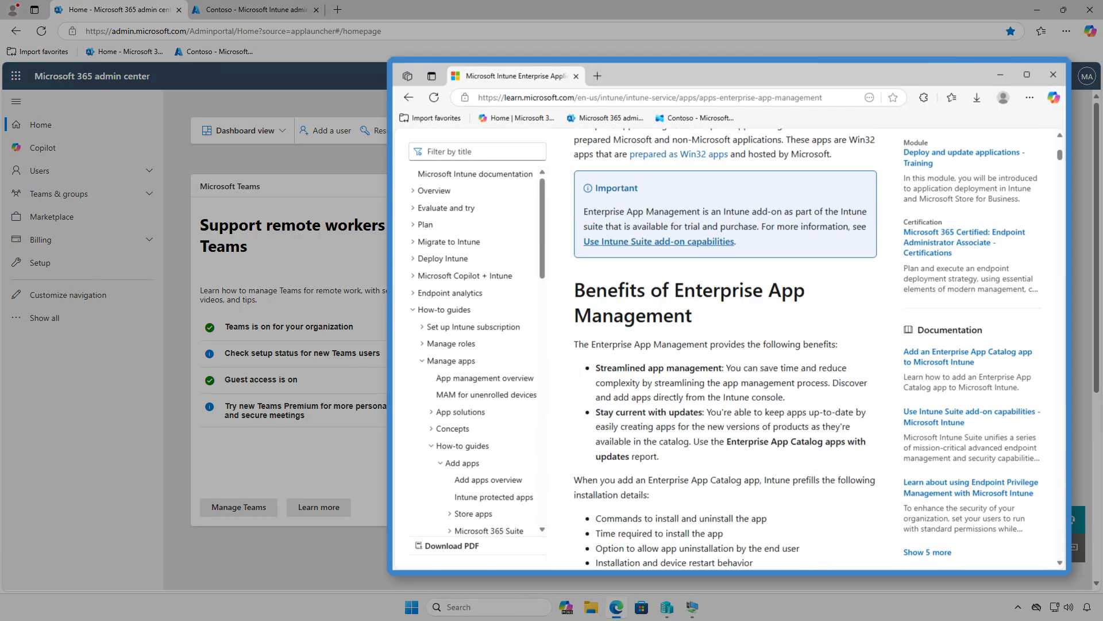
scroll(726, 348, down, 8)
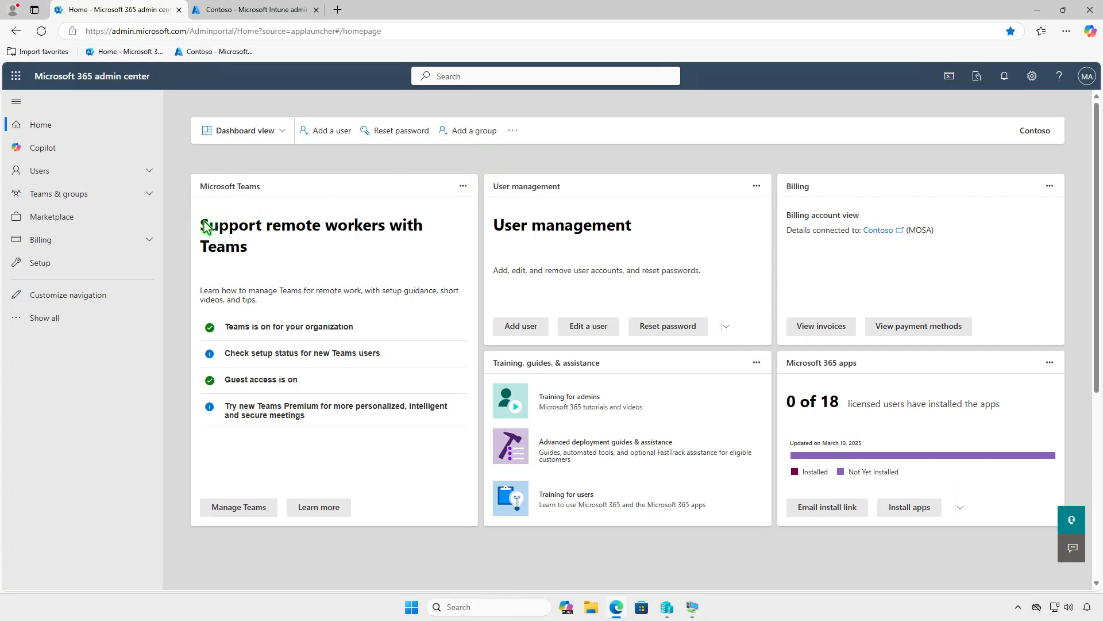
- View the tenant's subscription licenses in the Microsoft 365 admin center and check the Microsoft Intune Suite entry
click(127, 242)
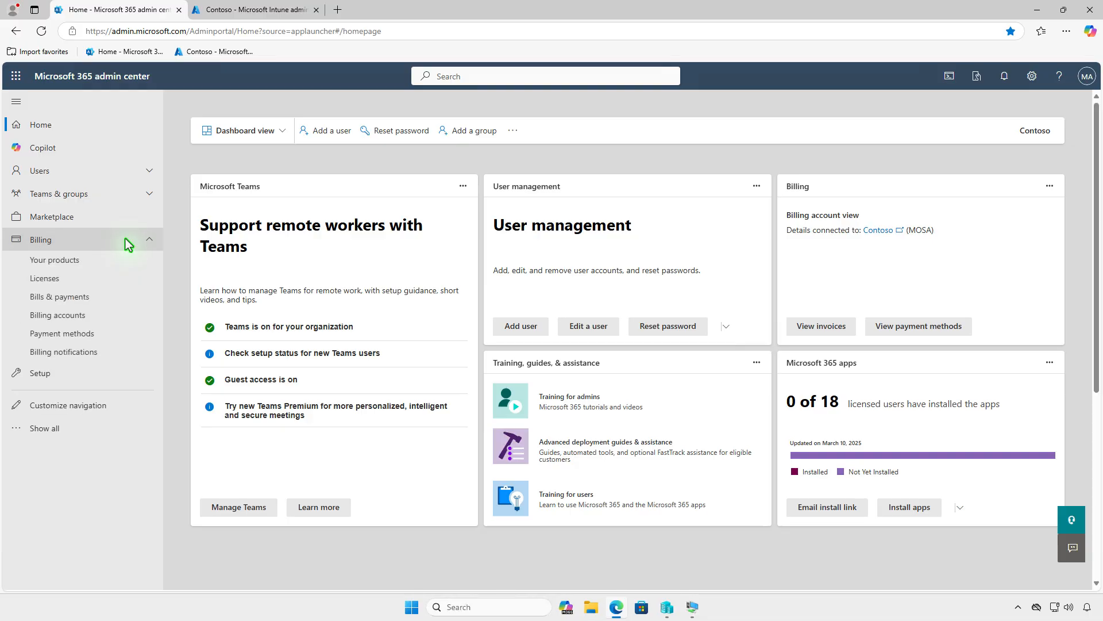
click(108, 280)
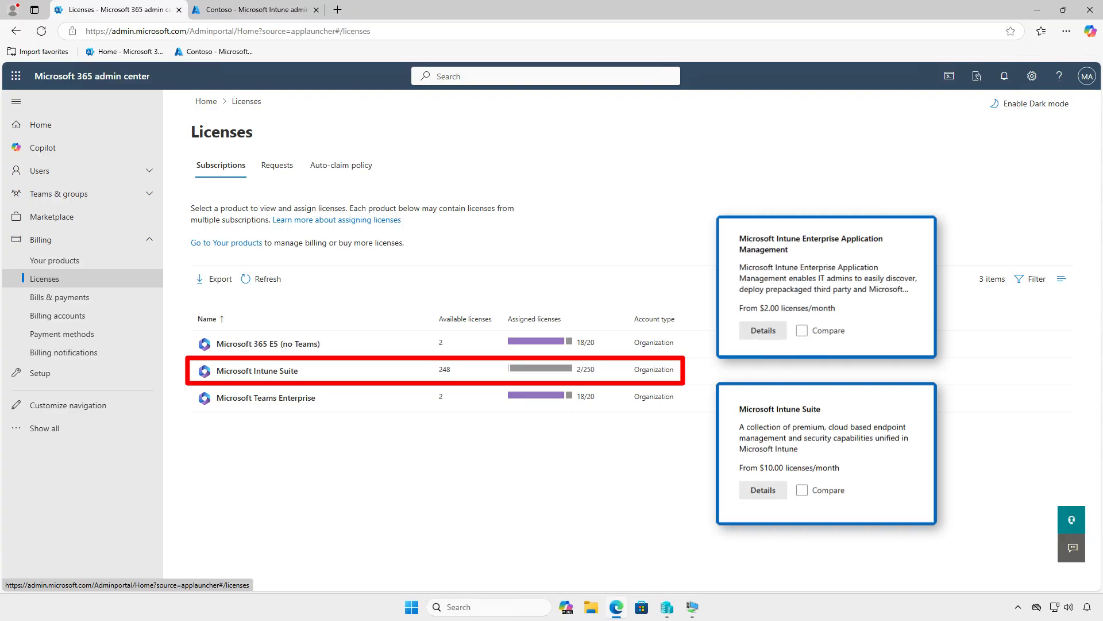
click(370, 369)
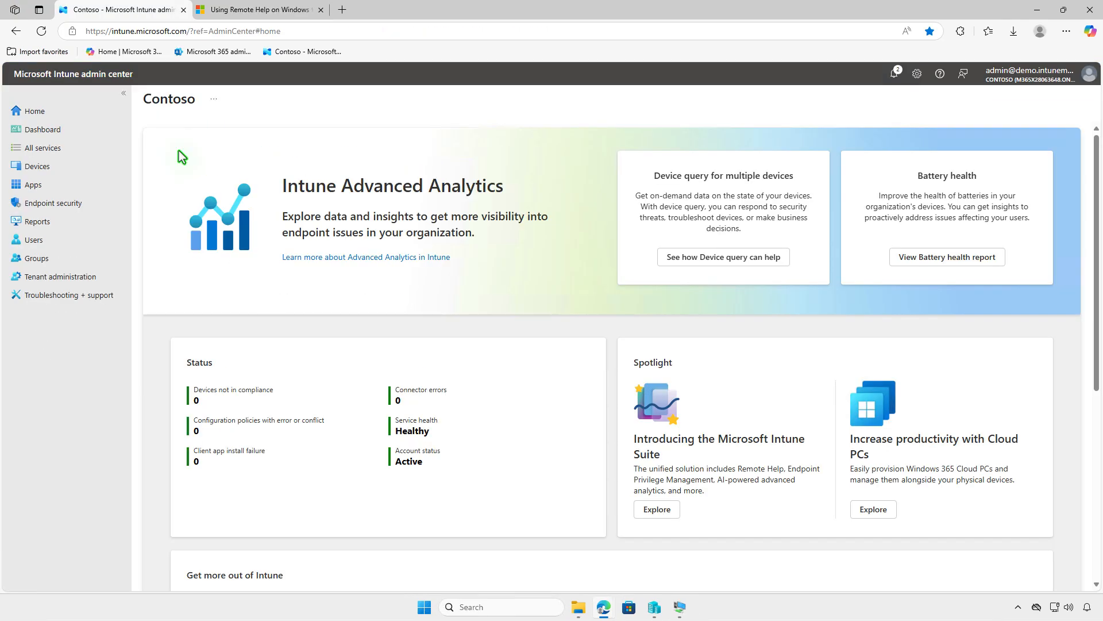
- Start creating a new Windows app in Intune with the app type Enterprise App Catalog app
click(67, 187)
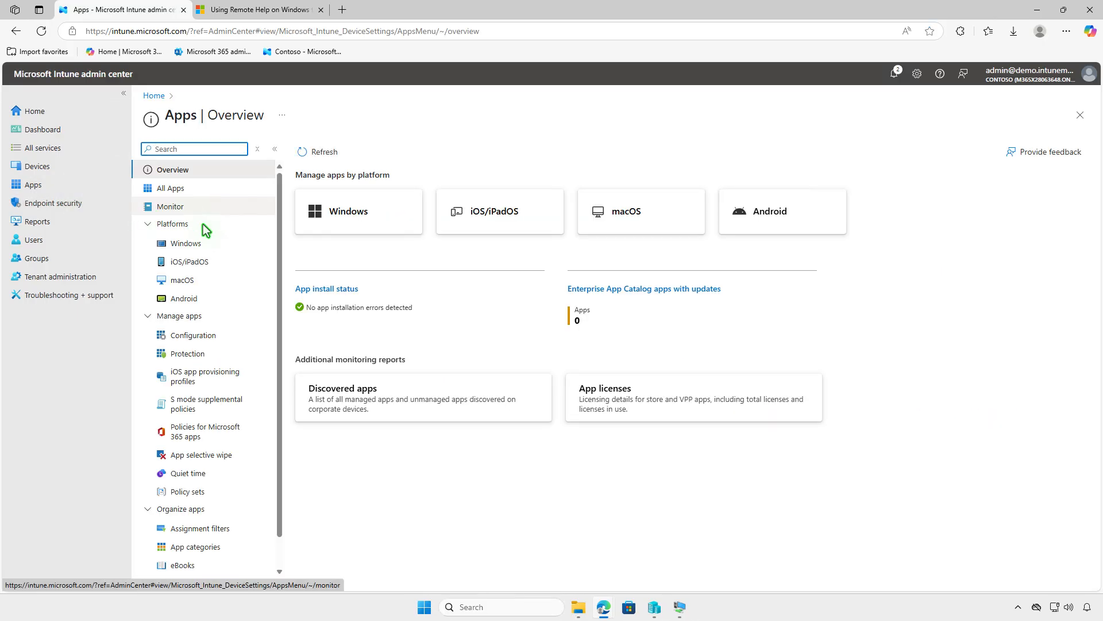
click(225, 245)
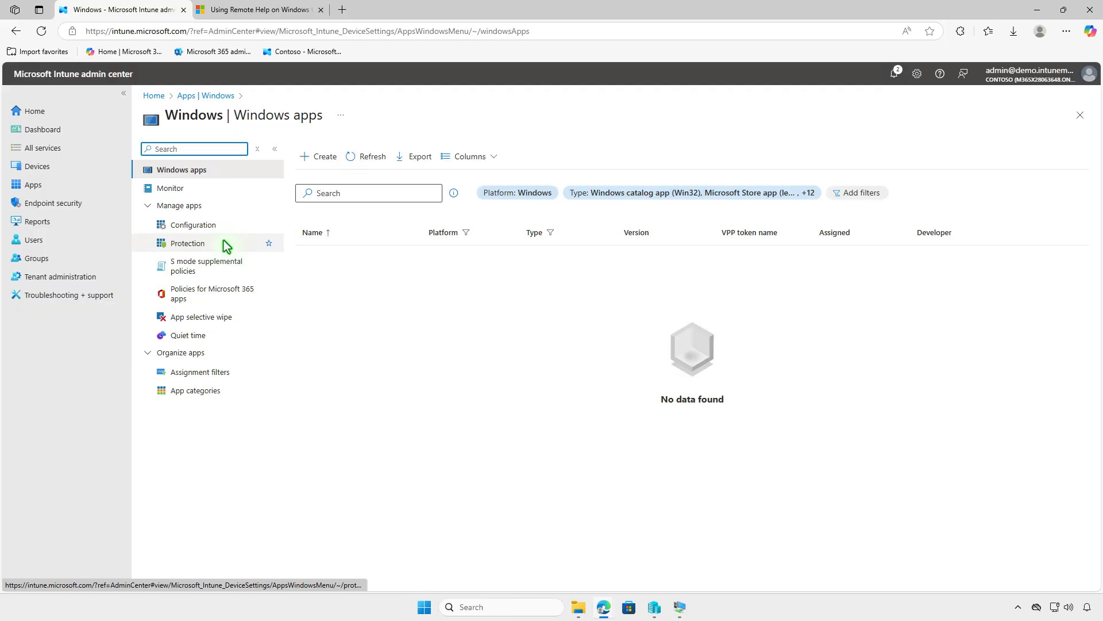
click(318, 157)
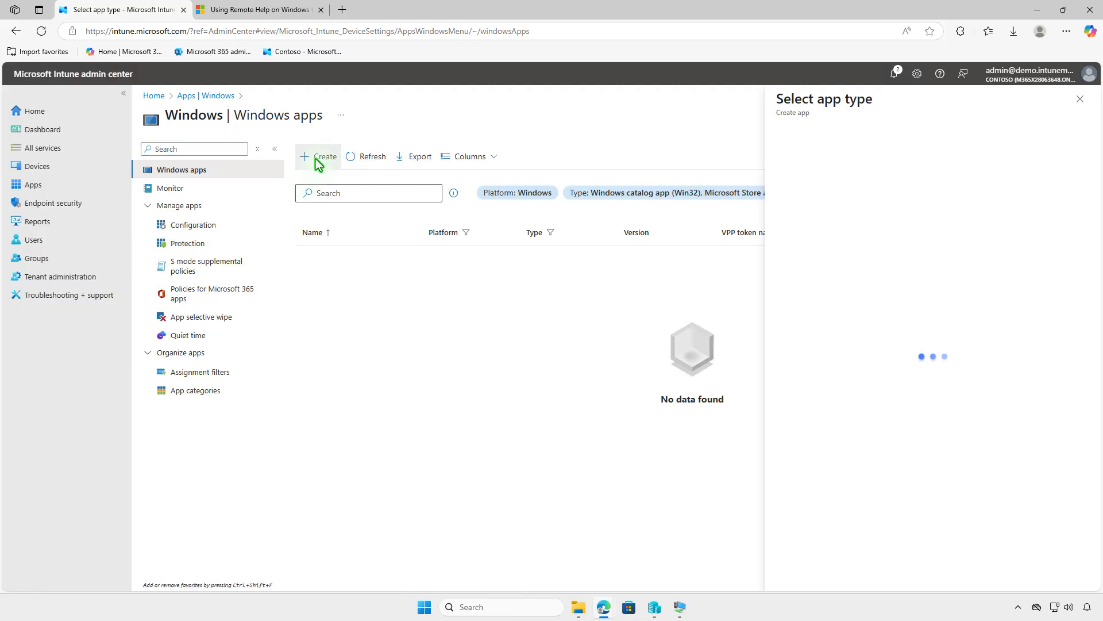
click(885, 154)
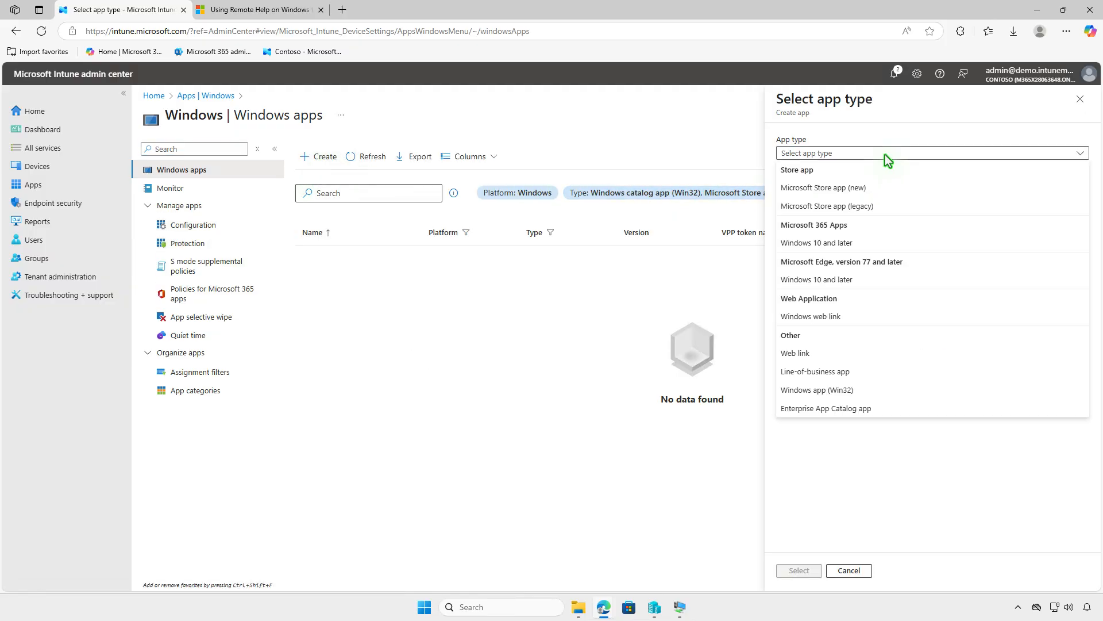
click(881, 409)
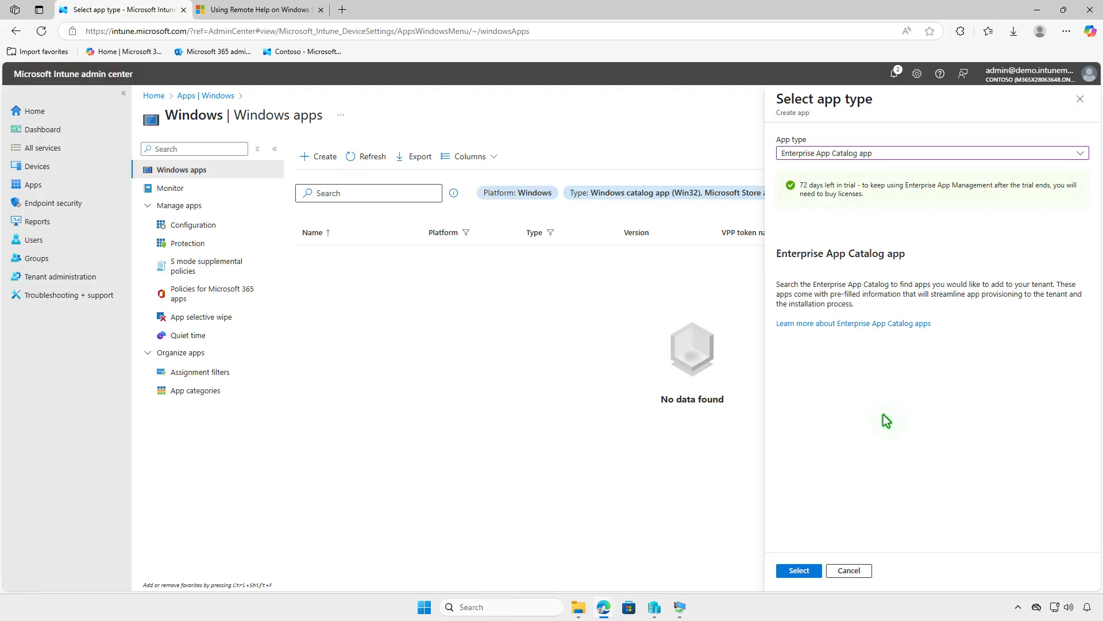
click(805, 570)
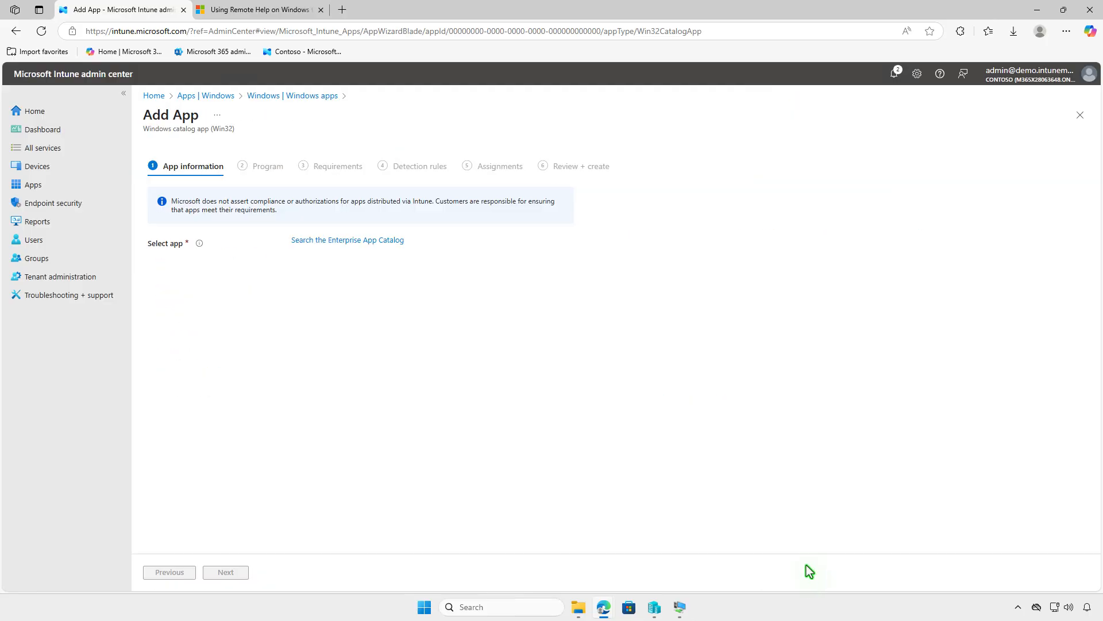
- Search the Enterprise App Catalog for Remote Help and select the Microsoft Remote Help package, en-US, x64, version 5.1.1998.0
click(395, 248)
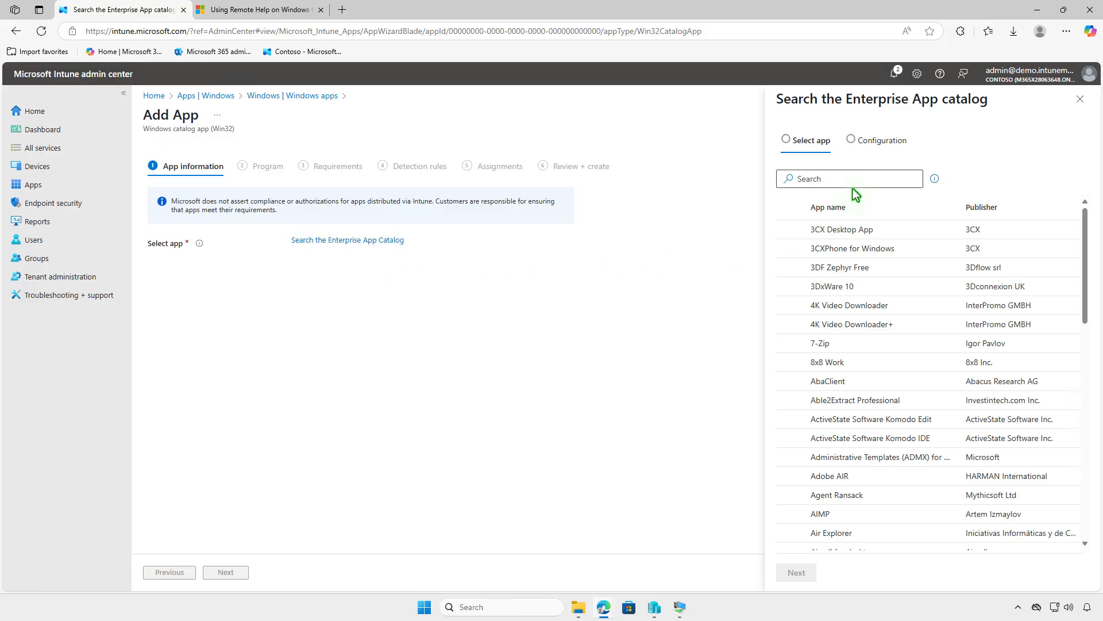
click(860, 179)
text(Remote Help)
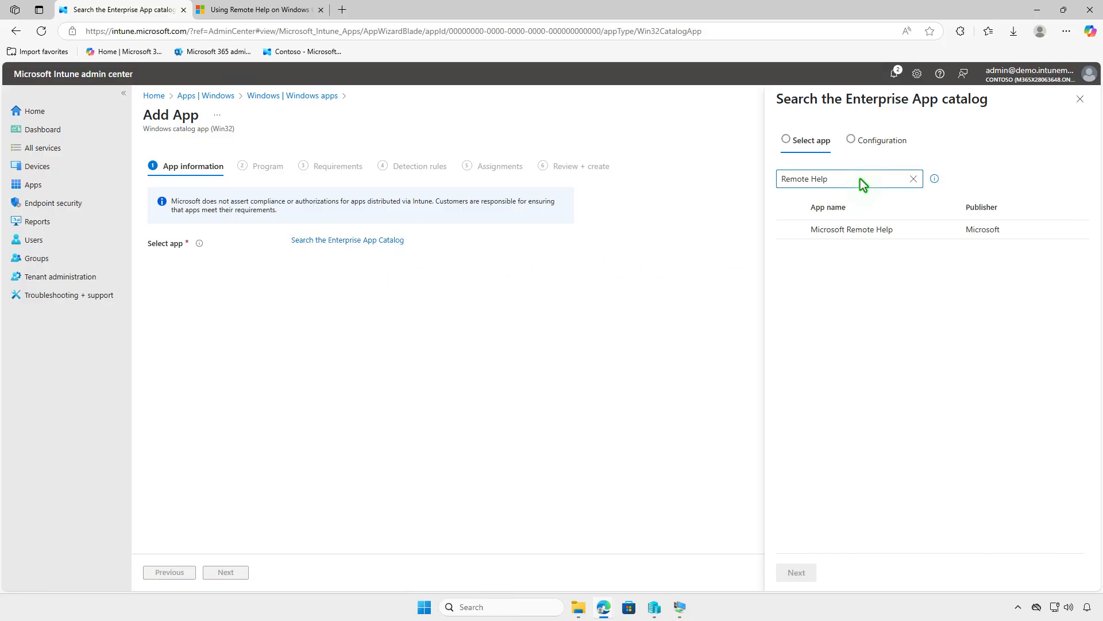
click(878, 229)
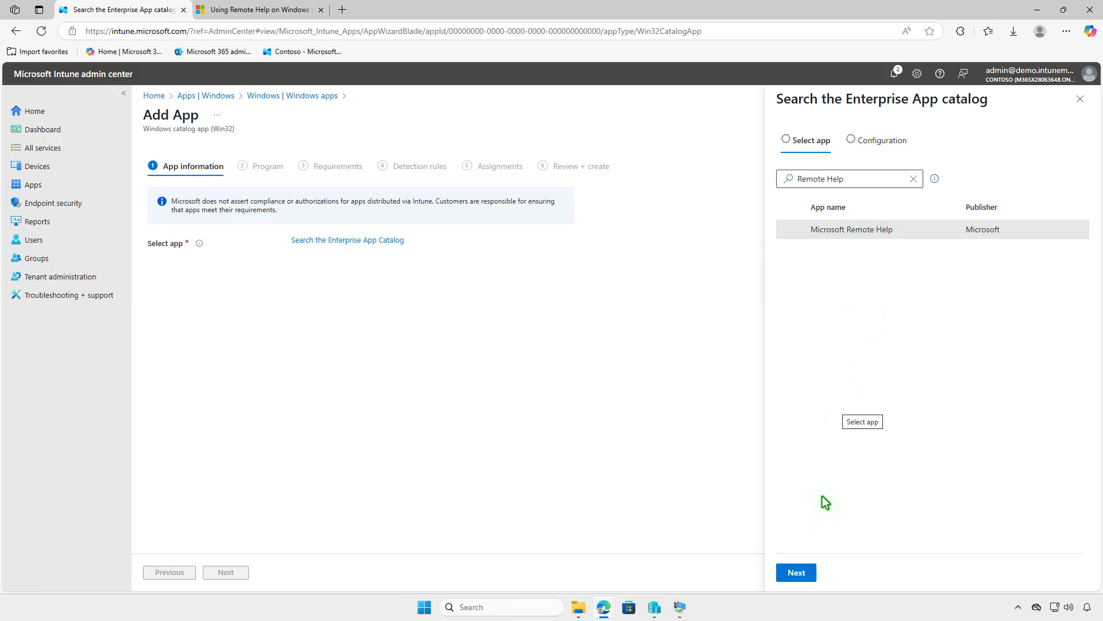
click(802, 573)
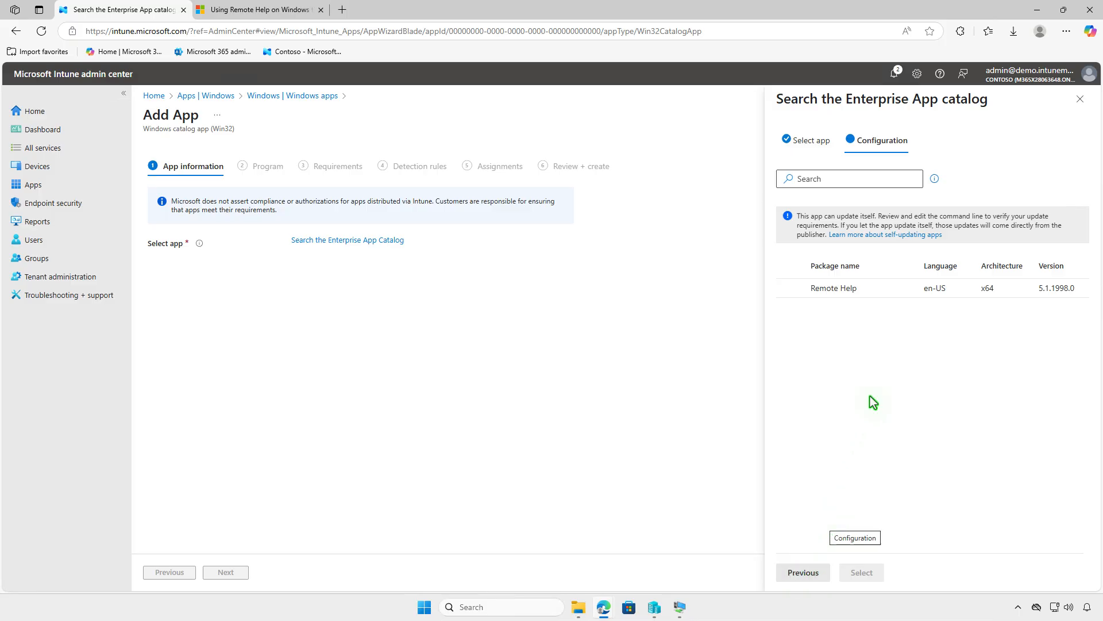
click(878, 290)
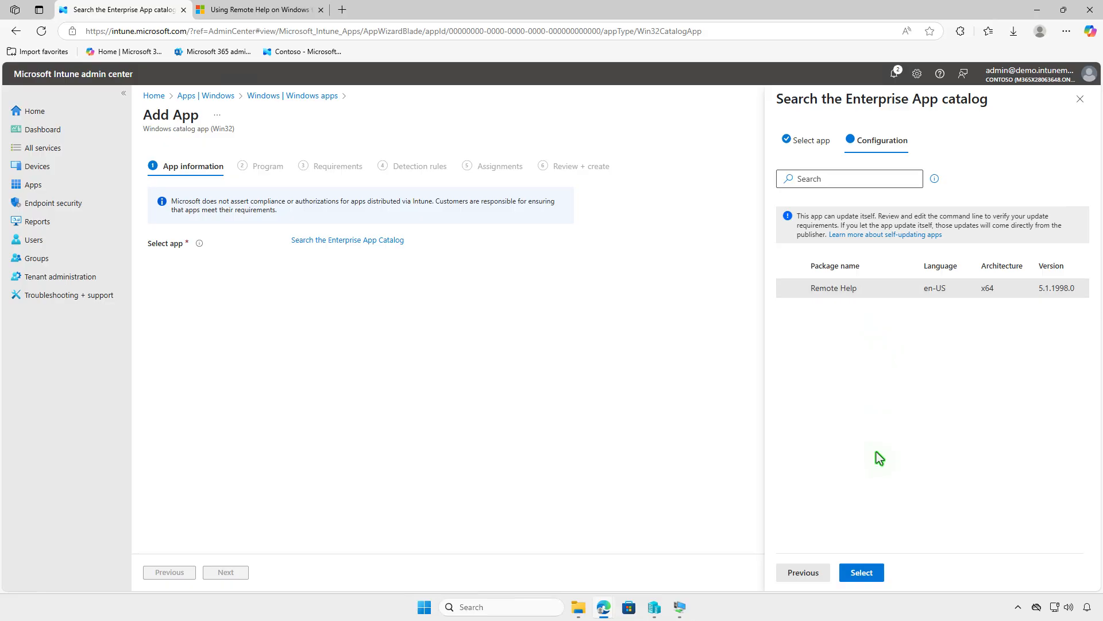
click(862, 573)
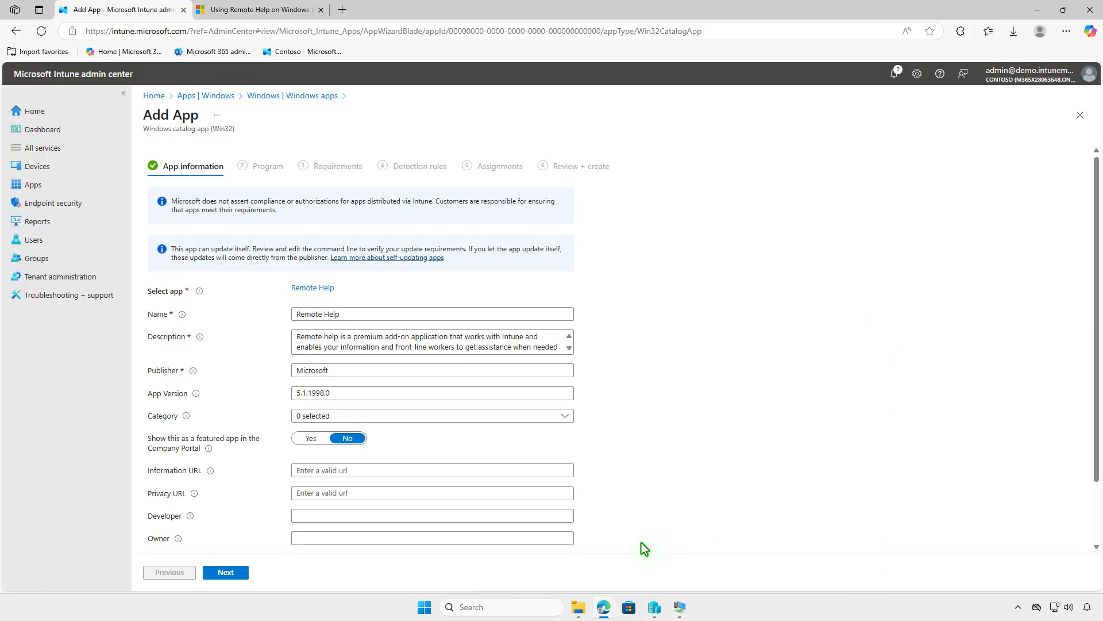
- Upload unnamed.png from Downloads as the app's logo and accept the prefilled app information
scroll(642, 542, down, 2)
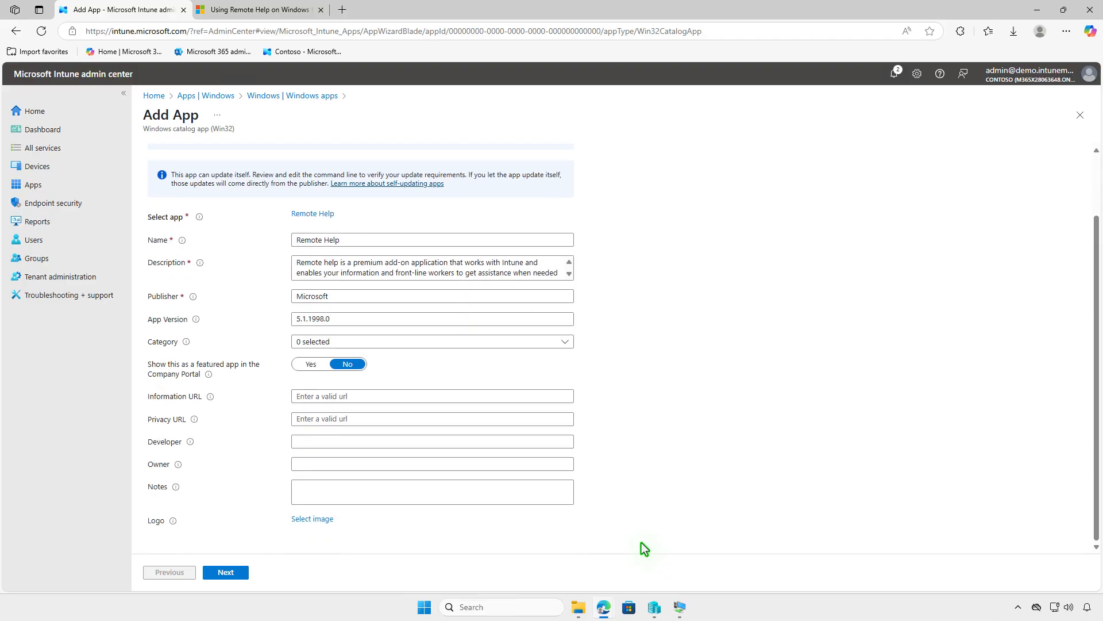
click(329, 520)
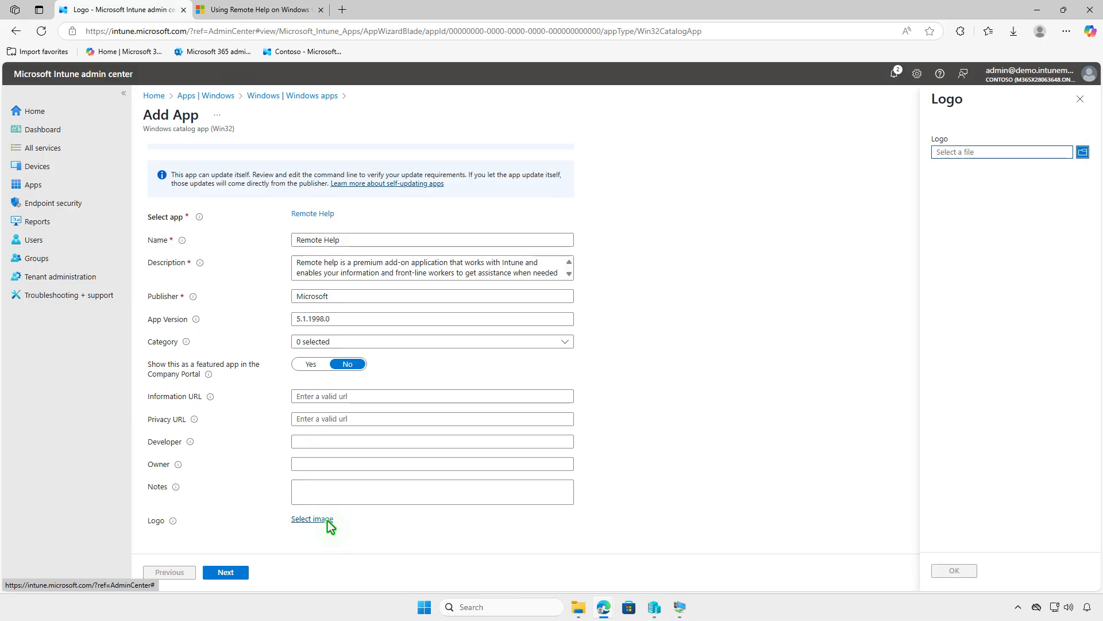
click(967, 151)
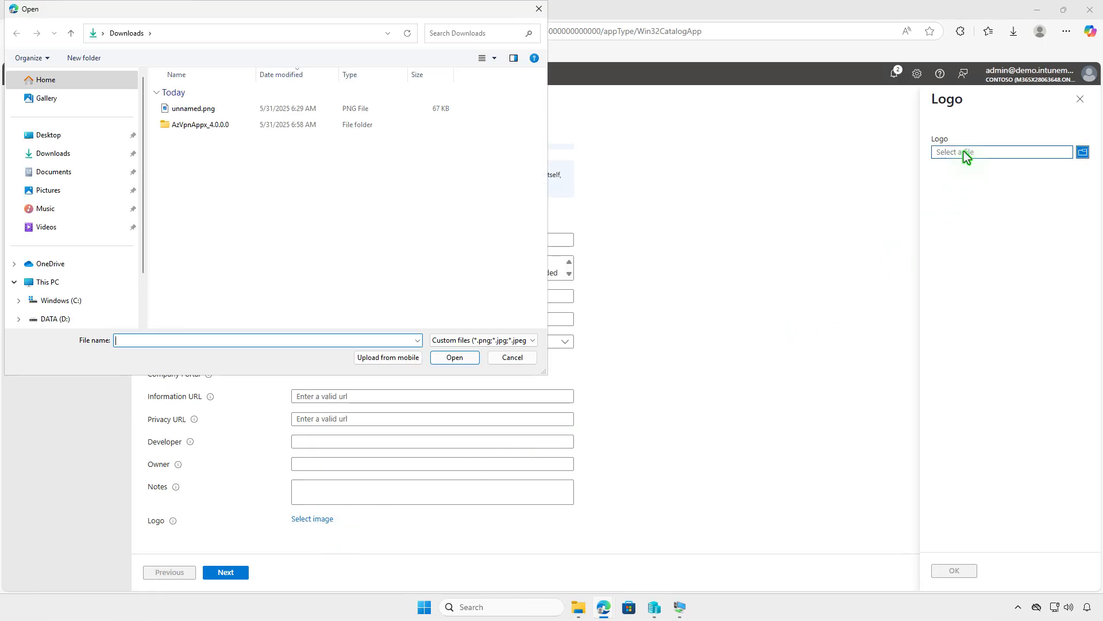
click(232, 110)
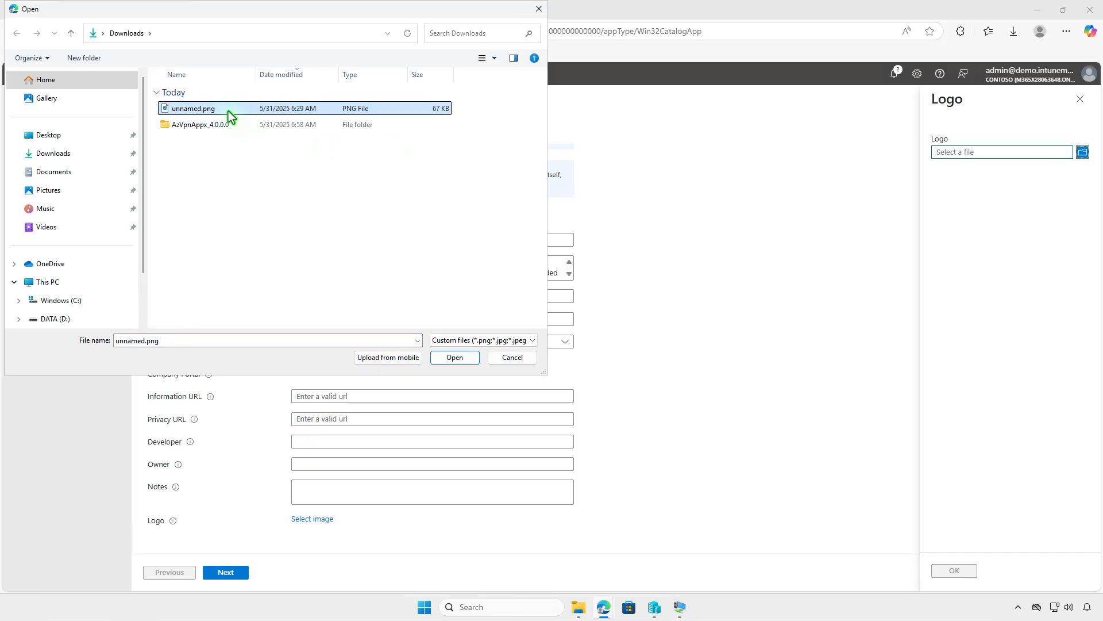
click(451, 357)
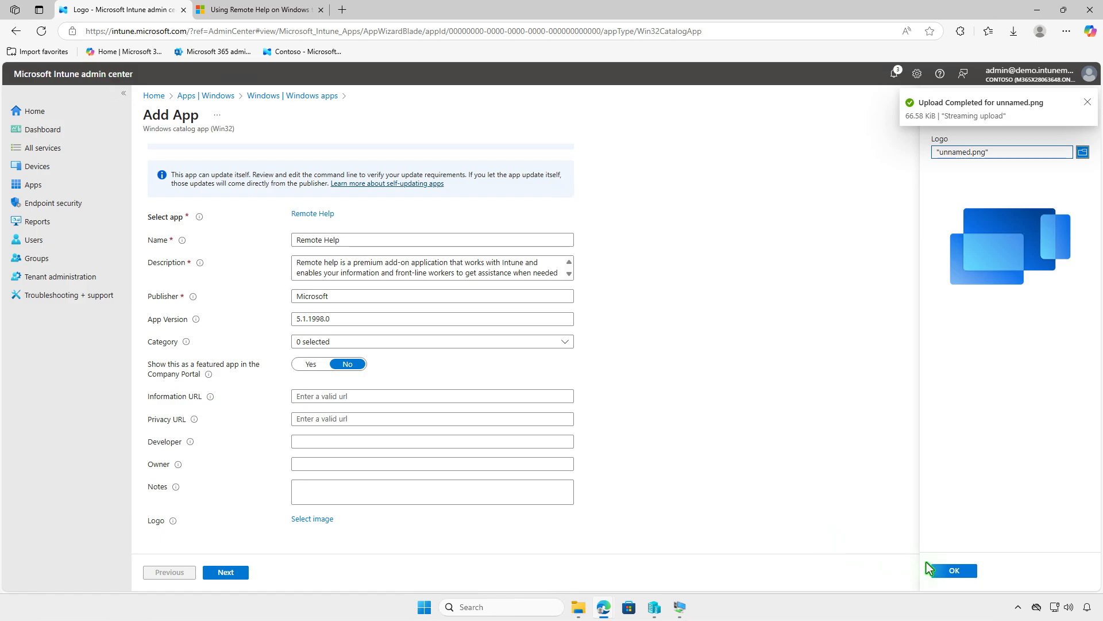
click(953, 570)
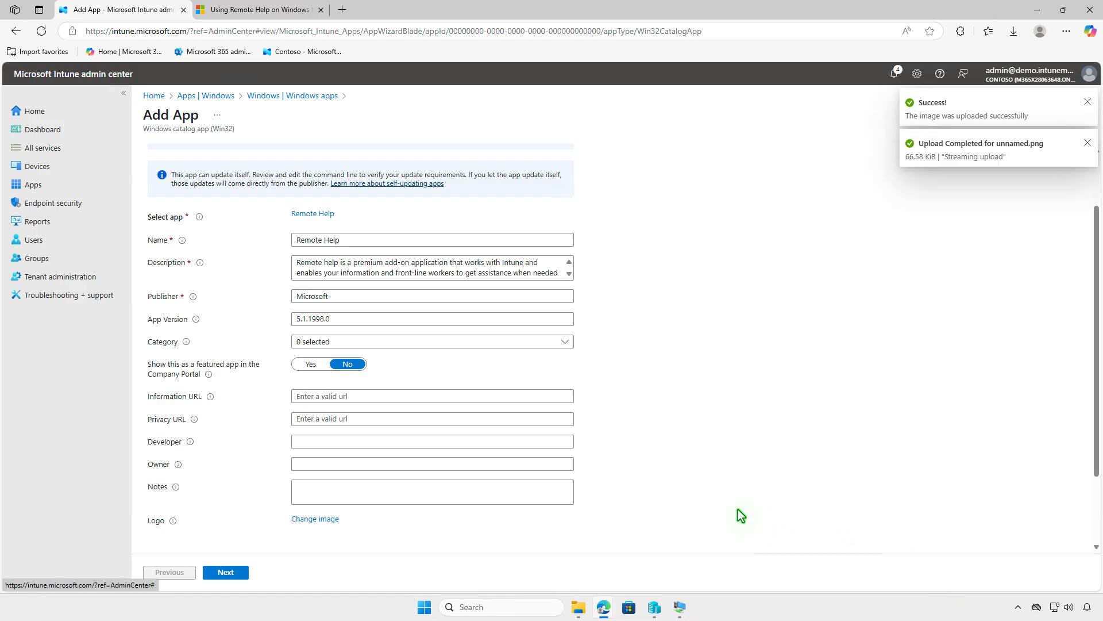
scroll(737, 513, down, 2)
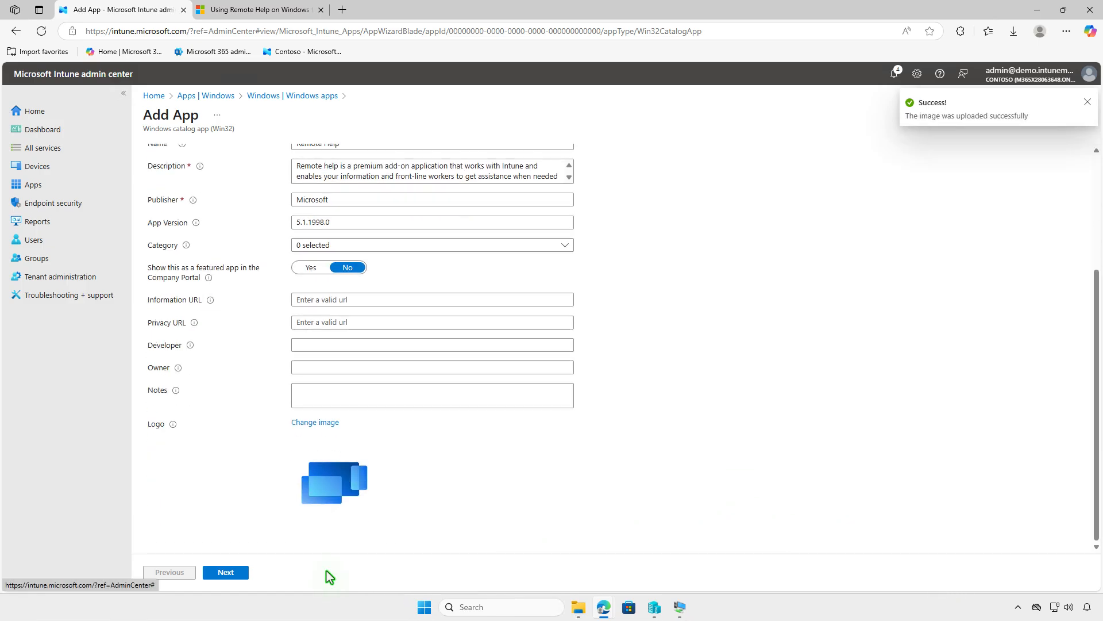
click(236, 574)
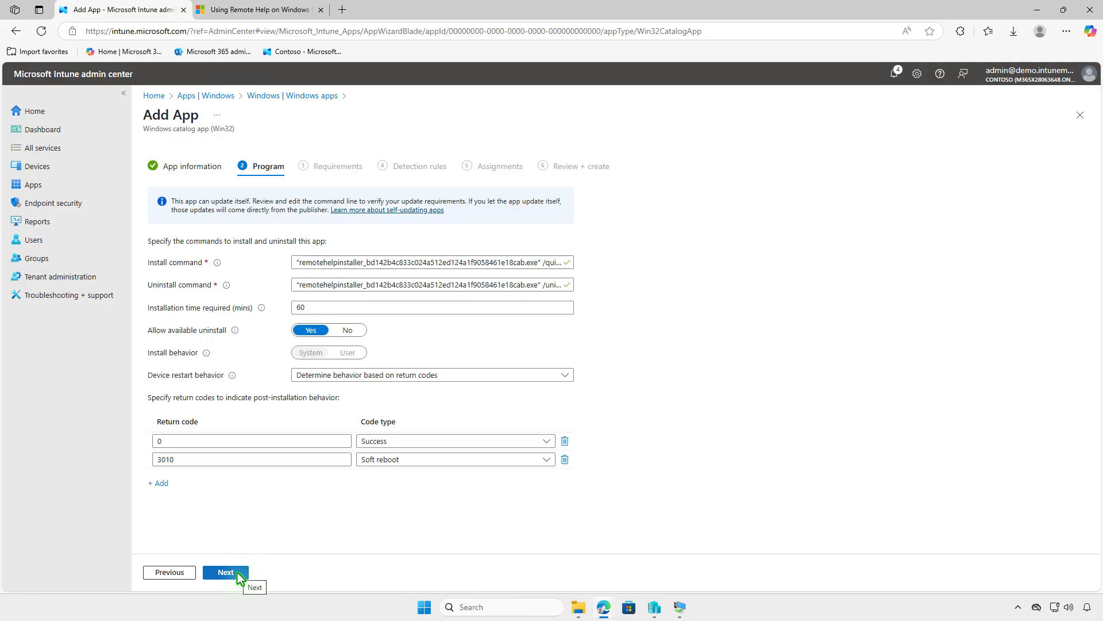
- Accept the prefilled program commands, requirements and detection rules for Remote Help
click(240, 576)
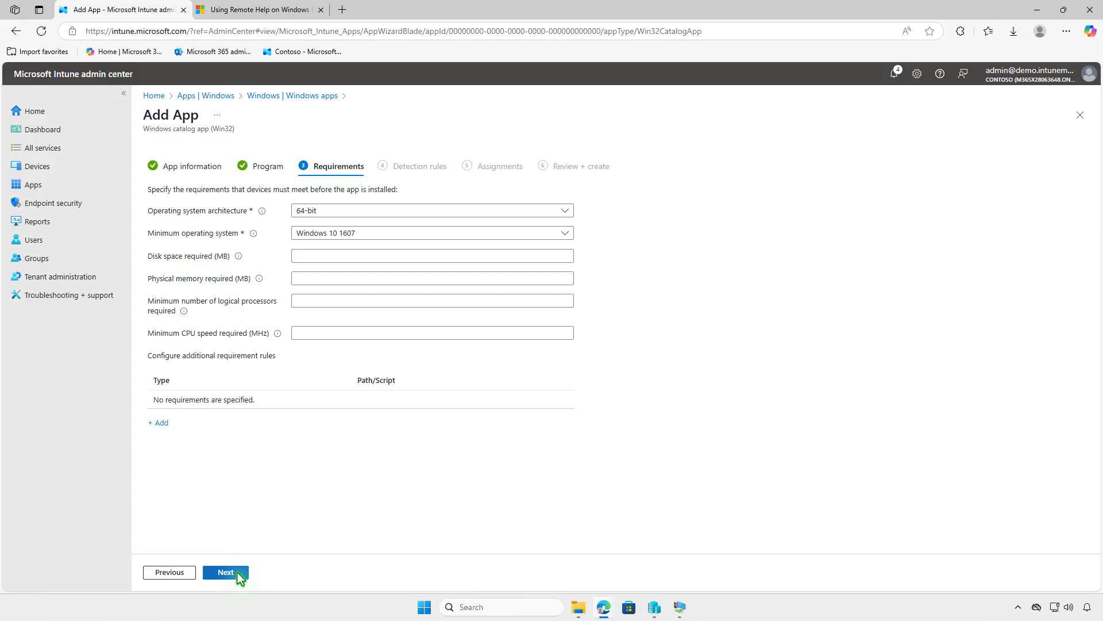
click(240, 577)
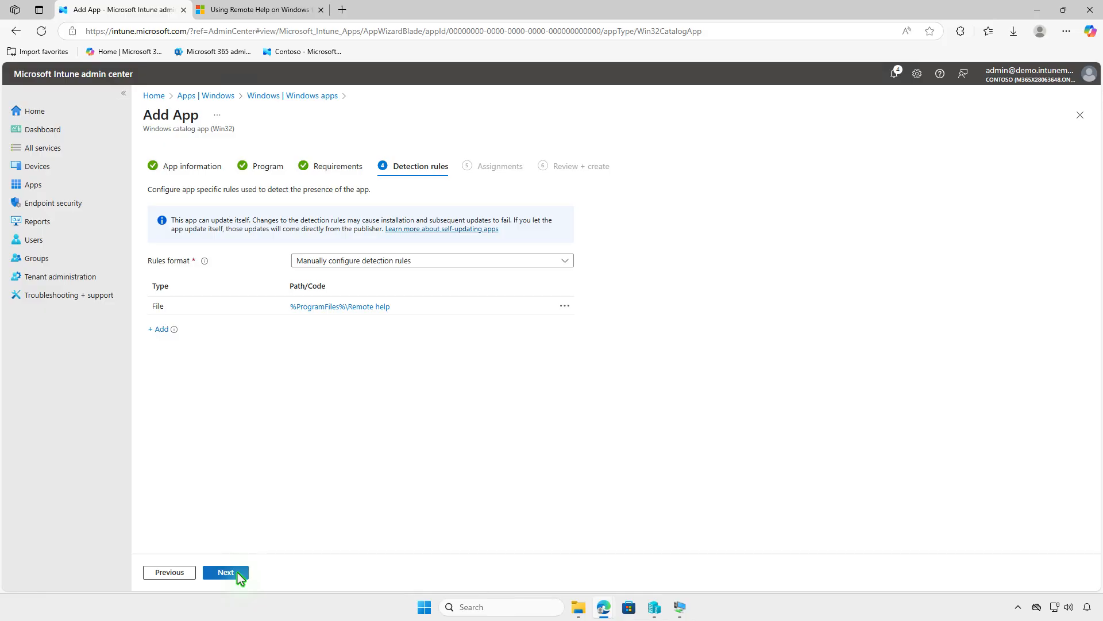
click(240, 576)
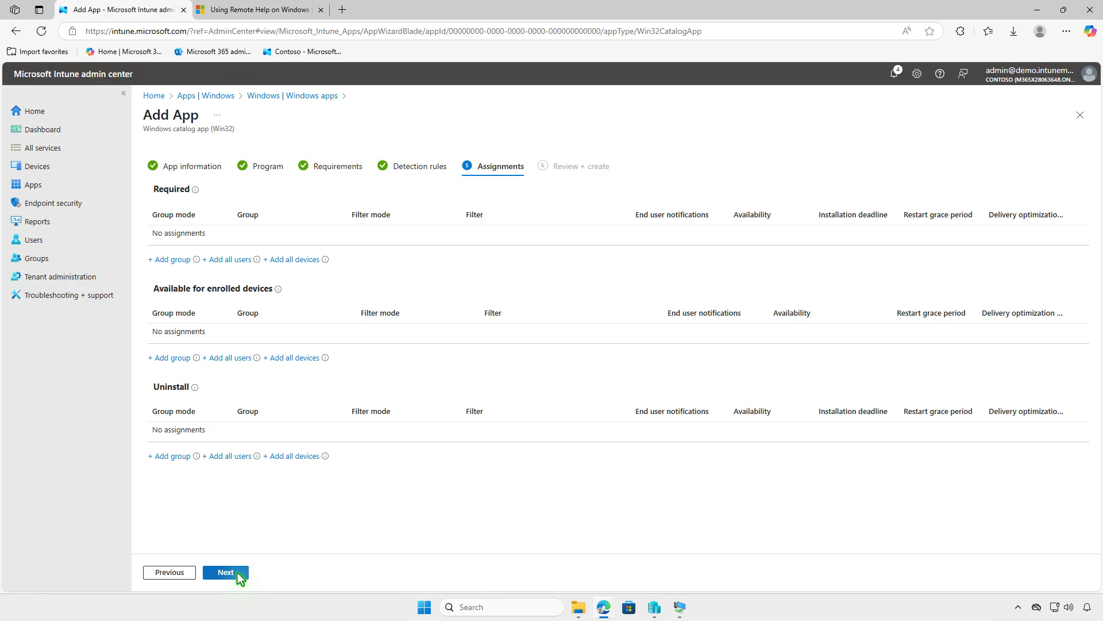
- Make the app available for enrolled devices to the Test_Users group, and add the app to Intune
click(187, 361)
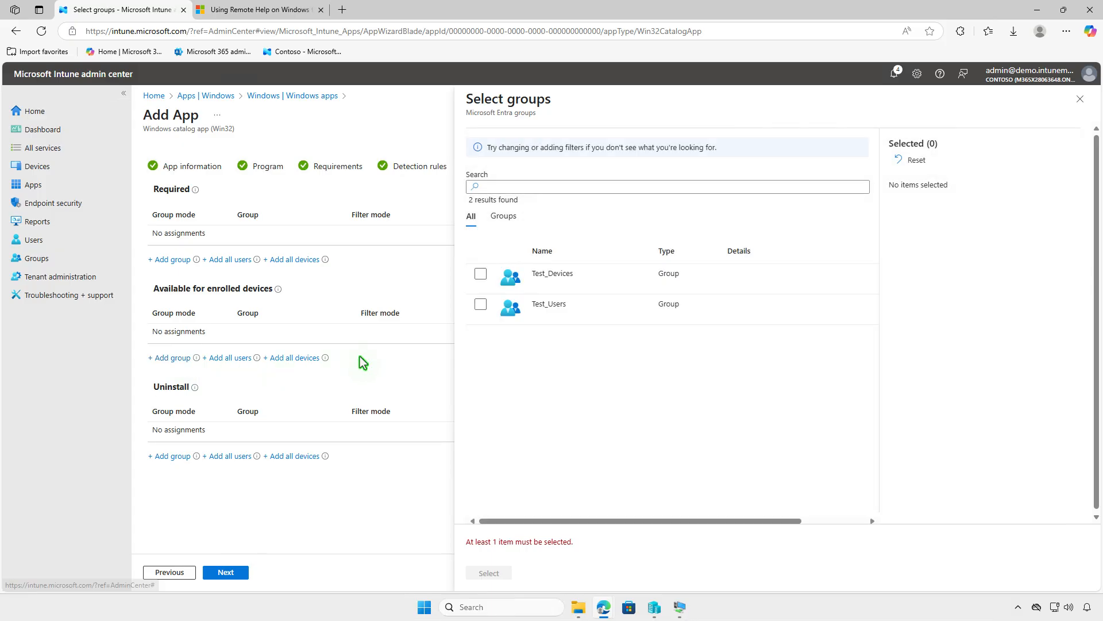
click(481, 305)
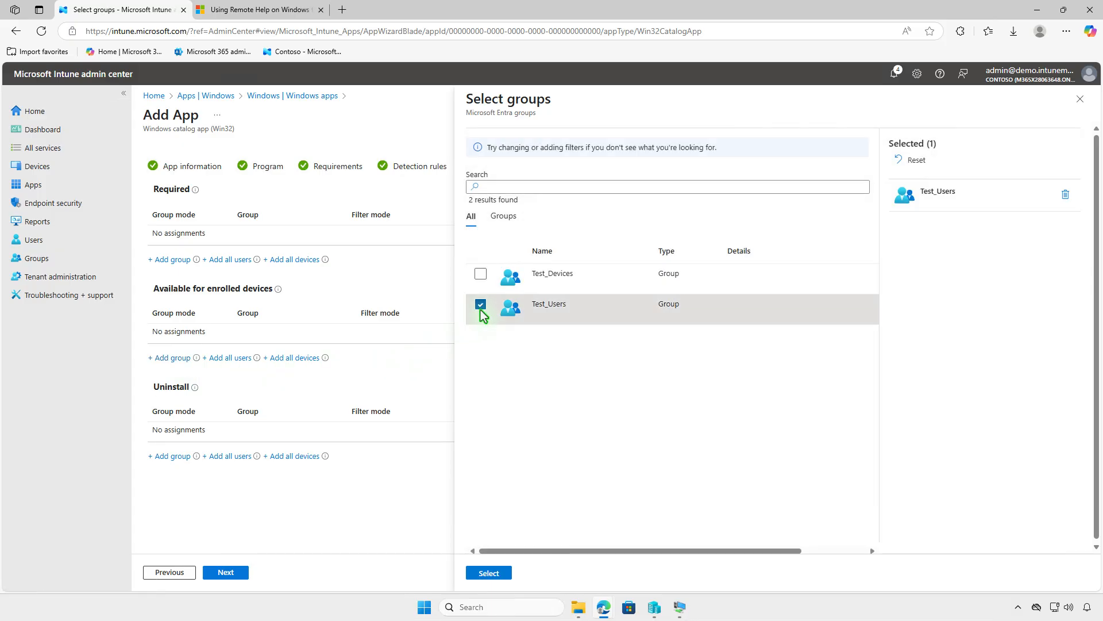
click(488, 573)
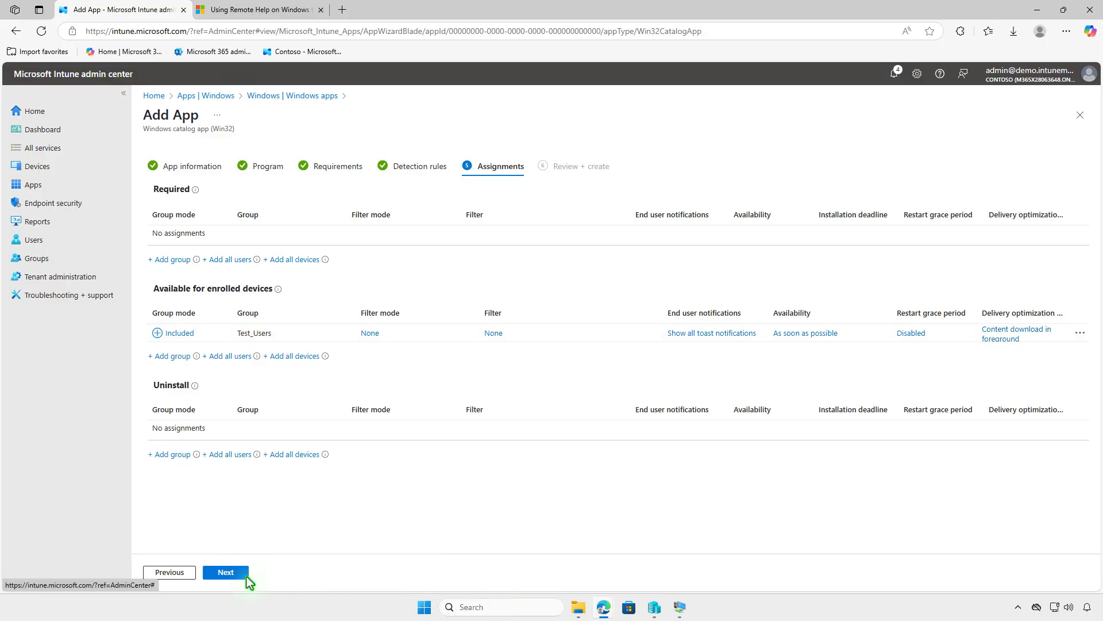
click(225, 572)
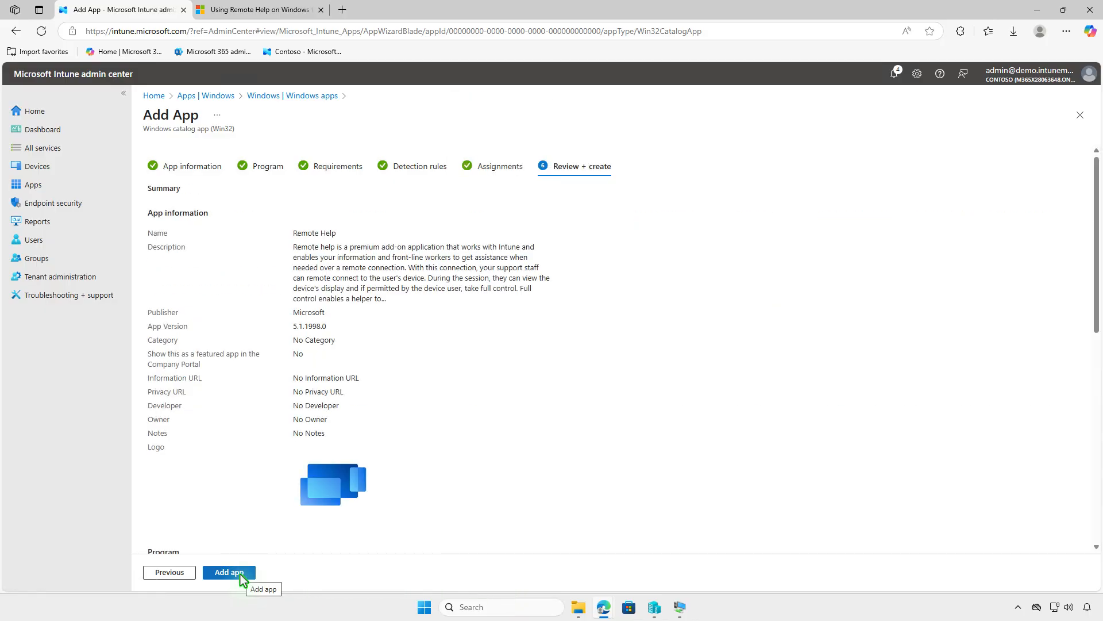
click(240, 573)
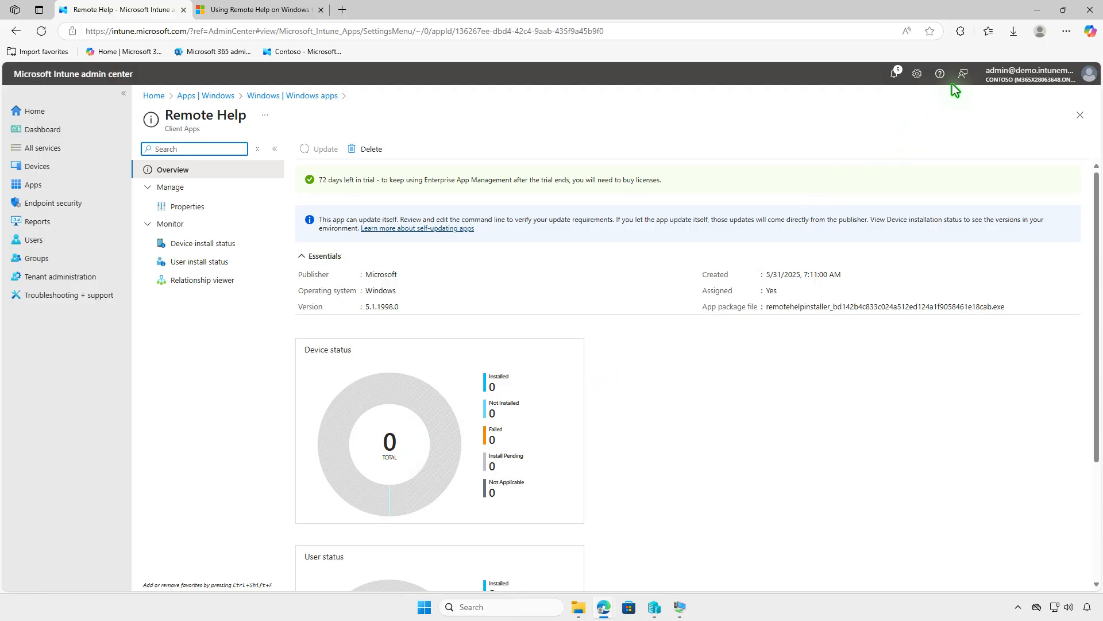
- Switch to the WIN10-CTL virtual machine, install Remote Help from the Company Portal apps, and check the software distribution notifications
click(1038, 12)
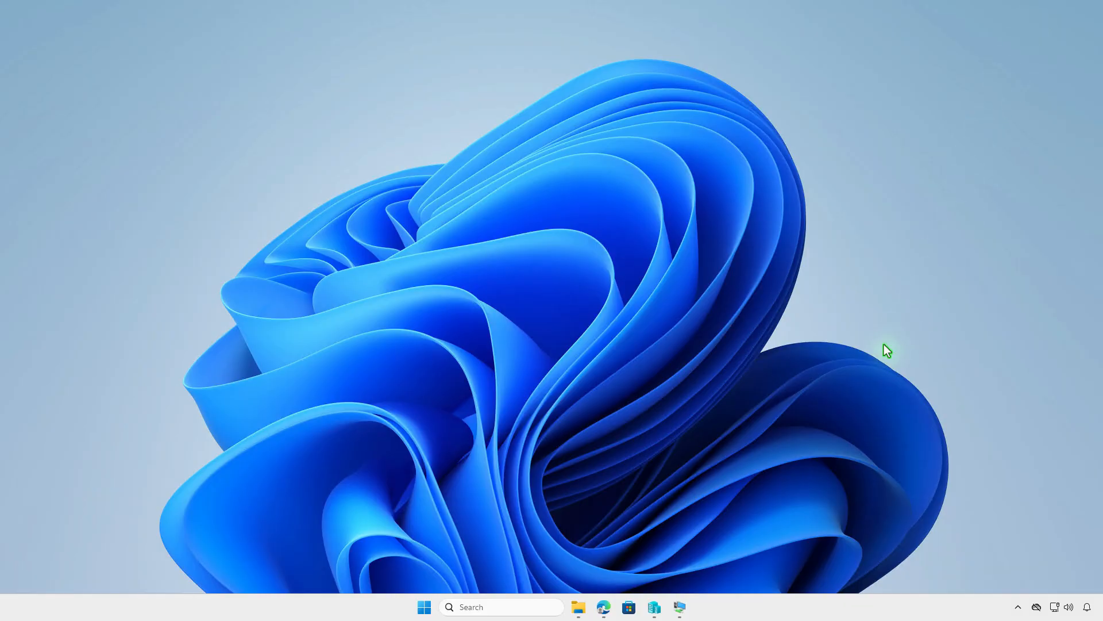
click(684, 609)
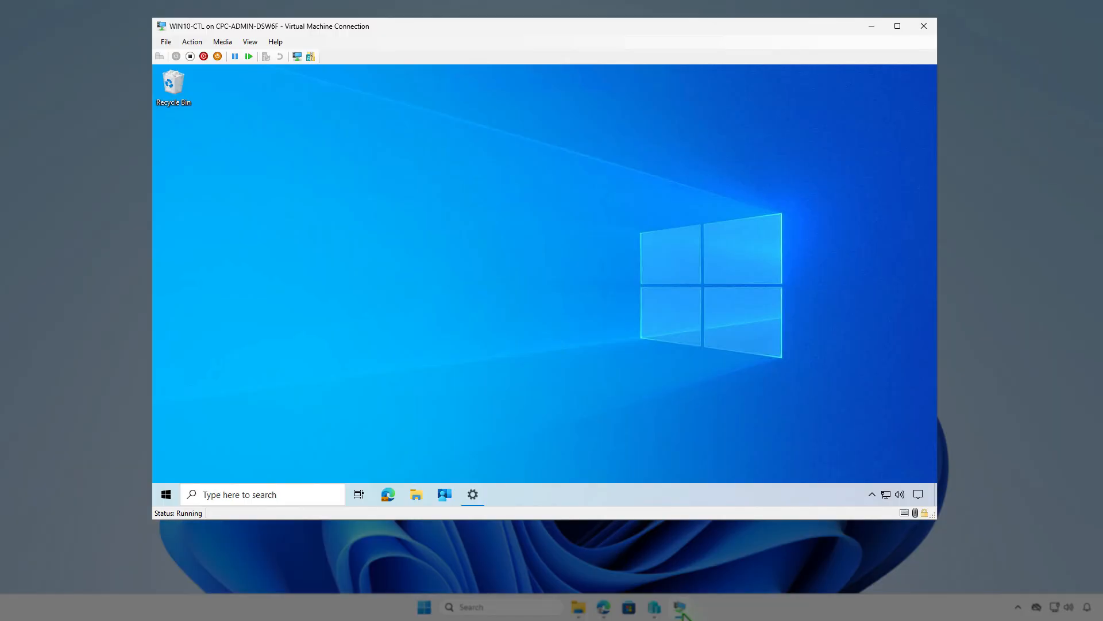
click(444, 499)
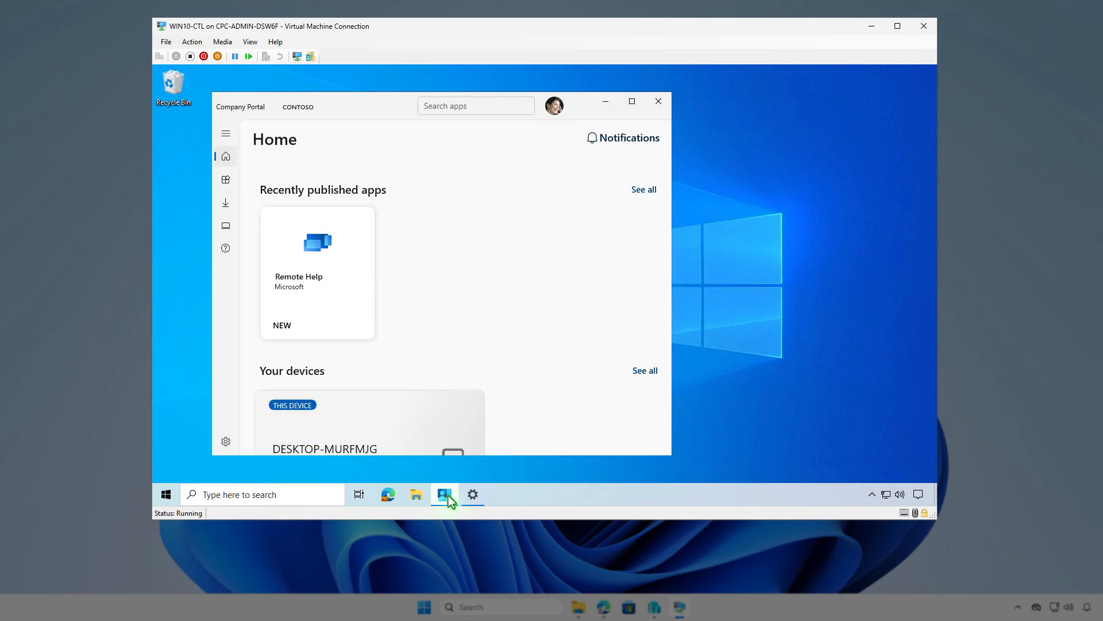
click(229, 180)
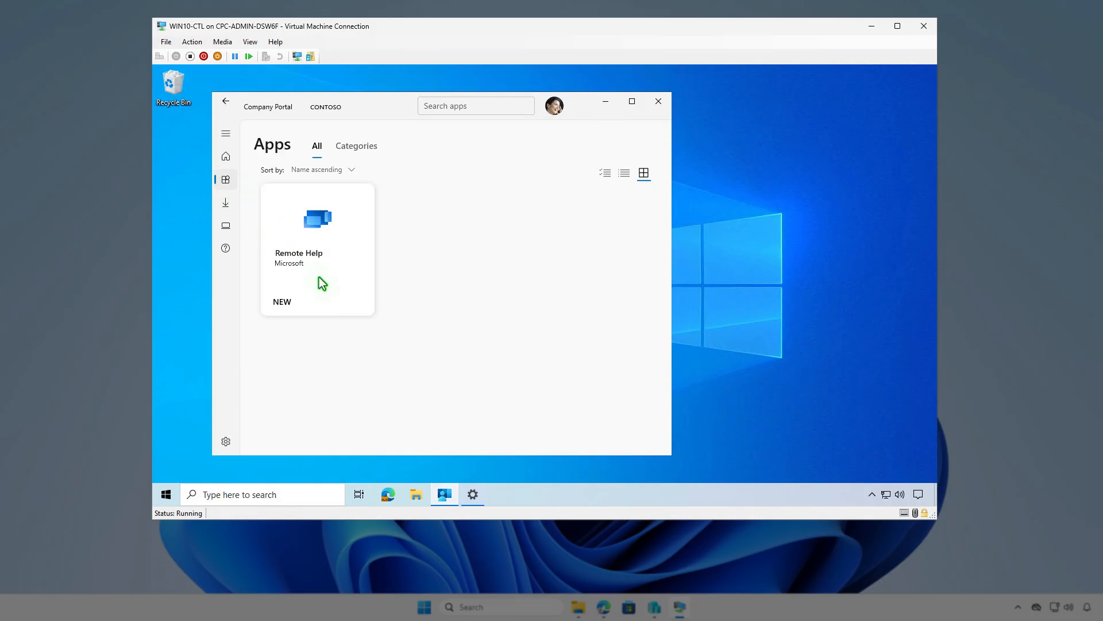
click(319, 277)
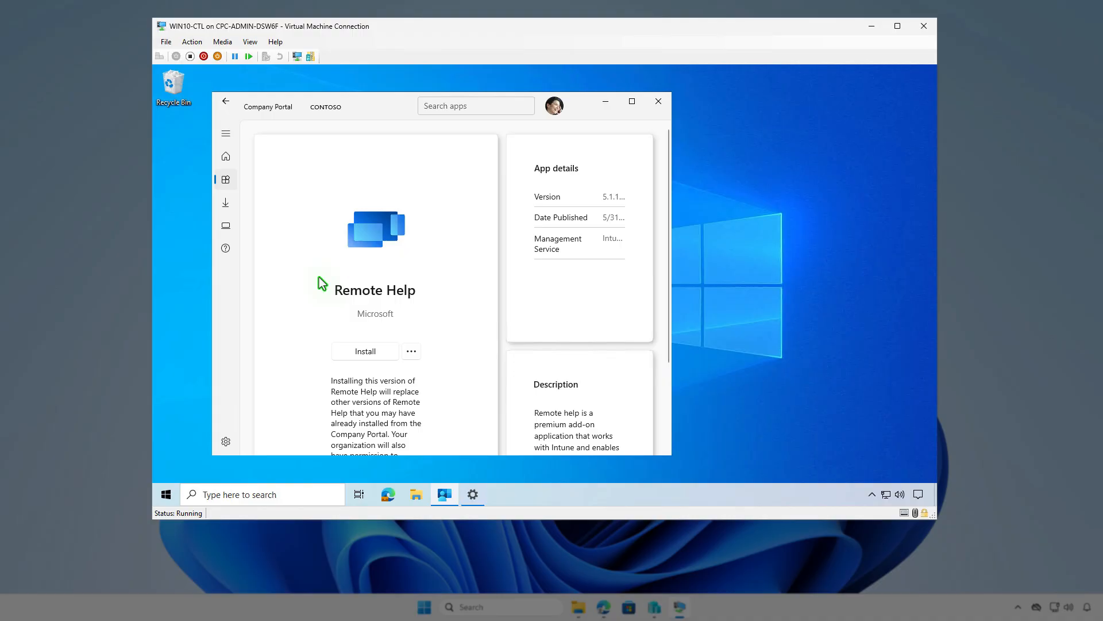
click(377, 353)
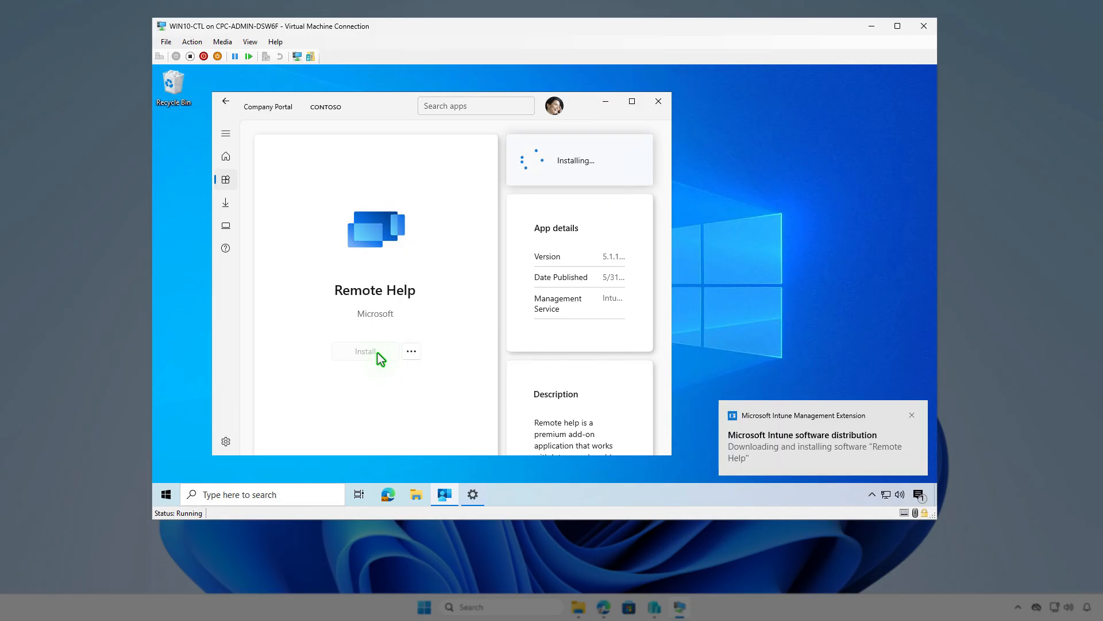
click(918, 494)
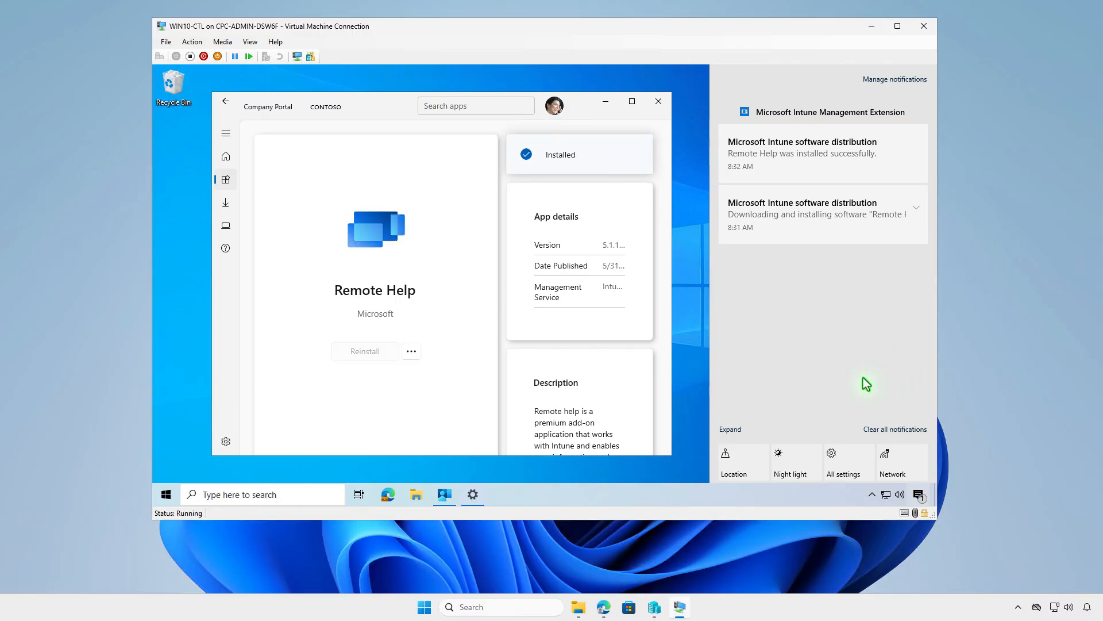
- Switch to the Intune admin center in the browser and remove Test_Users from Remote Help's available for enrolled devices assignments
click(603, 603)
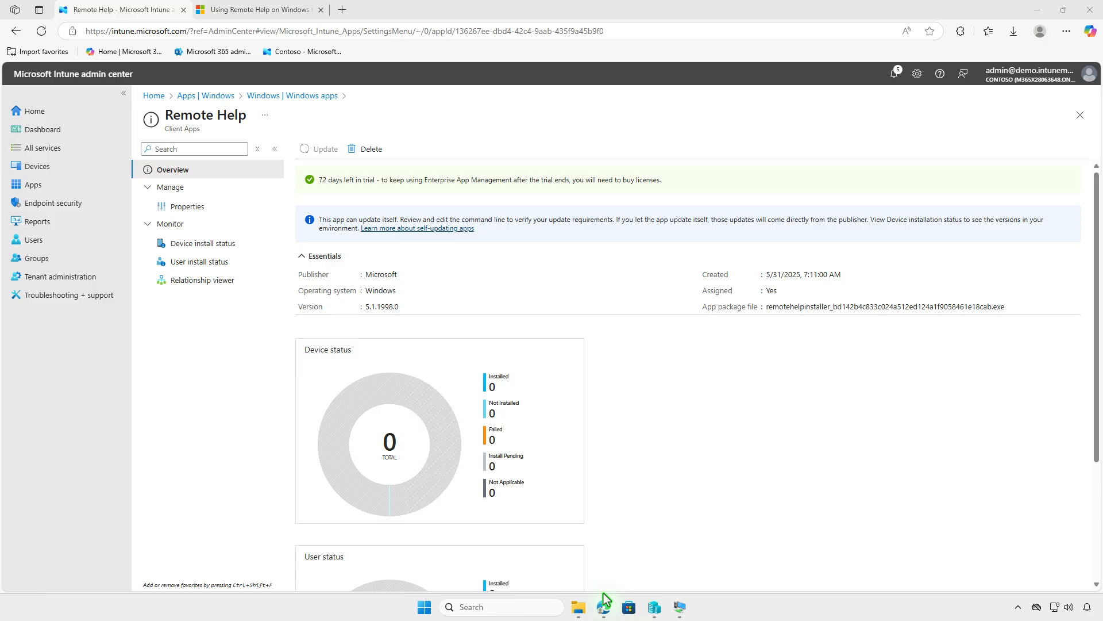
click(208, 209)
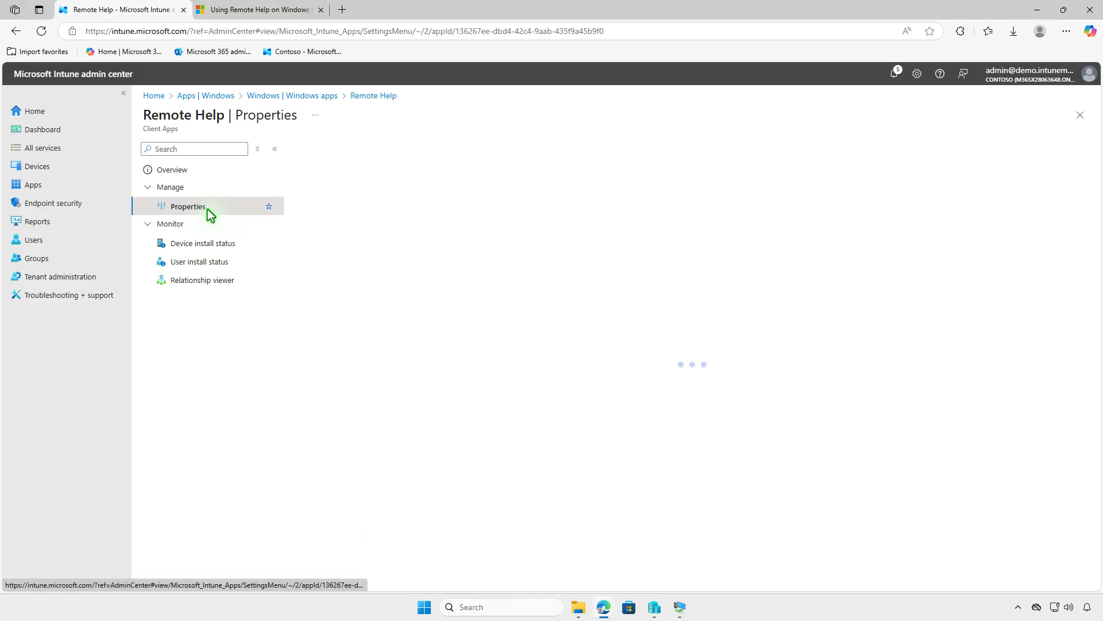
scroll(684, 391, down, 8)
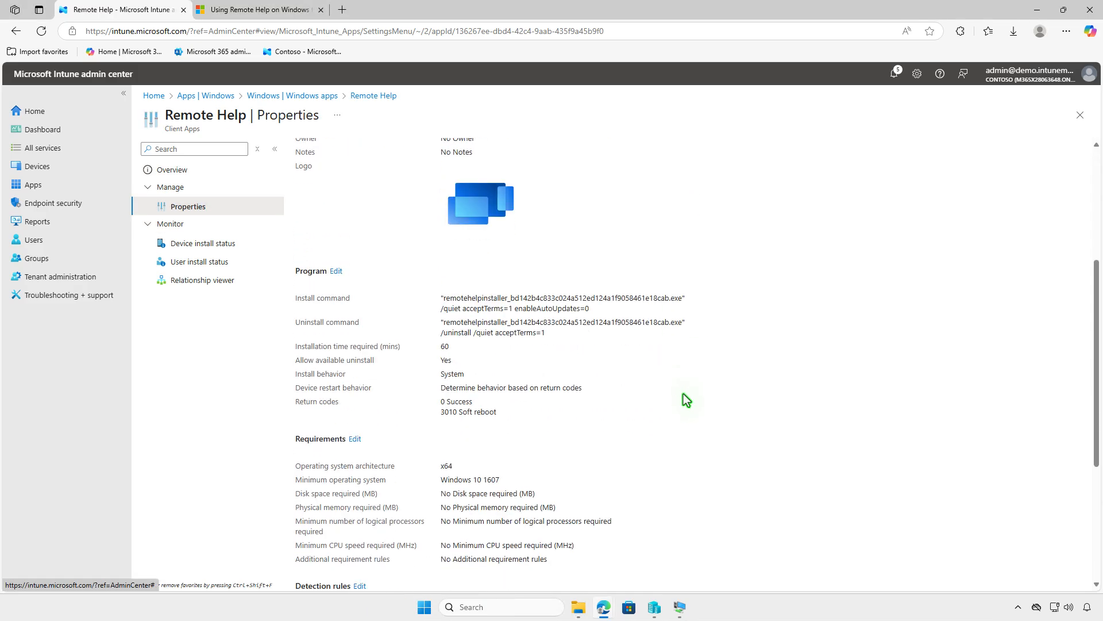
click(351, 473)
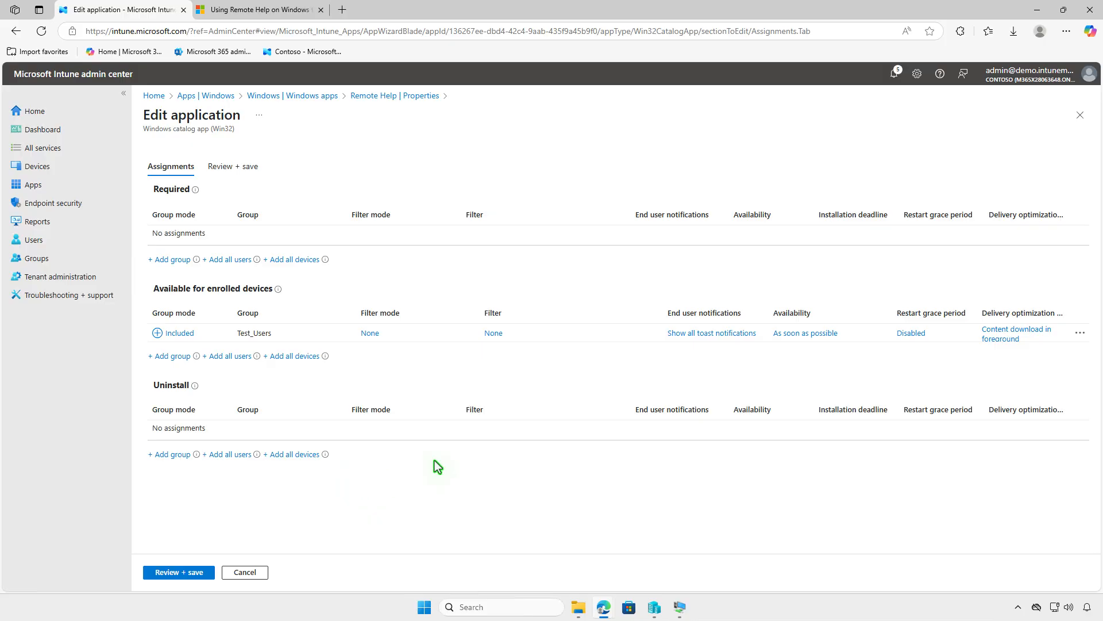
click(1080, 333)
click(1060, 342)
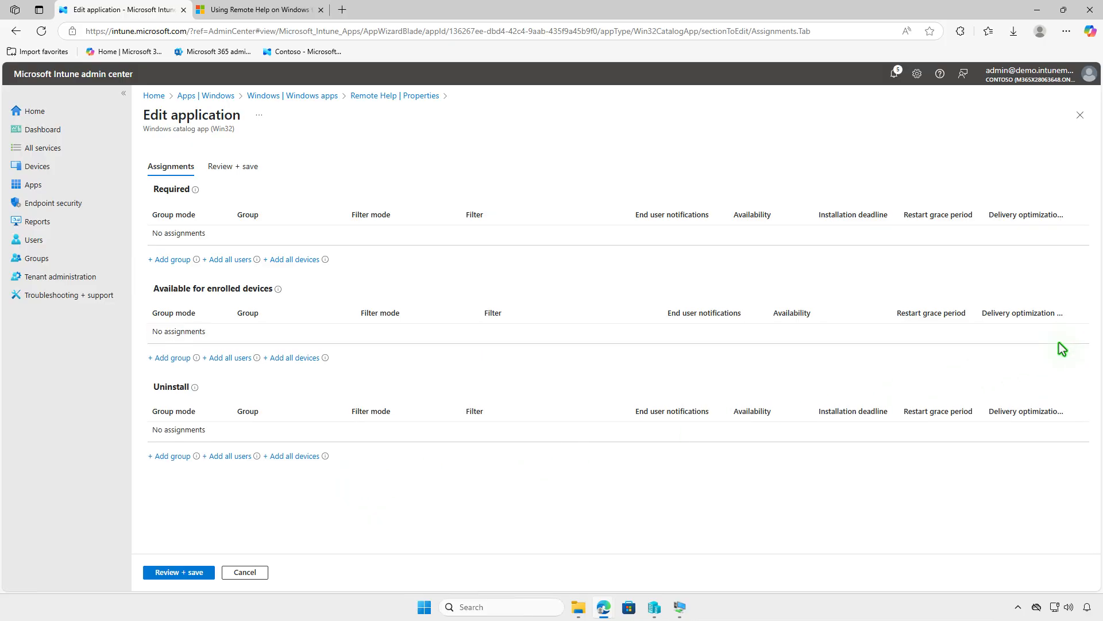
- Assign the Test_Devices group to uninstall Remote Help, and save the application's assignments
click(166, 457)
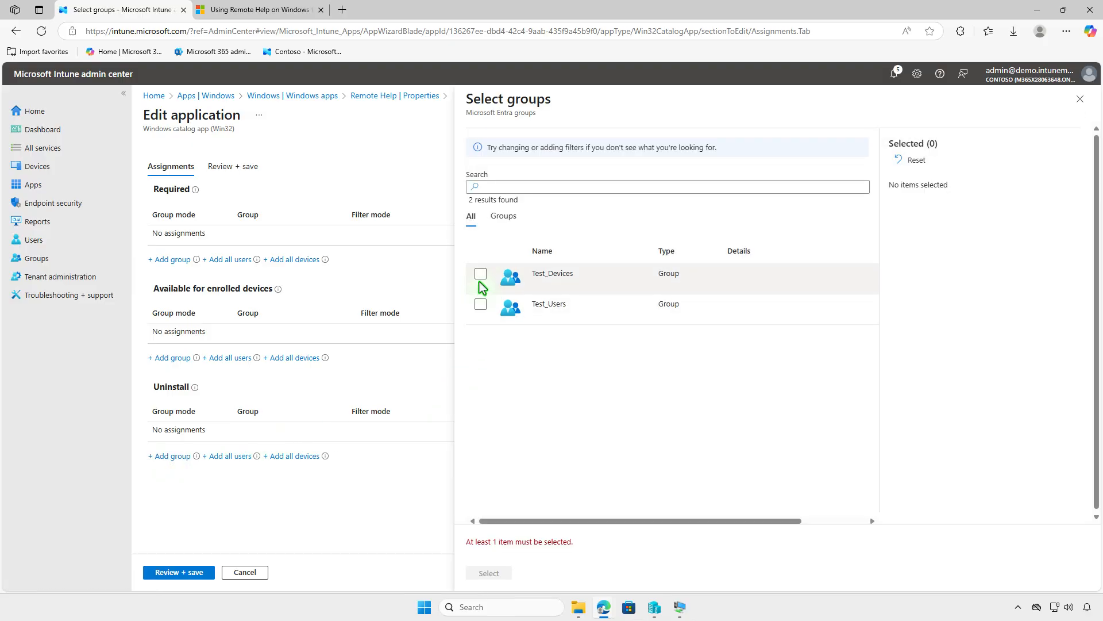
click(481, 275)
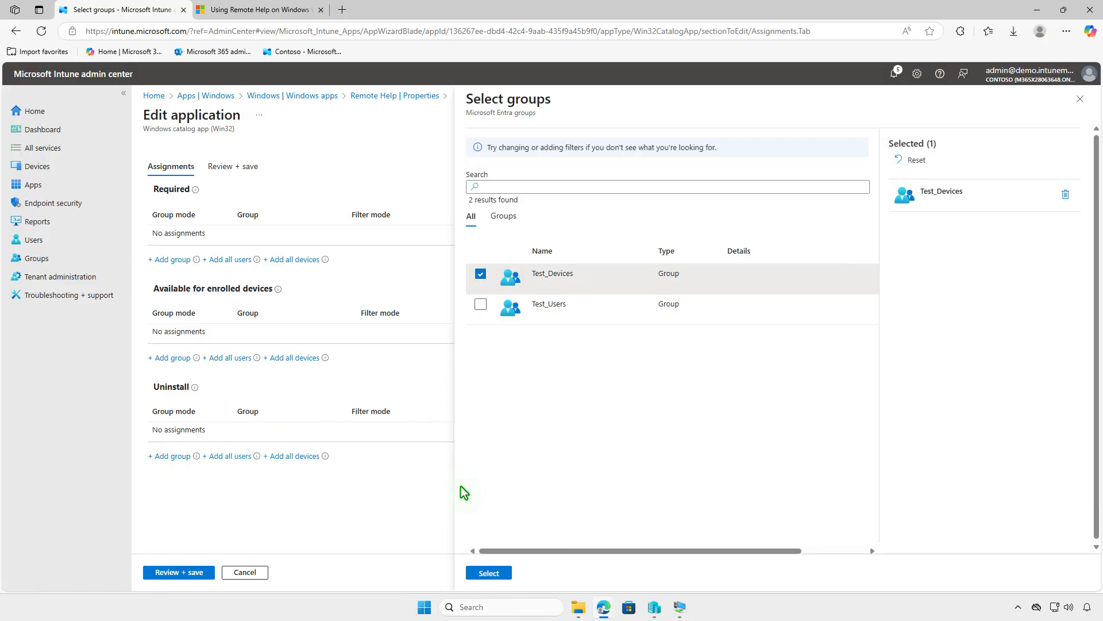
click(488, 574)
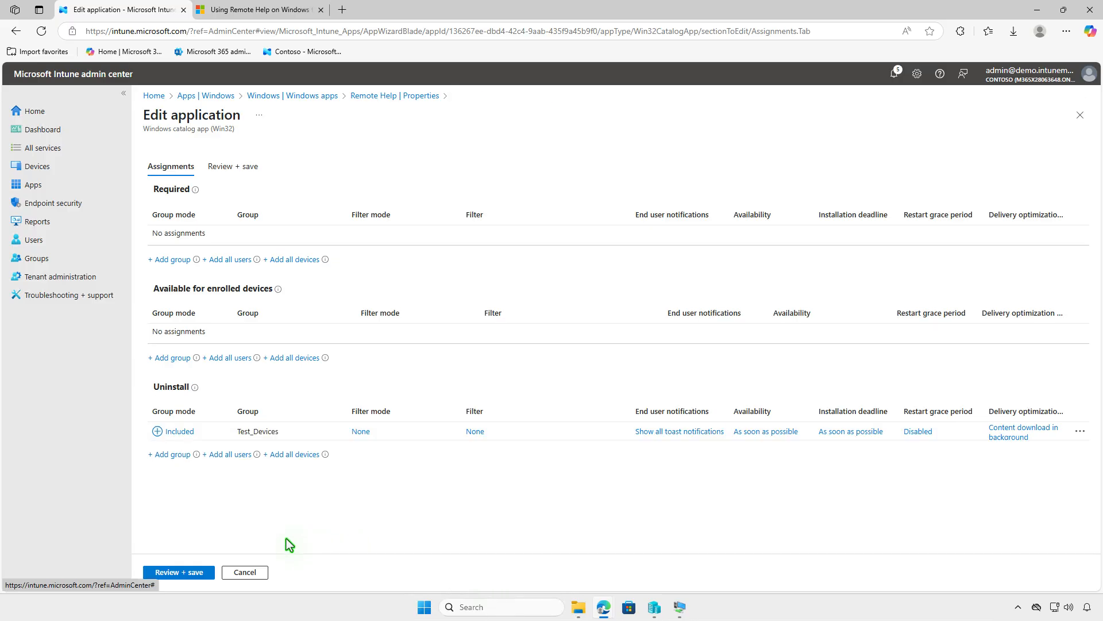
click(171, 572)
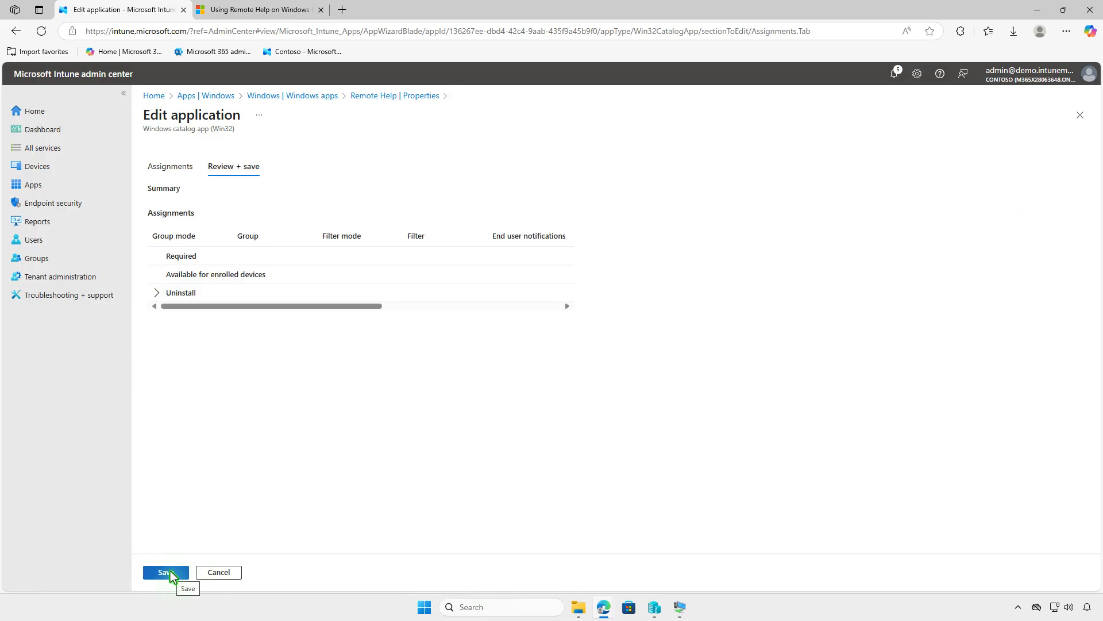
click(170, 572)
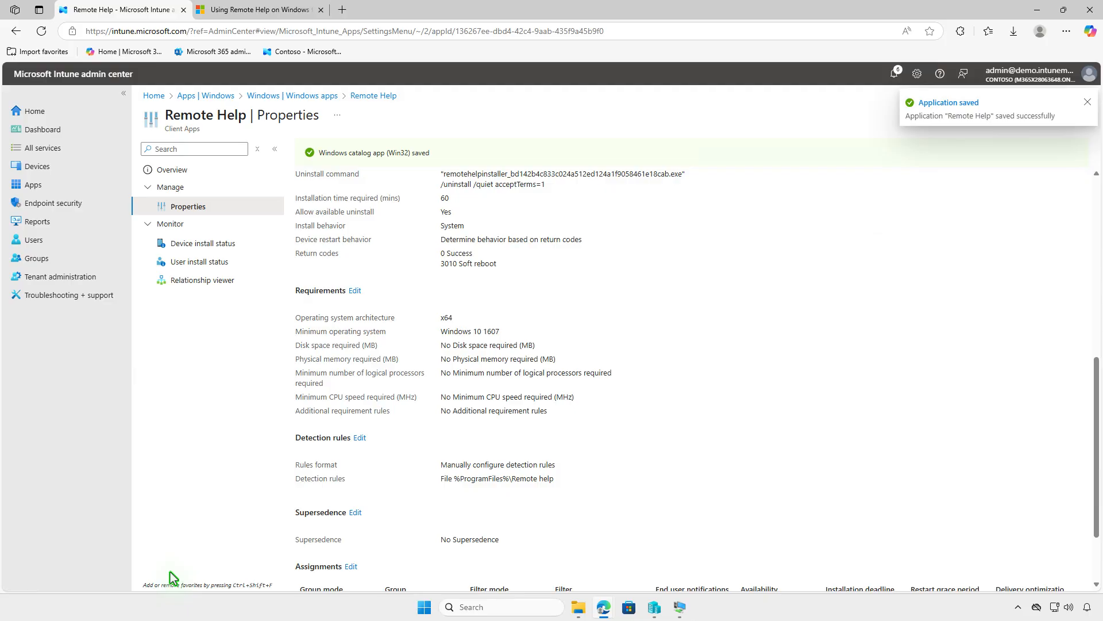